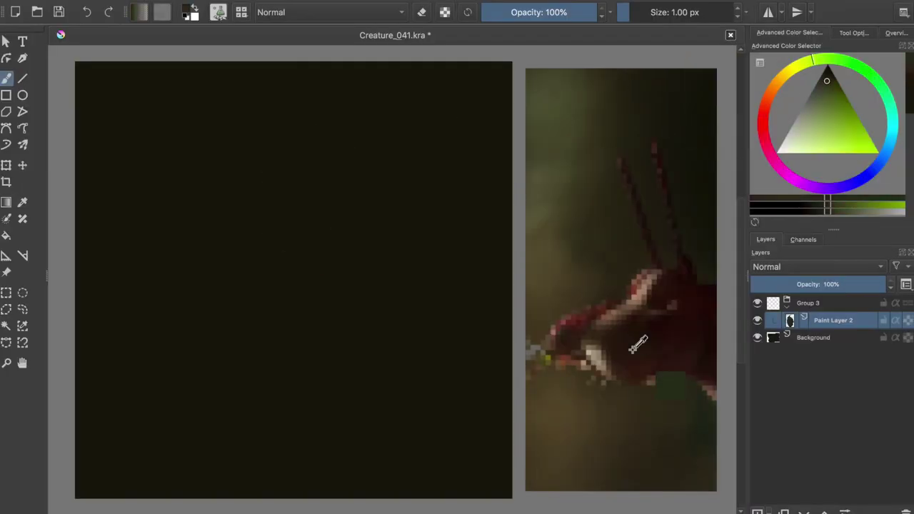
Sample brown and near-black tones, stroke the silhouette, save, and insert Paint Layer 4.
{"action": "left_click", "coordinate": [651, 291], "text": "ctrl"}
{"action": "left_click", "coordinate": [290, 221], "text": "ctrl"}
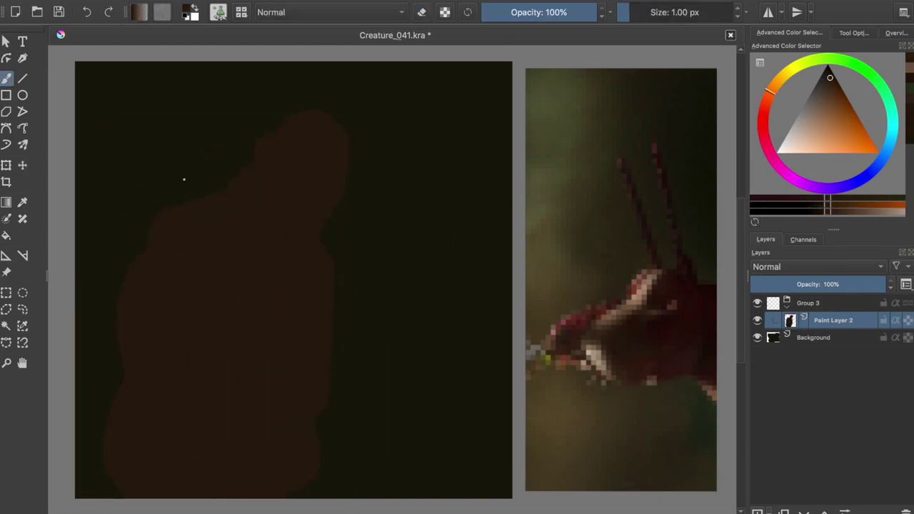
{"action": "key", "text": "e"}
{"action": "key", "text": "e"}
{"action": "key", "text": "ctrl+s"}
{"action": "left_click_drag", "start_coordinate": [294, 461], "coordinate": [357, 419]}
{"action": "key", "text": "Insert"}
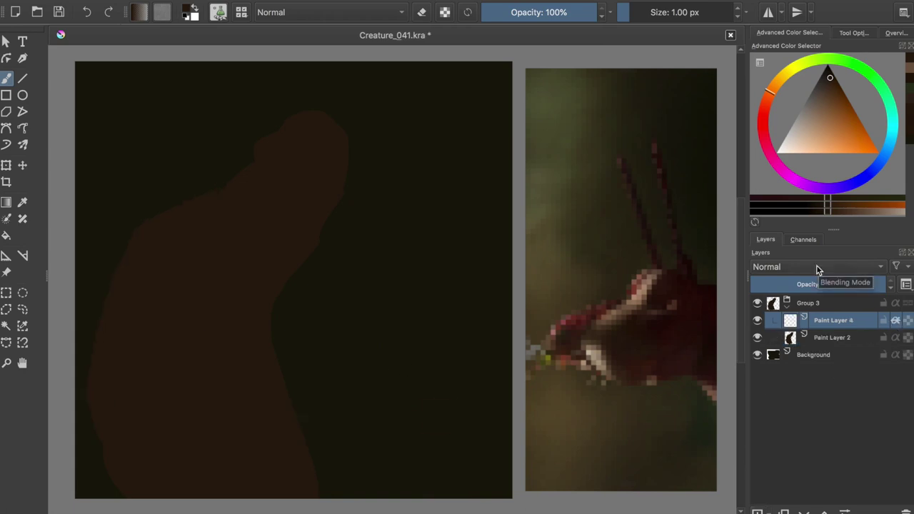
Fill Paint Layer 4 with beige and erase shadow shapes into the head, neck and body.
{"action": "left_click", "coordinate": [639, 296], "text": "ctrl"}
{"action": "key", "text": "shift+BackSpace"}
{"action": "key", "text": "e"}
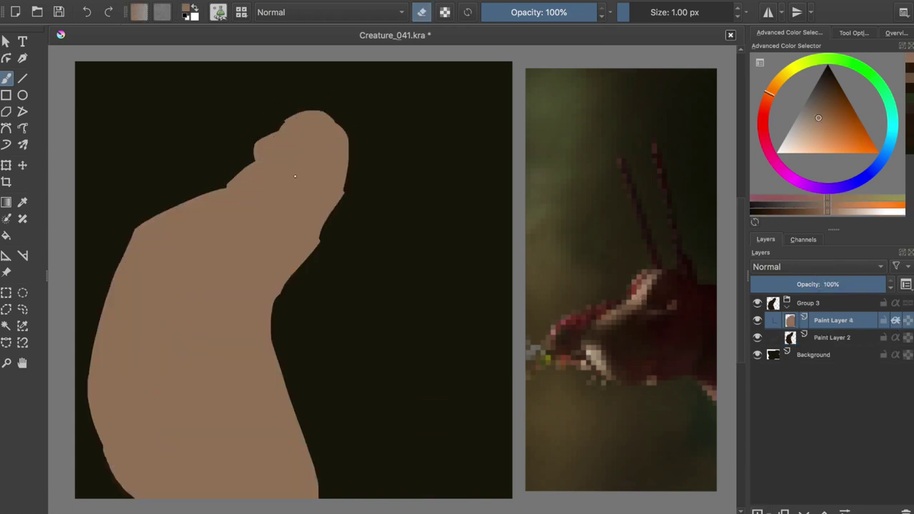
{"action": "left_click_drag", "start_coordinate": [347, 154], "coordinate": [250, 271]}
{"action": "left_click_drag", "start_coordinate": [243, 222], "coordinate": [268, 333]}
{"action": "left_click_drag", "start_coordinate": [140, 299], "coordinate": [252, 417]}
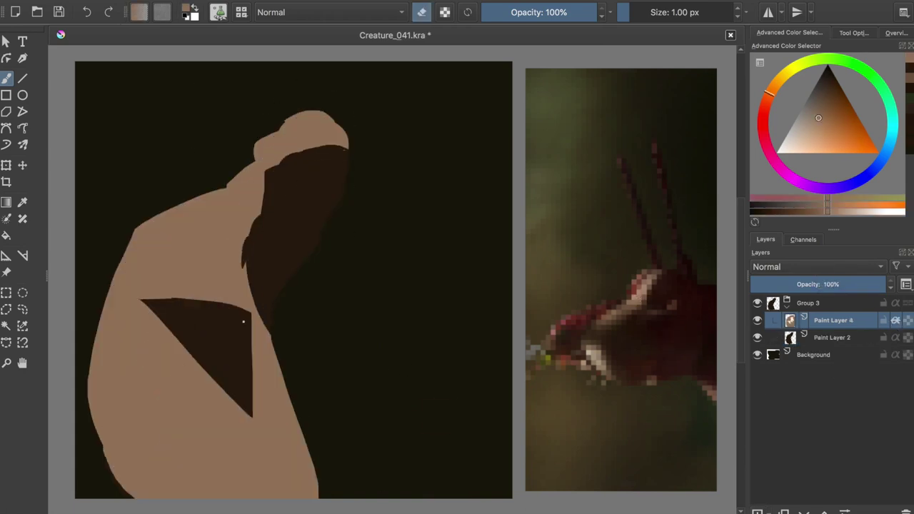
{"action": "left_click_drag", "start_coordinate": [157, 493], "coordinate": [314, 457]}
{"action": "left_click_drag", "start_coordinate": [202, 477], "coordinate": [88, 402]}
{"action": "left_click_drag", "start_coordinate": [319, 144], "coordinate": [349, 140]}
Paint and shape a small ear at the head's left, then save.
{"action": "key", "text": "e"}
{"action": "left_click_drag", "start_coordinate": [236, 148], "coordinate": [246, 191]}
{"action": "key", "text": "e"}
{"action": "key", "text": "e"}
{"action": "key", "text": "e"}
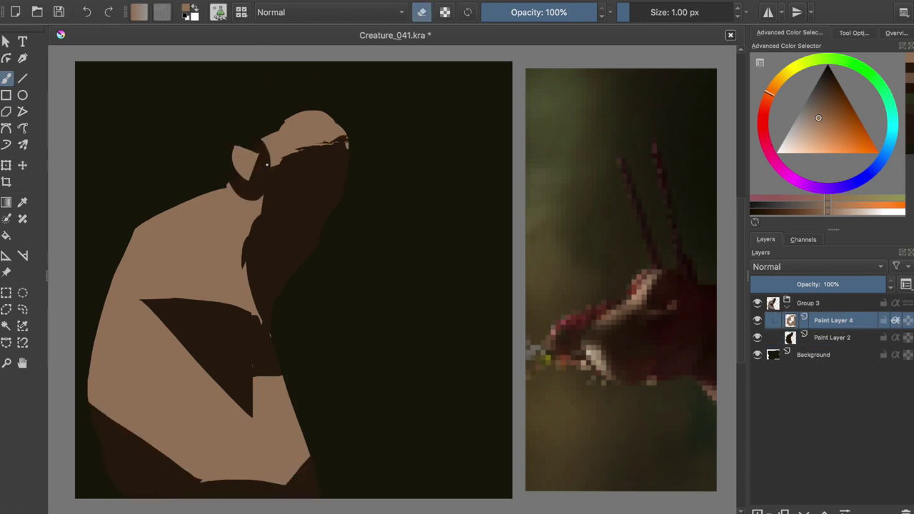
{"action": "left_click", "coordinate": [357, 236], "text": "ctrl"}
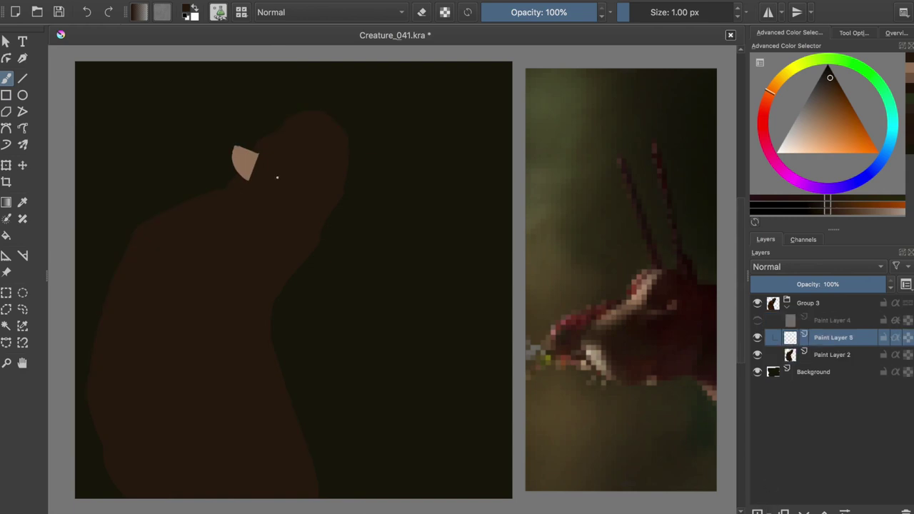
{"action": "key", "text": "e"}
{"action": "left_click_drag", "start_coordinate": [250, 184], "coordinate": [238, 163]}
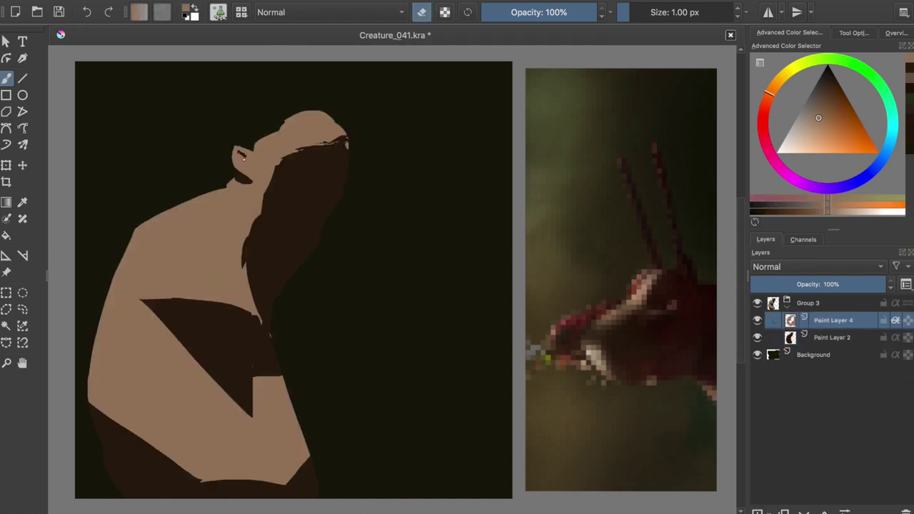
{"action": "key", "text": "e"}
Paint a beige face patch and brow strokes, darkening the lower face.
{"action": "key", "text": "e"}
{"action": "key", "text": "e"}
{"action": "key", "text": "e"}
{"action": "key", "text": "e"}
{"action": "key", "text": "ctrl+s"}
{"action": "key", "text": "e"}
{"action": "left_click", "coordinate": [295, 188]}
{"action": "key", "text": "ctrl+z"}
{"action": "key", "text": "e"}
{"action": "mouse_move", "coordinate": [318, 168]}
{"action": "left_mouse_down"}
{"action": "mouse_move", "coordinate": [320, 214]}
{"action": "mouse_move", "coordinate": [313, 209]}
{"action": "left_mouse_up"}
Rework the brow, eye, cheek and mouth shapes with light and dark strokes.
{"action": "key", "text": "e"}
{"action": "key", "text": "e"}
{"action": "left_click_drag", "start_coordinate": [284, 162], "coordinate": [334, 156]}
{"action": "left_click_drag", "start_coordinate": [279, 169], "coordinate": [291, 163]}
{"action": "key", "text": "e"}
{"action": "mouse_move", "coordinate": [319, 200]}
{"action": "left_mouse_down"}
{"action": "mouse_move", "coordinate": [320, 218]}
{"action": "mouse_move", "coordinate": [300, 214]}
{"action": "mouse_move", "coordinate": [318, 223]}
{"action": "mouse_move", "coordinate": [288, 232]}
{"action": "left_mouse_up"}
{"action": "key", "text": "e"}
{"action": "key", "text": "e"}
{"action": "key", "text": "e"}
{"action": "key", "text": "e"}
{"action": "key", "text": "e"}
{"action": "left_click_drag", "start_coordinate": [273, 179], "coordinate": [302, 160]}
{"action": "key", "text": "e"}
{"action": "key", "text": "e"}
{"action": "mouse_move", "coordinate": [313, 170]}
{"action": "left_mouse_down"}
{"action": "mouse_move", "coordinate": [322, 164]}
{"action": "mouse_move", "coordinate": [285, 179]}
{"action": "mouse_move", "coordinate": [299, 170]}
{"action": "mouse_move", "coordinate": [293, 183]}
{"action": "left_mouse_up"}
{"action": "key", "text": "e"}
{"action": "key", "text": "e"}
{"action": "key", "text": "e"}
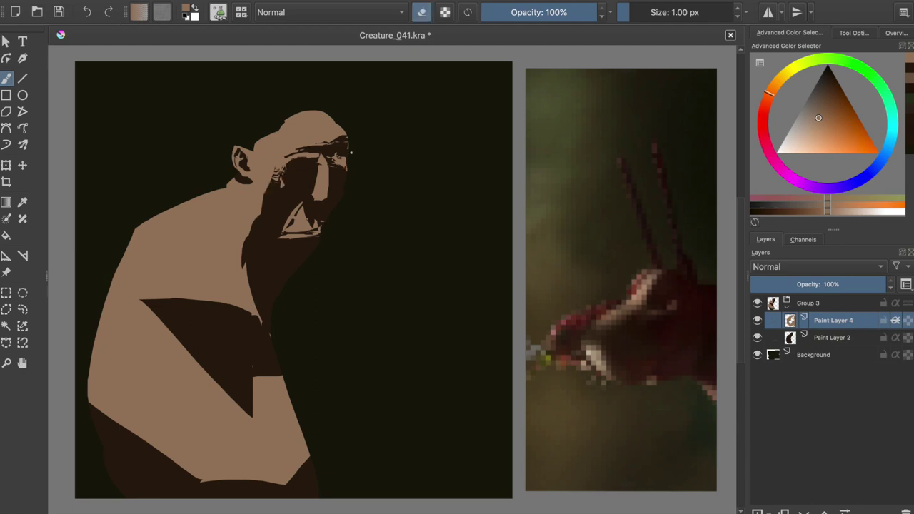
{"action": "key", "text": "e"}
{"action": "mouse_move", "coordinate": [288, 223]}
{"action": "left_mouse_down"}
{"action": "mouse_move", "coordinate": [306, 200]}
{"action": "mouse_move", "coordinate": [282, 173]}
{"action": "mouse_move", "coordinate": [302, 180]}
{"action": "mouse_move", "coordinate": [298, 223]}
{"action": "left_mouse_up"}
{"action": "key", "text": "e"}
{"action": "key", "text": "e"}
{"action": "key", "text": "e"}
{"action": "key", "text": "e"}
{"action": "key", "text": "e"}
{"action": "key", "text": "e"}
{"action": "mouse_move", "coordinate": [277, 177]}
{"action": "left_mouse_down"}
{"action": "mouse_move", "coordinate": [270, 211]}
{"action": "mouse_move", "coordinate": [286, 194]}
{"action": "mouse_move", "coordinate": [330, 199]}
{"action": "mouse_move", "coordinate": [330, 184]}
{"action": "left_mouse_up"}
{"action": "key", "text": "e"}
{"action": "key", "text": "e"}
{"action": "key", "text": "e"}
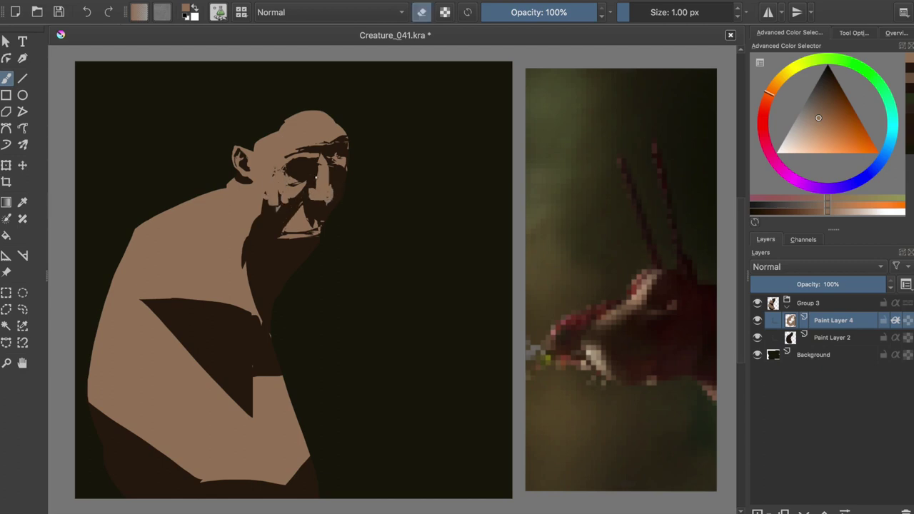
Refine the brow, save, and paint shadows on the left shoulder and arm.
{"action": "key", "text": "e"}
{"action": "key", "text": "e"}
{"action": "key", "text": "e"}
{"action": "mouse_move", "coordinate": [323, 163]}
{"action": "left_mouse_down"}
{"action": "mouse_move", "coordinate": [299, 157]}
{"action": "mouse_move", "coordinate": [306, 189]}
{"action": "left_mouse_up"}
{"action": "key", "text": "e"}
{"action": "key", "text": "e"}
{"action": "key", "text": "m"}
{"action": "key", "text": "m"}
{"action": "key", "text": "ctrl+s"}
{"action": "mouse_move", "coordinate": [146, 285]}
{"action": "left_mouse_down"}
{"action": "mouse_move", "coordinate": [153, 254]}
{"action": "mouse_move", "coordinate": [132, 218]}
{"action": "mouse_move", "coordinate": [154, 289]}
{"action": "mouse_move", "coordinate": [129, 382]}
{"action": "left_mouse_up"}
{"action": "key", "text": "e"}
{"action": "key", "text": "e"}
{"action": "key", "text": "e"}
{"action": "mouse_move", "coordinate": [168, 282]}
{"action": "left_mouse_down"}
{"action": "mouse_move", "coordinate": [206, 317]}
{"action": "mouse_move", "coordinate": [246, 329]}
{"action": "left_mouse_up"}
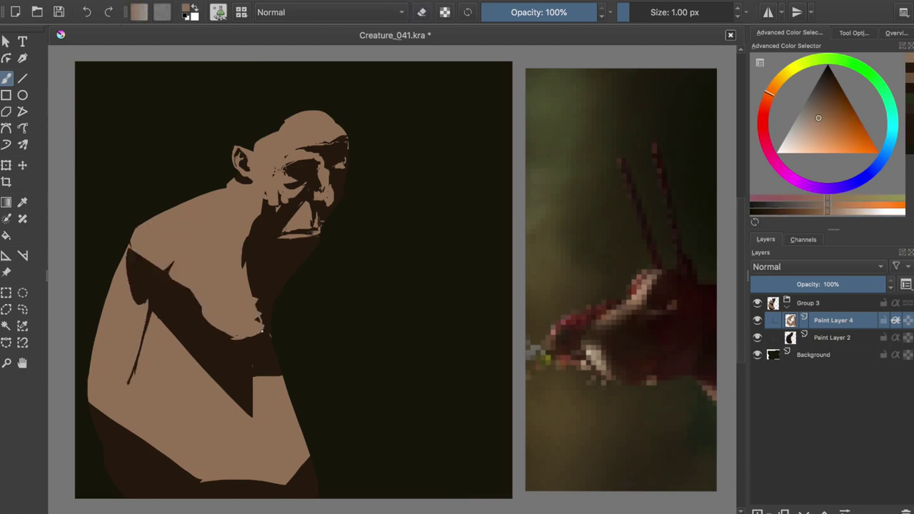
Reshape the jawline with skin tone and carve shadows under the jaw and along the neck.
{"action": "key", "text": "e"}
{"action": "key", "text": "e"}
{"action": "key", "text": "e"}
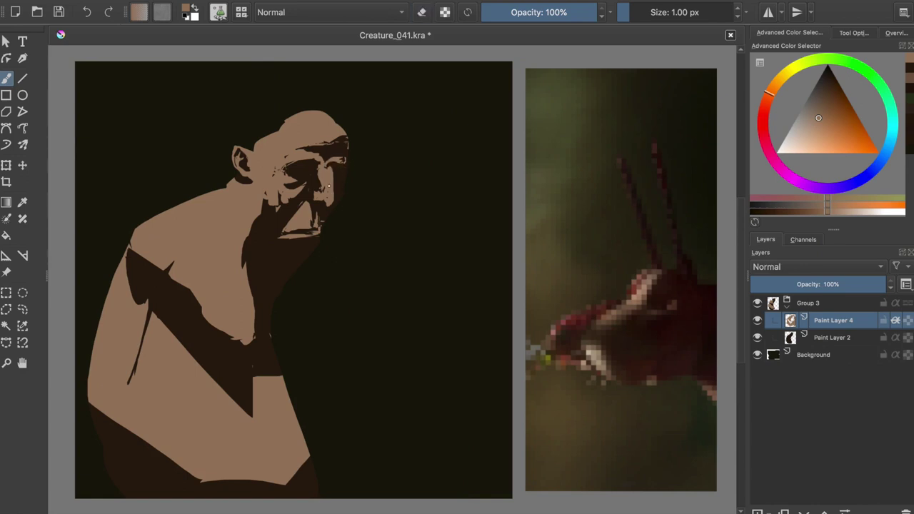
{"action": "left_click_drag", "start_coordinate": [310, 145], "coordinate": [342, 144]}
{"action": "key", "text": "e"}
{"action": "key", "text": "e"}
{"action": "key", "text": "e"}
{"action": "key", "text": "e"}
{"action": "key", "text": "e"}
{"action": "key", "text": "e"}
{"action": "mouse_move", "coordinate": [288, 191]}
{"action": "left_mouse_down"}
{"action": "mouse_move", "coordinate": [275, 228]}
{"action": "mouse_move", "coordinate": [261, 236]}
{"action": "mouse_move", "coordinate": [300, 260]}
{"action": "left_mouse_up"}
{"action": "left_click_drag", "start_coordinate": [268, 218], "coordinate": [293, 224]}
{"action": "key", "text": "e"}
{"action": "left_click_drag", "start_coordinate": [242, 247], "coordinate": [291, 265]}
{"action": "left_click_drag", "start_coordinate": [238, 217], "coordinate": [264, 252]}
{"action": "left_click_drag", "start_coordinate": [237, 196], "coordinate": [276, 257]}
{"action": "left_click_drag", "start_coordinate": [308, 254], "coordinate": [288, 266]}
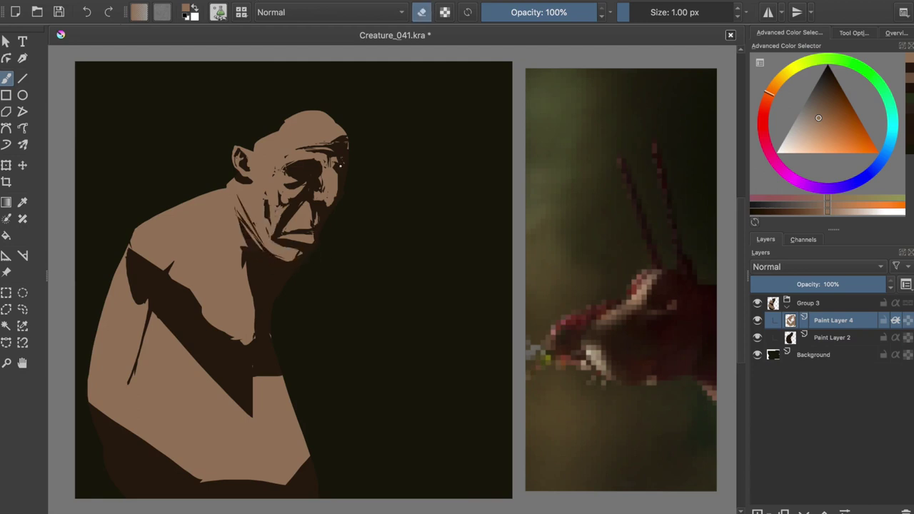
{"action": "key", "text": "m"}
{"action": "key", "text": "m"}
{"action": "key", "text": "d"}
{"action": "key", "text": "e"}
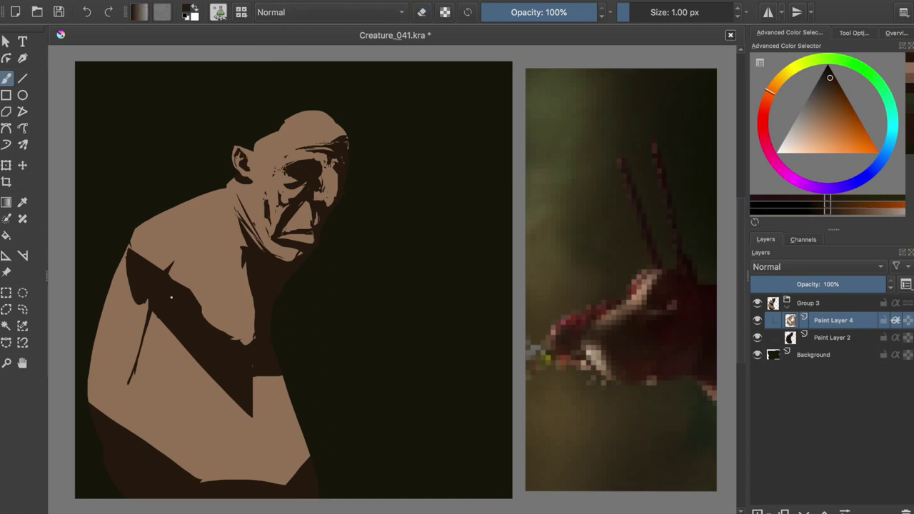
Repaint chest, belly, arm and shoulder shadows in mid brown, then lasso-select the head.
{"action": "left_click", "coordinate": [146, 255], "text": "ctrl"}
{"action": "left_click_drag", "start_coordinate": [254, 318], "coordinate": [204, 303]}
{"action": "mouse_move", "coordinate": [221, 342]}
{"action": "left_mouse_down"}
{"action": "mouse_move", "coordinate": [176, 333]}
{"action": "mouse_move", "coordinate": [264, 413]}
{"action": "left_mouse_up"}
{"action": "left_click_drag", "start_coordinate": [93, 379], "coordinate": [214, 486]}
{"action": "key", "text": "e"}
{"action": "left_click_drag", "start_coordinate": [129, 372], "coordinate": [257, 478]}
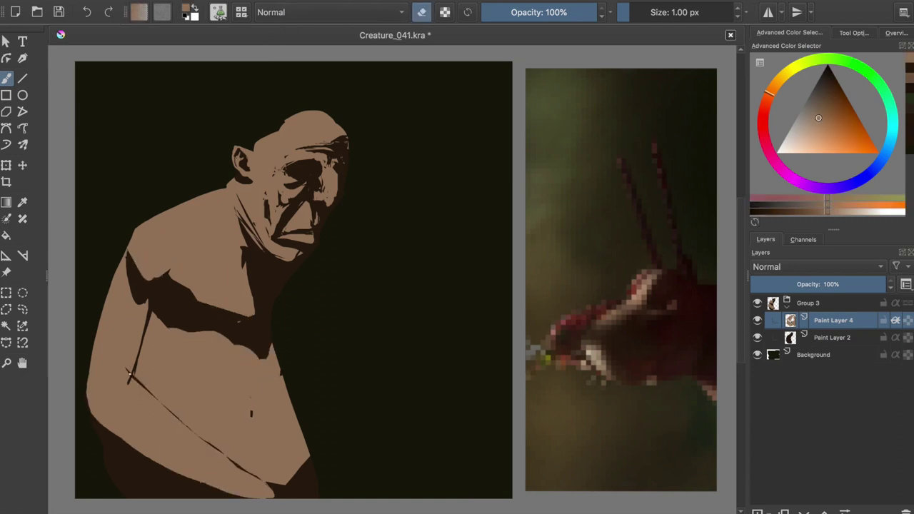
{"action": "mouse_move", "coordinate": [135, 380]}
{"action": "left_mouse_down"}
{"action": "mouse_move", "coordinate": [151, 314]}
{"action": "mouse_move", "coordinate": [158, 330]}
{"action": "left_mouse_up"}
{"action": "key", "text": "e"}
{"action": "left_click_drag", "start_coordinate": [208, 335], "coordinate": [271, 366]}
{"action": "left_click_drag", "start_coordinate": [257, 300], "coordinate": [197, 325]}
{"action": "left_click_drag", "start_coordinate": [225, 221], "coordinate": [179, 255]}
{"action": "key", "text": "e"}
{"action": "key", "text": "m"}
{"action": "key", "text": "m"}
{"action": "left_click_drag", "start_coordinate": [227, 150], "coordinate": [232, 182]}
Shift the selected head slightly into place and deselect it.
{"action": "key", "text": "t"}
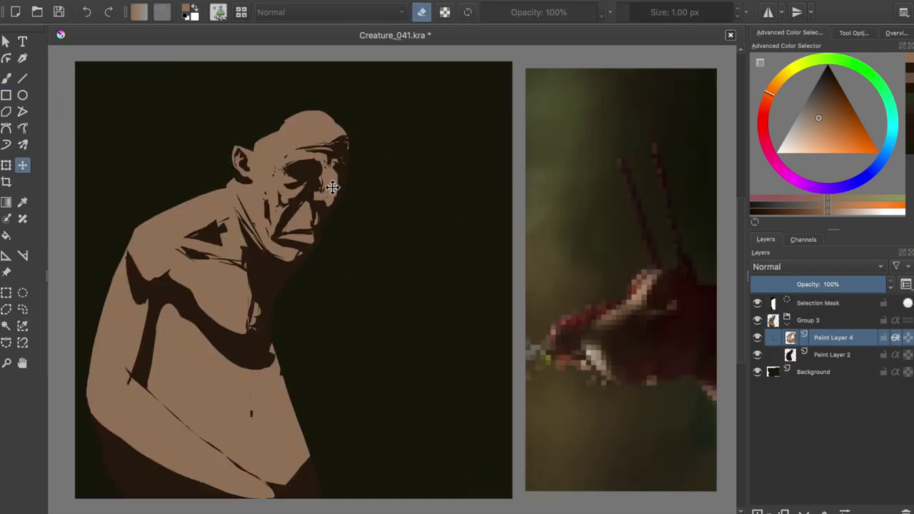
{"action": "left_click_drag", "start_coordinate": [326, 183], "coordinate": [321, 188]}
{"action": "key", "text": "ctrl+shift+a"}
{"action": "key", "text": "b"}
{"action": "key", "text": "e"}
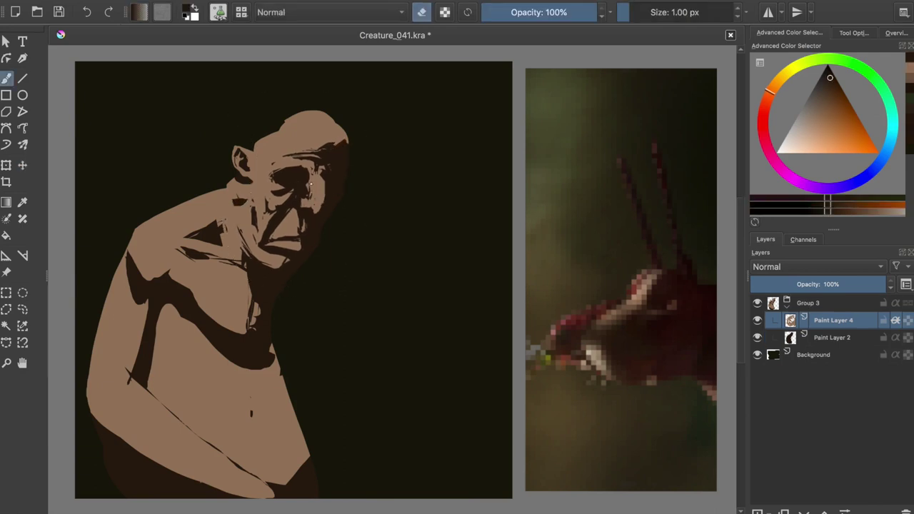
Sample the tan skin tone and touch up shading around the eye, mouth and cheek.
{"action": "left_click", "coordinate": [293, 167], "text": "ctrl"}
{"action": "key", "text": "e"}
{"action": "left_click_drag", "start_coordinate": [285, 182], "coordinate": [279, 176]}
{"action": "mouse_move", "coordinate": [300, 227]}
{"action": "left_mouse_down"}
{"action": "mouse_move", "coordinate": [271, 237]}
{"action": "mouse_move", "coordinate": [311, 236]}
{"action": "mouse_move", "coordinate": [270, 245]}
{"action": "mouse_move", "coordinate": [282, 239]}
{"action": "mouse_move", "coordinate": [286, 266]}
{"action": "left_mouse_up"}
{"action": "key", "text": "e"}
{"action": "key", "text": "e"}
{"action": "key", "text": "e"}
{"action": "key", "text": "e"}
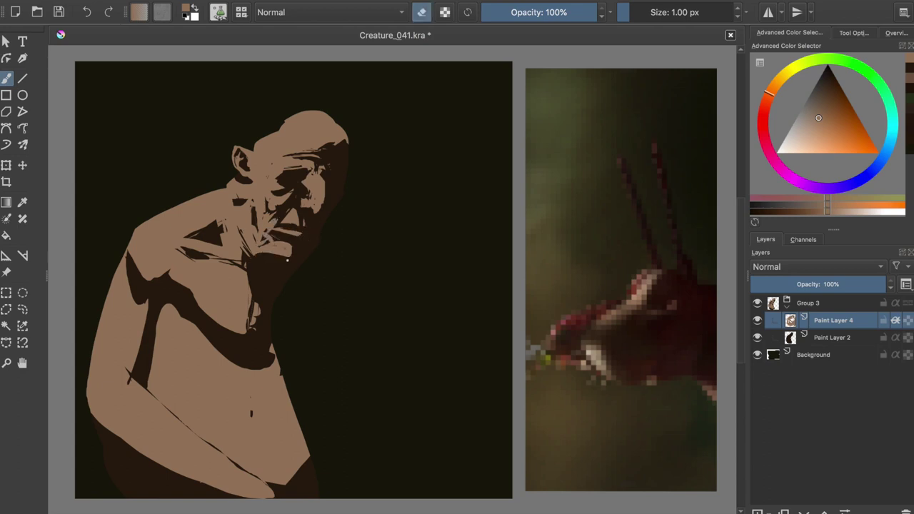
{"action": "left_click_drag", "start_coordinate": [265, 229], "coordinate": [236, 253]}
Refine the mouth, chin and neck shadows, then save.
{"action": "key", "text": "e"}
{"action": "mouse_move", "coordinate": [236, 197]}
{"action": "left_mouse_down"}
{"action": "mouse_move", "coordinate": [257, 228]}
{"action": "mouse_move", "coordinate": [253, 200]}
{"action": "left_mouse_up"}
{"action": "key", "text": "e"}
Sample near-black and mid brown from the face and enlarge the face shadow.
{"action": "key", "text": "e"}
{"action": "left_click_drag", "start_coordinate": [306, 175], "coordinate": [328, 218]}
{"action": "key", "text": "e"}
{"action": "key", "text": "e"}
{"action": "key", "text": "e"}
{"action": "key", "text": "m"}
{"action": "key", "text": "ctrl+s"}
{"action": "key", "text": "m"}
{"action": "left_click", "coordinate": [330, 170]}
{"action": "key", "text": "d"}
{"action": "key", "text": "e"}
{"action": "left_click", "coordinate": [330, 170], "text": "ctrl"}
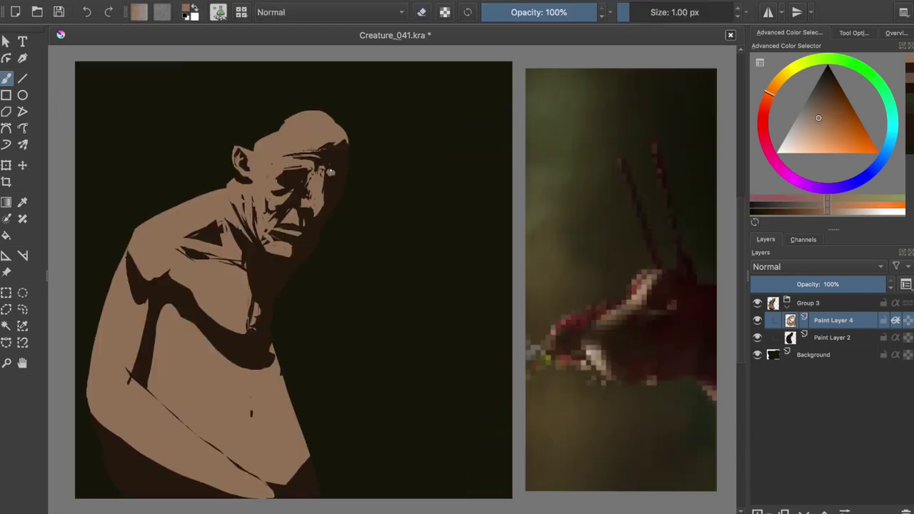
{"action": "key", "text": "e"}
{"action": "key", "text": "e"}
{"action": "key", "text": "e"}
{"action": "key", "text": "e"}
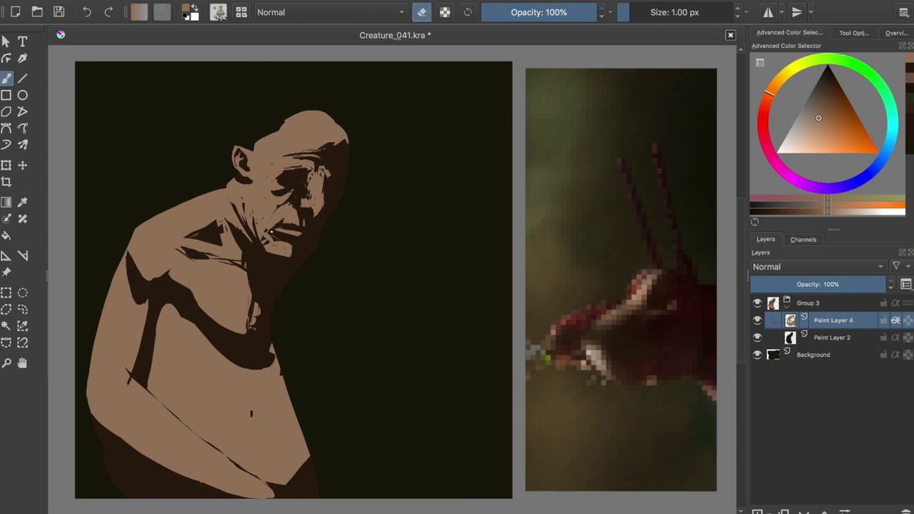
{"action": "key", "text": "e"}
{"action": "key", "text": "e"}
{"action": "key", "text": "e"}
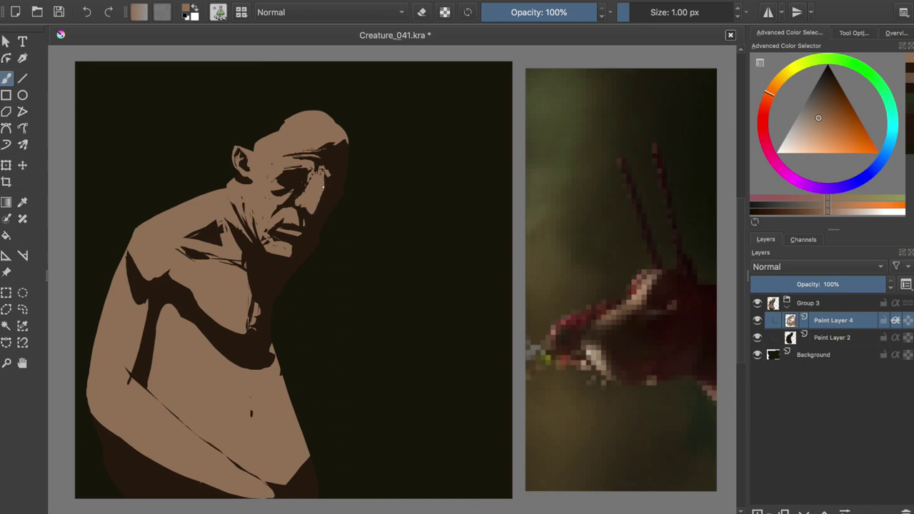
{"action": "key", "text": "e"}
Add shadow along the cheek below the eye, reshape the eye socket, and save.
{"action": "key", "text": "e"}
{"action": "key", "text": "e"}
{"action": "mouse_move", "coordinate": [330, 168]}
{"action": "left_mouse_down"}
{"action": "mouse_move", "coordinate": [279, 254]}
{"action": "mouse_move", "coordinate": [261, 242]}
{"action": "mouse_move", "coordinate": [278, 206]}
{"action": "mouse_move", "coordinate": [329, 172]}
{"action": "mouse_move", "coordinate": [287, 177]}
{"action": "mouse_move", "coordinate": [309, 176]}
{"action": "mouse_move", "coordinate": [321, 222]}
{"action": "mouse_move", "coordinate": [275, 230]}
{"action": "mouse_move", "coordinate": [268, 250]}
{"action": "left_mouse_up"}
{"action": "key", "text": "e"}
{"action": "key", "text": "e"}
{"action": "key", "text": "e"}
{"action": "key", "text": "e"}
{"action": "key", "text": "m"}
{"action": "key", "text": "m"}
{"action": "left_click_drag", "start_coordinate": [282, 191], "coordinate": [316, 201]}
{"action": "key", "text": "e"}
{"action": "key", "text": "e"}
{"action": "left_click_drag", "start_coordinate": [314, 203], "coordinate": [325, 194]}
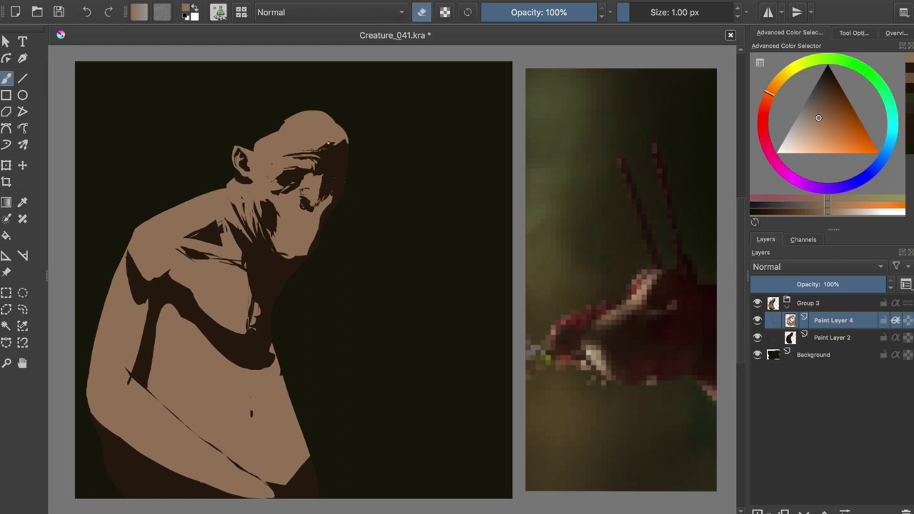
{"action": "left_click_drag", "start_coordinate": [292, 161], "coordinate": [328, 167]}
{"action": "key", "text": "ctrl+s"}
Paint shadow strokes around the mouth and cheek and a dark stroke on the chin.
{"action": "left_click_drag", "start_coordinate": [280, 231], "coordinate": [317, 234]}
{"action": "mouse_move", "coordinate": [278, 192]}
{"action": "left_mouse_down"}
{"action": "mouse_move", "coordinate": [293, 223]}
{"action": "mouse_move", "coordinate": [288, 202]}
{"action": "left_mouse_up"}
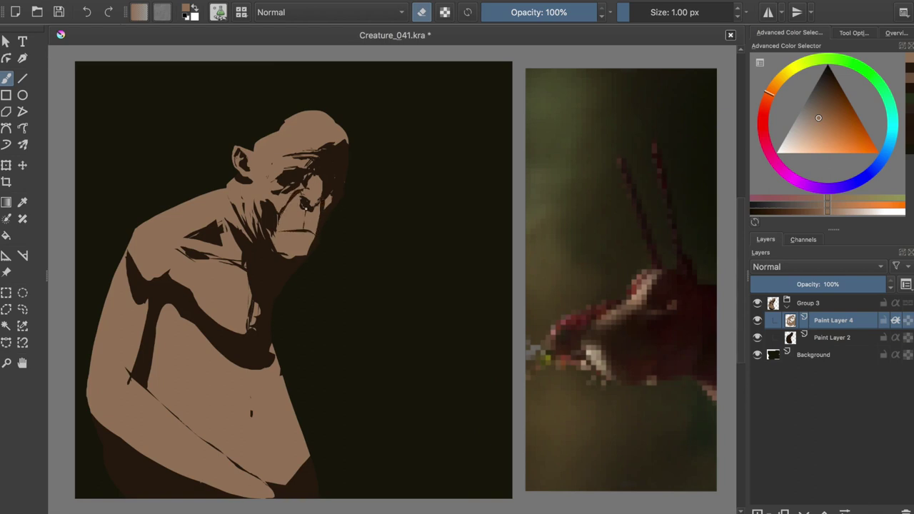
{"action": "key", "text": "ctrl+s"}
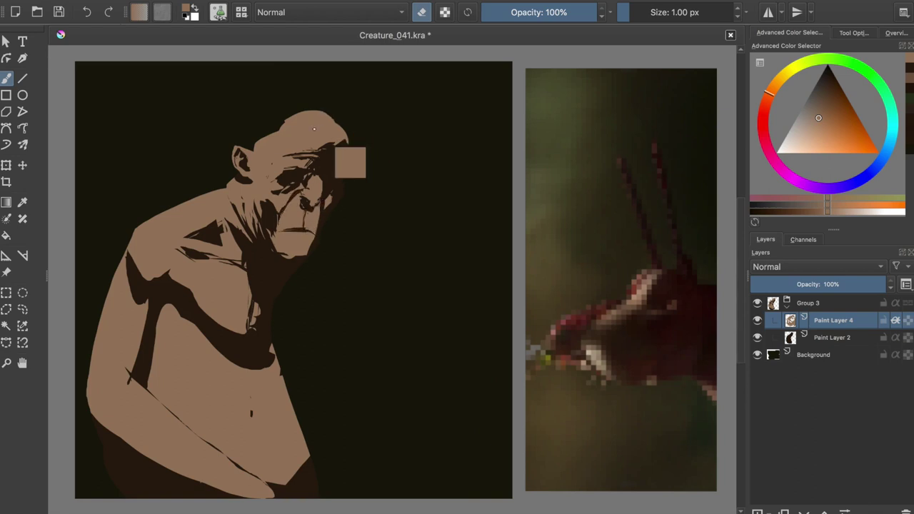
{"action": "key", "text": "e"}
{"action": "left_click", "coordinate": [320, 211], "text": "ctrl"}
{"action": "left_click_drag", "start_coordinate": [313, 242], "coordinate": [289, 238]}
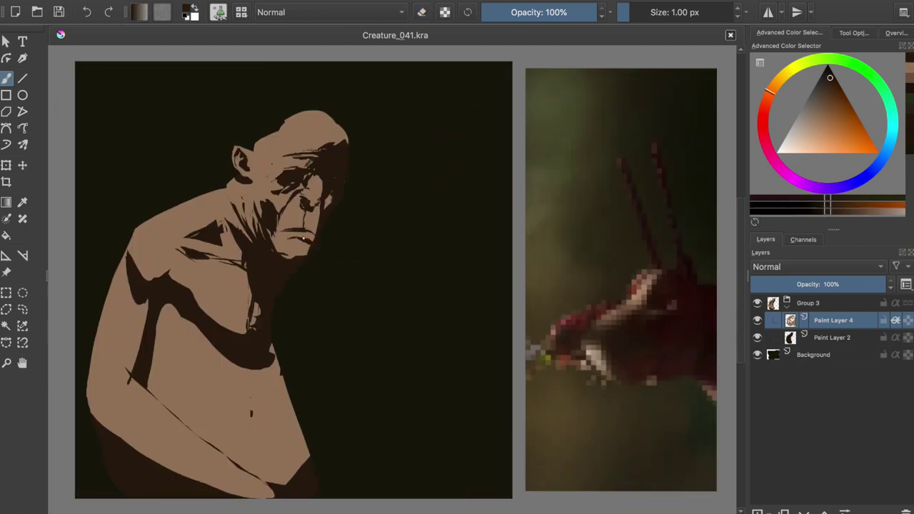
{"action": "key", "text": "e"}
{"action": "key", "text": "e"}
{"action": "key", "text": "e"}
Paint brown strokes over the forehead wrinkles and save.
{"action": "key", "text": "e"}
{"action": "left_click", "coordinate": [325, 136], "text": "ctrl"}
{"action": "left_click_drag", "start_coordinate": [322, 152], "coordinate": [345, 145]}
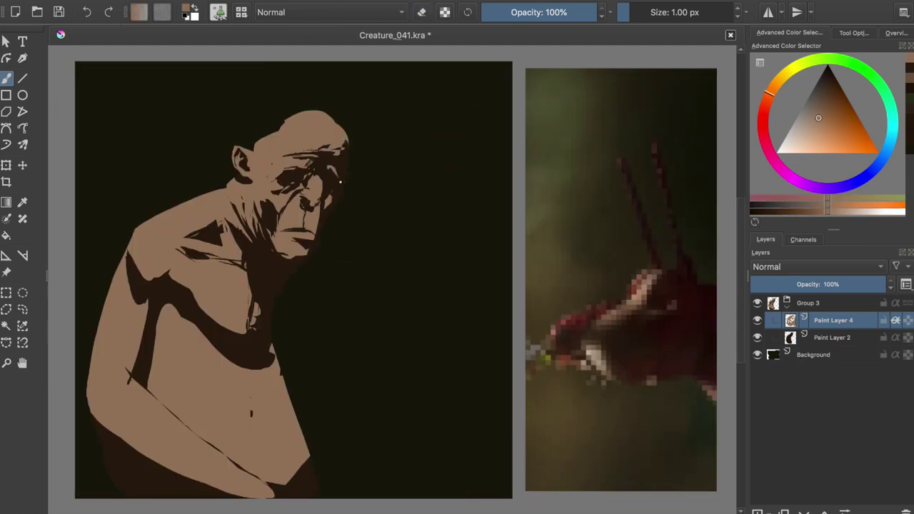
{"action": "key", "text": "e"}
{"action": "key", "text": "e"}
{"action": "key", "text": "e"}
{"action": "key", "text": "e"}
{"action": "left_click_drag", "start_coordinate": [325, 169], "coordinate": [315, 152]}
{"action": "key", "text": "e"}
{"action": "key", "text": "ctrl+s"}
{"action": "key", "text": "e"}
{"action": "key", "text": "e"}
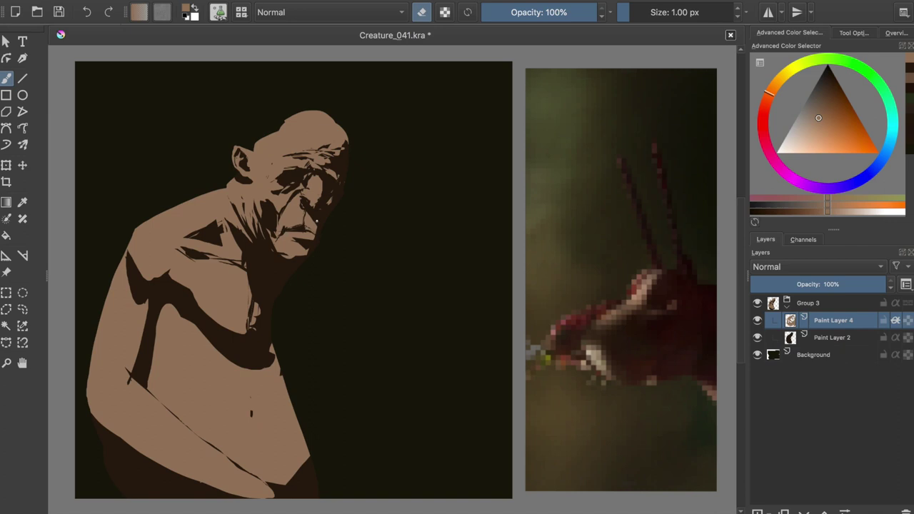
Soften the brow shadow, carve a dark cheek stroke, and resample near-black and mid brown.
{"action": "key", "text": "e"}
{"action": "left_click_drag", "start_coordinate": [300, 177], "coordinate": [283, 174]}
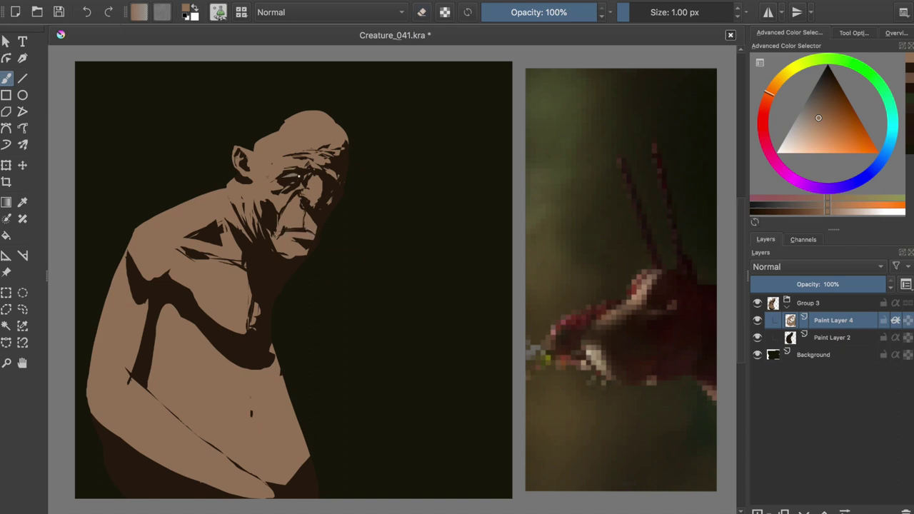
{"action": "key", "text": "e"}
{"action": "mouse_move", "coordinate": [311, 206]}
{"action": "left_mouse_down"}
{"action": "mouse_move", "coordinate": [318, 179]}
{"action": "mouse_move", "coordinate": [317, 198]}
{"action": "left_mouse_up"}
{"action": "key", "text": "e"}
{"action": "key", "text": "e"}
{"action": "key", "text": "e"}
{"action": "key", "text": "e"}
{"action": "key", "text": "e"}
{"action": "key", "text": "e"}
{"action": "key", "text": "e"}
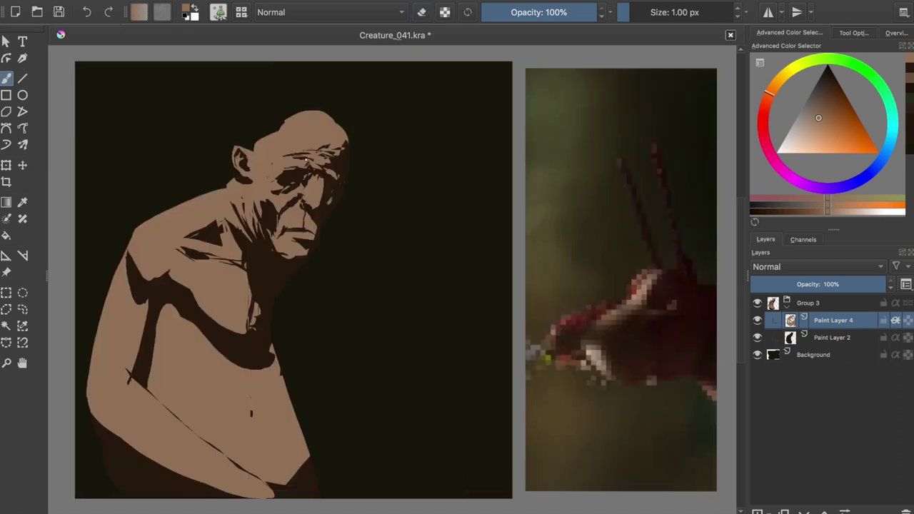
{"action": "left_click", "coordinate": [318, 206], "text": "ctrl"}
{"action": "key", "text": "e"}
{"action": "key", "text": "e"}
{"action": "left_click", "coordinate": [314, 202], "text": "ctrl"}
{"action": "key", "text": "e"}
{"action": "key", "text": "e"}
{"action": "key", "text": "e"}
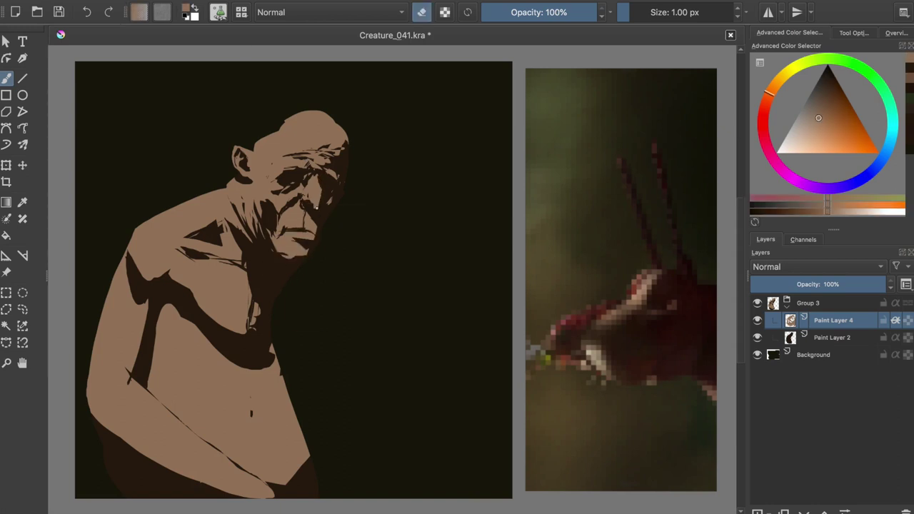
{"action": "key", "text": "e"}
{"action": "key", "text": "m"}
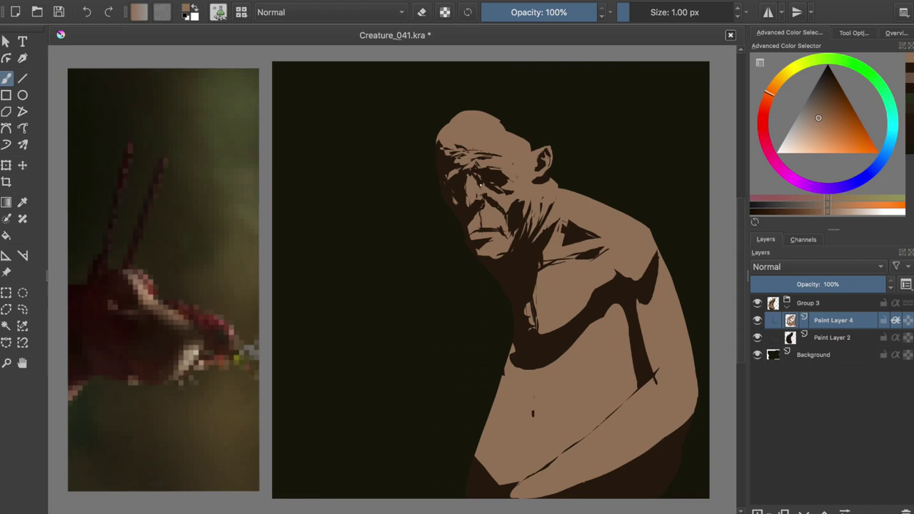
Darken the brow and eye socket, checking the face in a mirrored view.
{"action": "key", "text": "e"}
{"action": "key", "text": "m"}
{"action": "key", "text": "e"}
{"action": "key", "text": "e"}
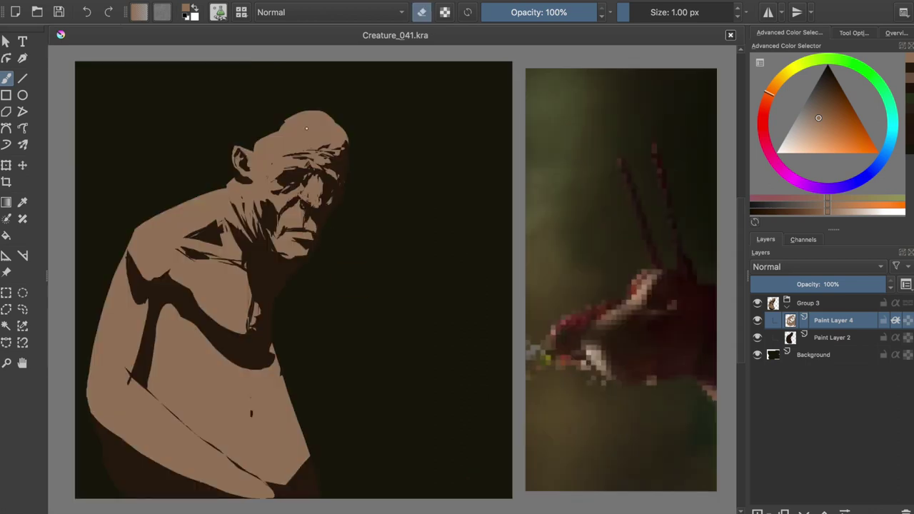
{"action": "left_click_drag", "start_coordinate": [277, 170], "coordinate": [303, 166]}
{"action": "key", "text": "m"}
{"action": "key", "text": "m"}
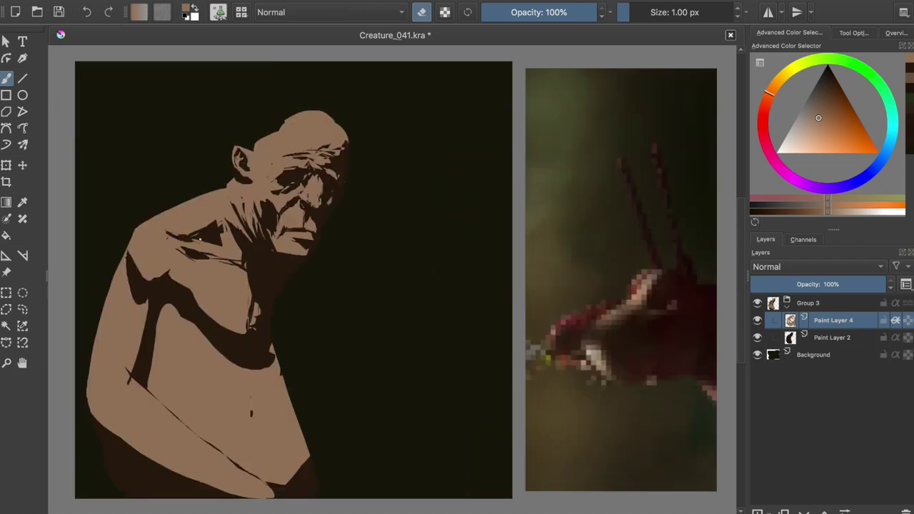
{"action": "key", "text": "e"}
Paint shadow shapes across the chest and trim their edges with the eraser.
{"action": "mouse_move", "coordinate": [172, 264]}
{"action": "left_mouse_down"}
{"action": "mouse_move", "coordinate": [253, 322]}
{"action": "mouse_move", "coordinate": [204, 347]}
{"action": "left_mouse_up"}
{"action": "key", "text": "e"}
{"action": "left_click_drag", "start_coordinate": [257, 275], "coordinate": [248, 316]}
{"action": "key", "text": "e"}
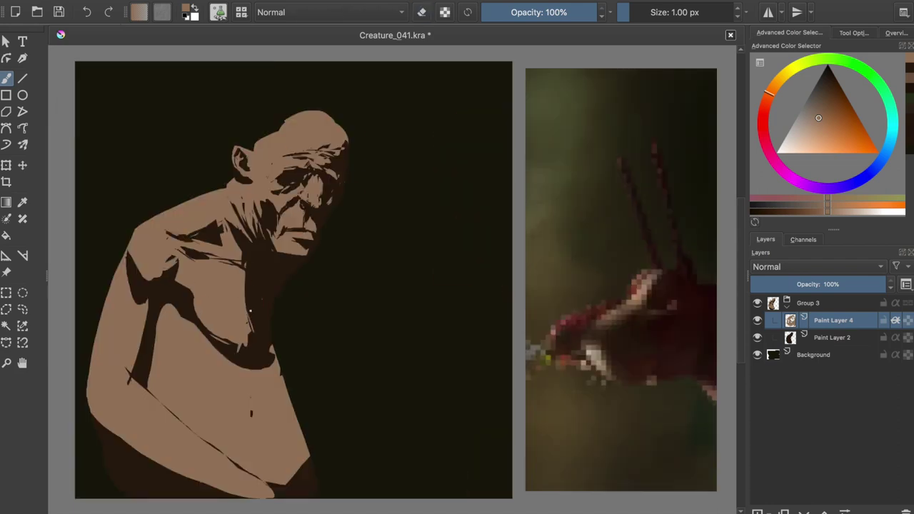
Touch up the eye shading, erase a stray mark near the eye, and save.
{"action": "key", "text": "e"}
{"action": "key", "text": "e"}
{"action": "mouse_move", "coordinate": [304, 182]}
{"action": "left_mouse_down"}
{"action": "mouse_move", "coordinate": [321, 166]}
{"action": "mouse_move", "coordinate": [276, 178]}
{"action": "mouse_move", "coordinate": [320, 148]}
{"action": "left_mouse_up"}
{"action": "key", "text": "e"}
{"action": "key", "text": "e"}
{"action": "key", "text": "e"}
{"action": "key", "text": "ctrl+s"}
{"action": "left_click_drag", "start_coordinate": [307, 191], "coordinate": [310, 191]}
{"action": "key", "text": "e"}
{"action": "key", "text": "e"}
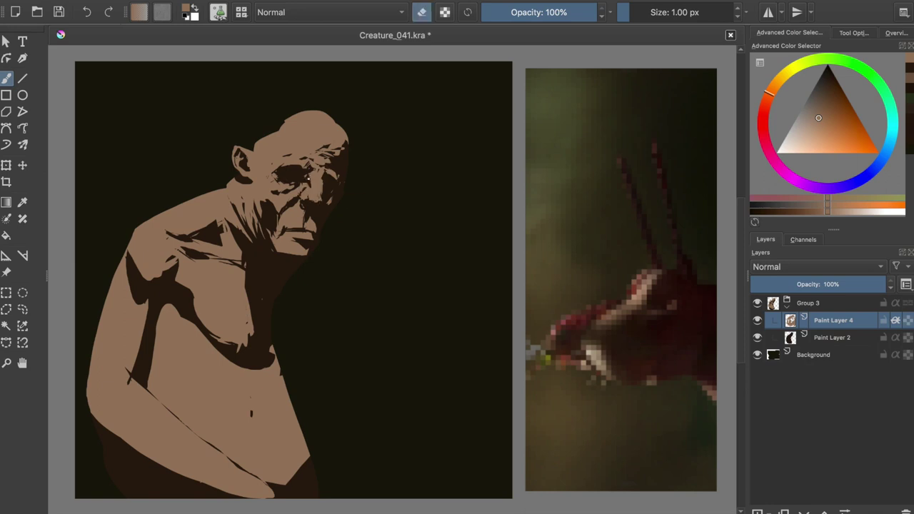
{"action": "key", "text": "ctrl+s"}
{"action": "key", "text": "m"}
Lighten a small spot in the eye and check the face mirrored.
{"action": "key", "text": "e"}
{"action": "left_click_drag", "start_coordinate": [445, 165], "coordinate": [499, 178]}
{"action": "key", "text": "e"}
{"action": "key", "text": "ctrl+s"}
{"action": "key", "text": "e"}
{"action": "key", "text": "e"}
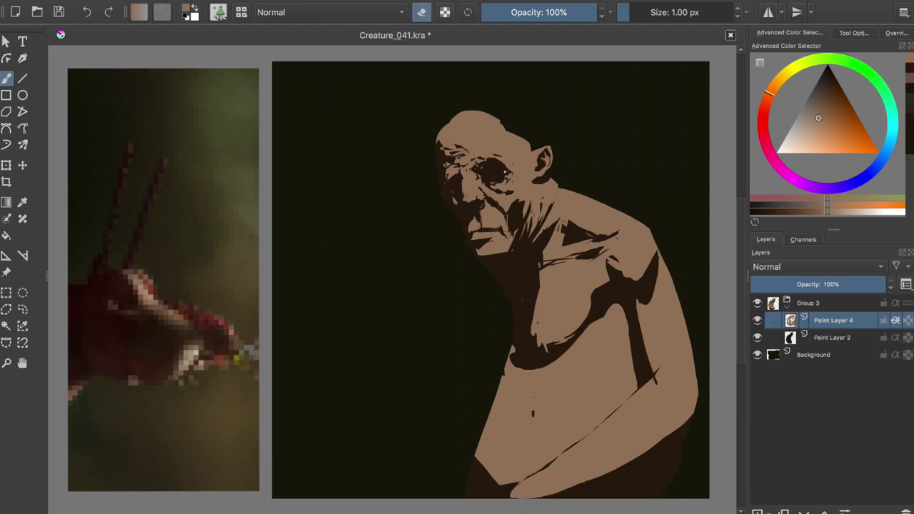
{"action": "key", "text": "m"}
{"action": "key", "text": "e"}
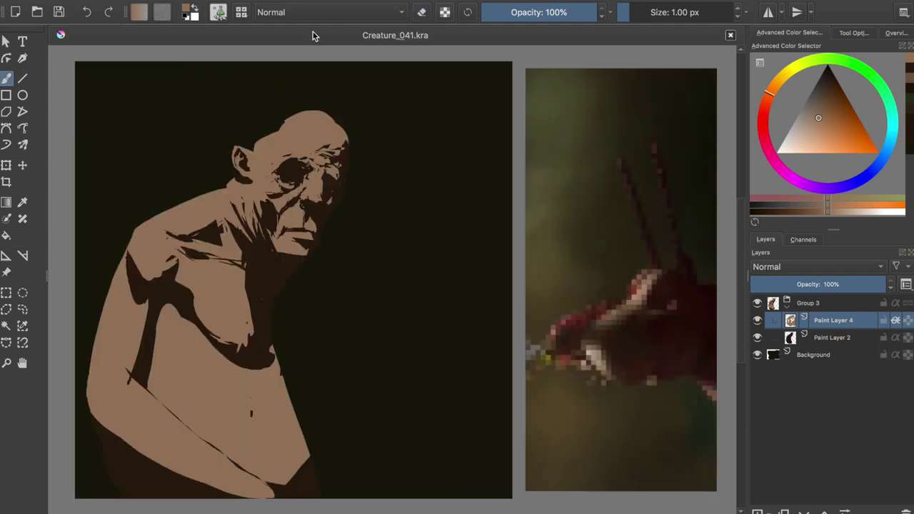
Undo and re-darken the light eye mark, sample a mid brown, and save.
{"action": "key", "text": "ctrl+z"}
{"action": "left_click", "coordinate": [300, 75], "text": "ctrl"}
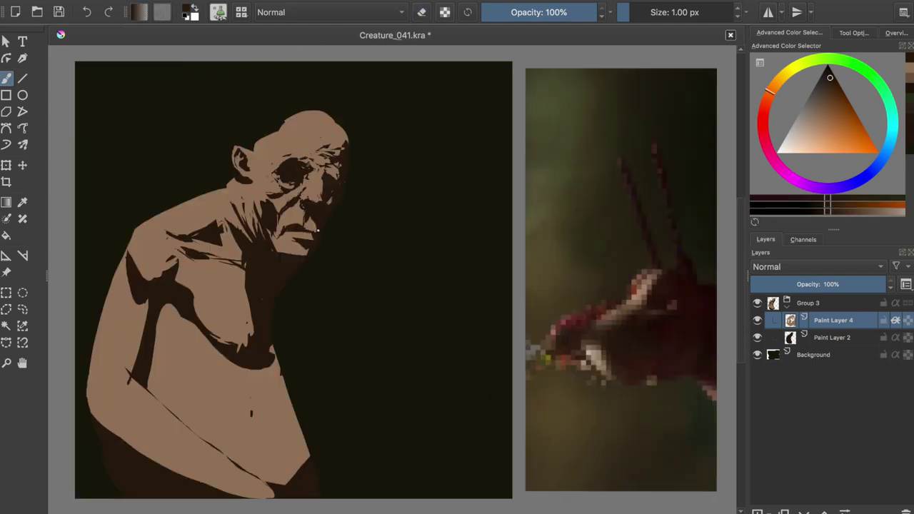
{"action": "left_click", "coordinate": [293, 235], "text": "ctrl"}
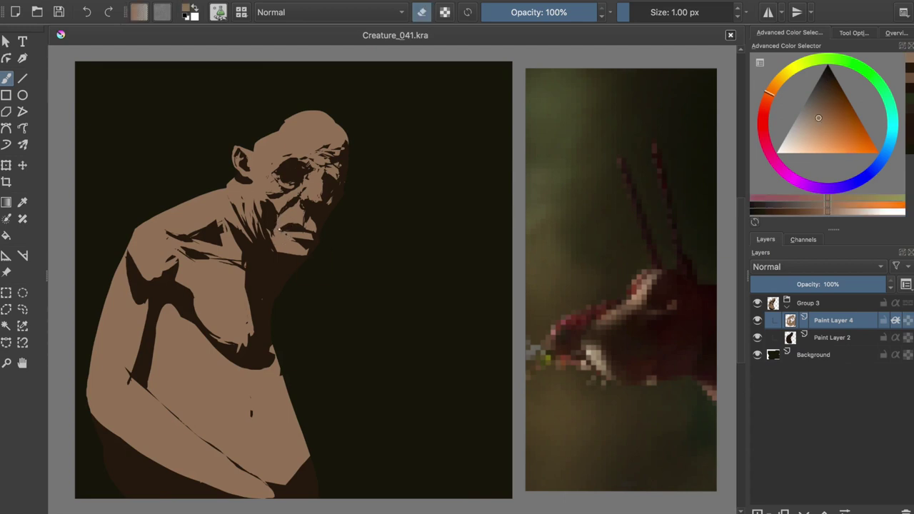
{"action": "key", "text": "m"}
{"action": "key", "text": "m"}
{"action": "key", "text": "ctrl+s"}
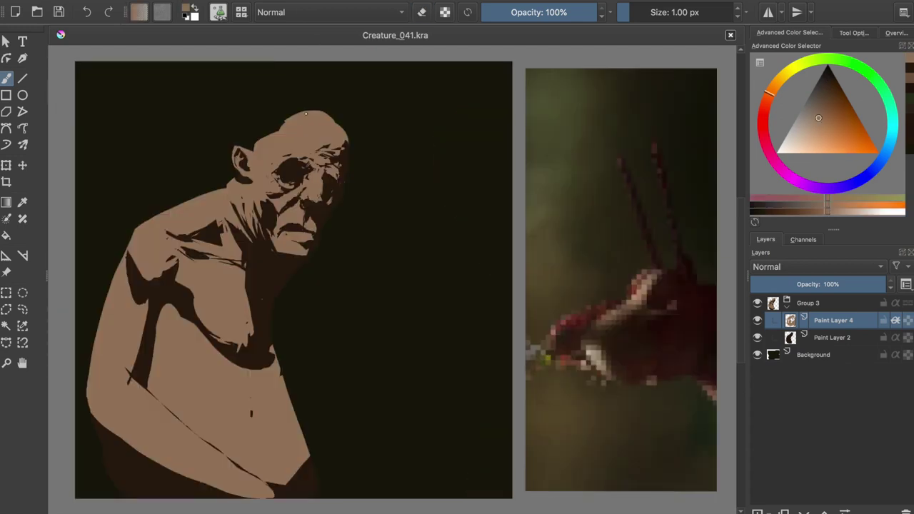
{"action": "key", "text": "Page_Down"}
{"action": "left_click", "coordinate": [322, 236], "text": "ctrl"}
{"action": "key", "text": "ctrl+s"}
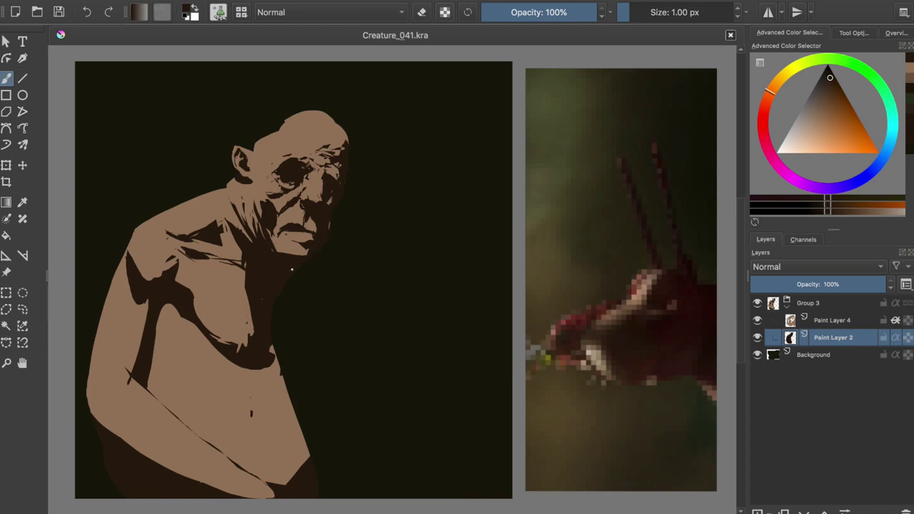
Paint a dark stroke along the head's edge, checking it in a mirrored view.
{"action": "key", "text": "m"}
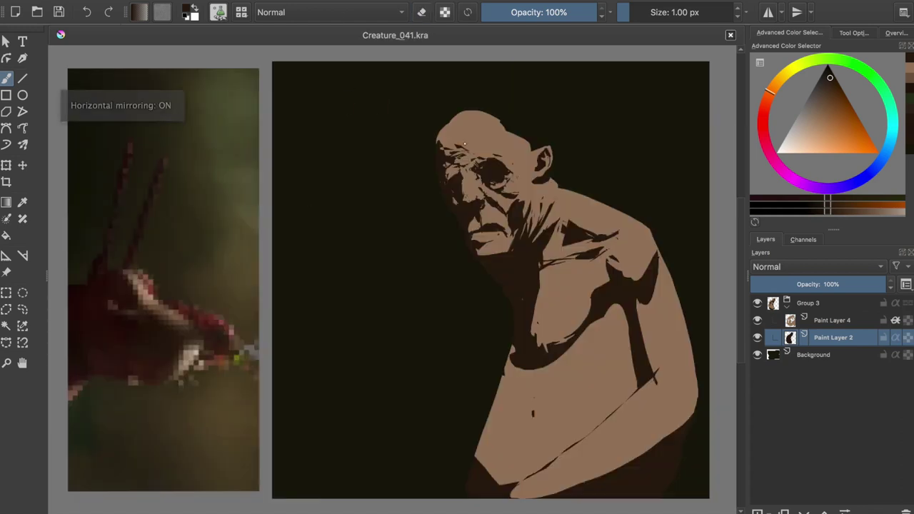
{"action": "left_click_drag", "start_coordinate": [434, 146], "coordinate": [432, 182]}
{"action": "key", "text": "Page_Up"}
{"action": "key", "text": "e"}
{"action": "key", "text": "m"}
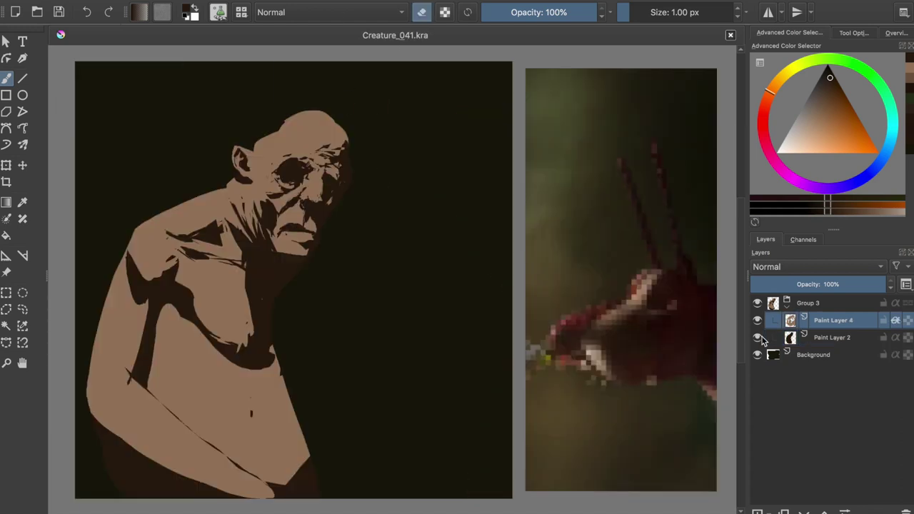
{"action": "key", "text": "Page_Down"}
Toggle between Paint Layers 2 and 4 and darken the lower-right hip edge.
{"action": "key", "text": "e"}
{"action": "key", "text": "Page_Up"}
{"action": "key", "text": "e"}
{"action": "key", "text": "m"}
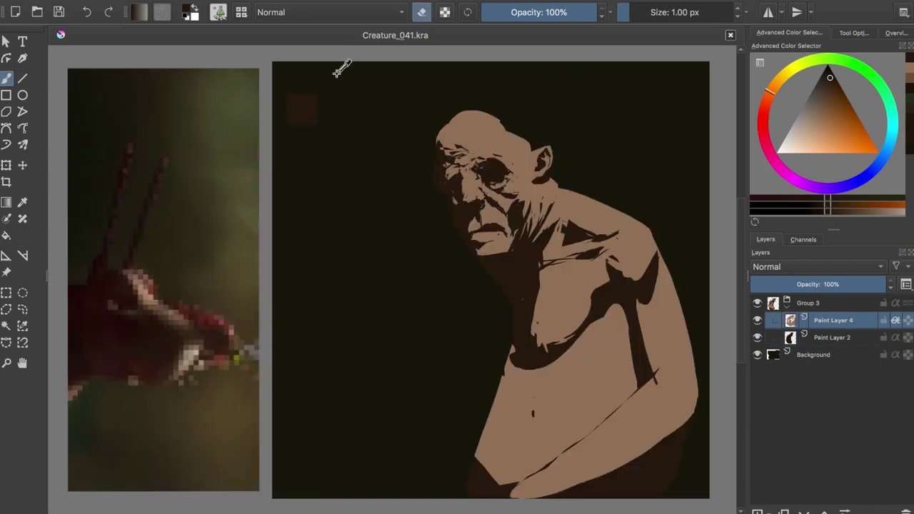
{"action": "key", "text": "Page_Down"}
{"action": "key", "text": "e"}
{"action": "left_click", "coordinate": [388, 135]}
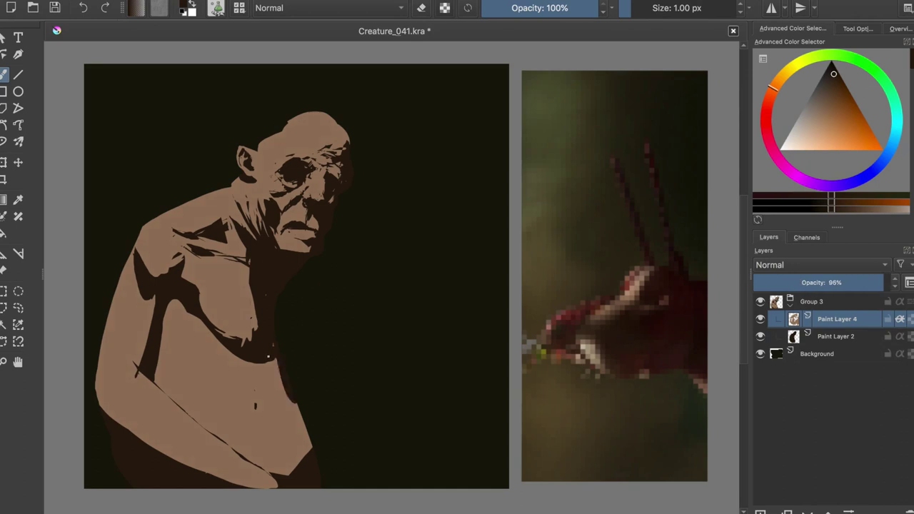
{"action": "left_click_drag", "start_coordinate": [269, 356], "coordinate": [289, 475]}
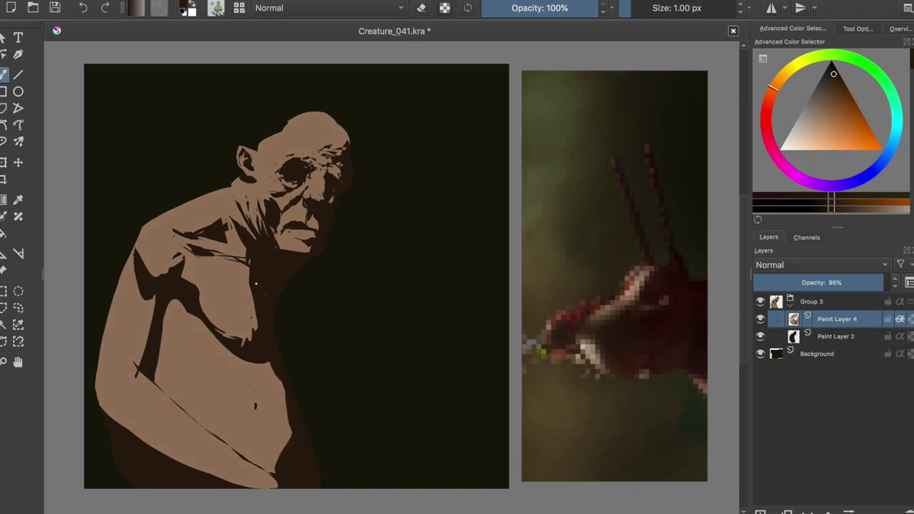
Repaint chest shading in mid-brown and carve the shoulder and collarbone shadow.
{"action": "left_click", "coordinate": [259, 314], "text": "ctrl"}
{"action": "mouse_move", "coordinate": [252, 290]}
{"action": "left_mouse_down"}
{"action": "mouse_move", "coordinate": [254, 335]}
{"action": "mouse_move", "coordinate": [264, 333]}
{"action": "left_mouse_up"}
{"action": "key", "text": "e"}
{"action": "mouse_move", "coordinate": [254, 252]}
{"action": "left_mouse_down"}
{"action": "mouse_move", "coordinate": [232, 255]}
{"action": "mouse_move", "coordinate": [235, 243]}
{"action": "mouse_move", "coordinate": [259, 326]}
{"action": "left_mouse_up"}
{"action": "key", "text": "e"}
{"action": "key", "text": "e"}
{"action": "key", "text": "e"}
{"action": "left_click_drag", "start_coordinate": [103, 408], "coordinate": [146, 443]}
Lighten the dark lower-left body area on Paint Layer 4 and add a dark chest stroke.
{"action": "key", "text": "Page_Down"}
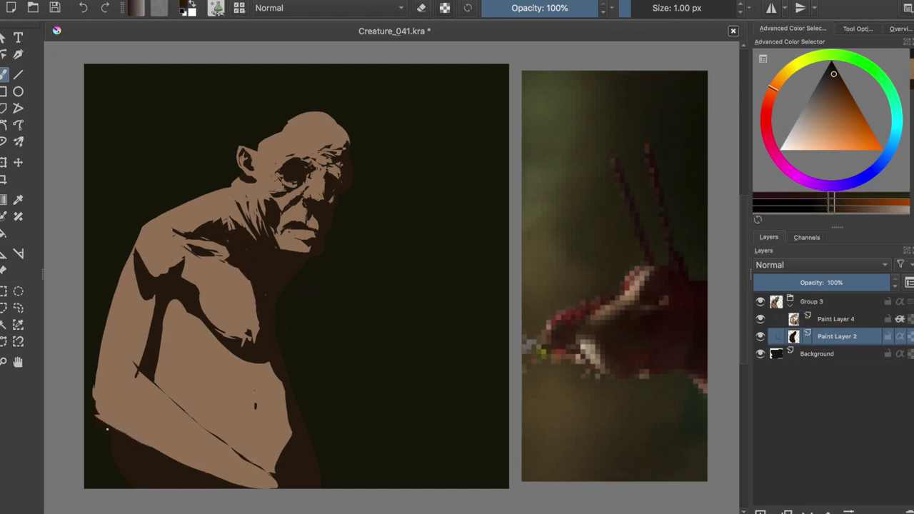
{"action": "key", "text": "Page_Up"}
{"action": "key", "text": "e"}
{"action": "left_click_drag", "start_coordinate": [105, 426], "coordinate": [194, 450]}
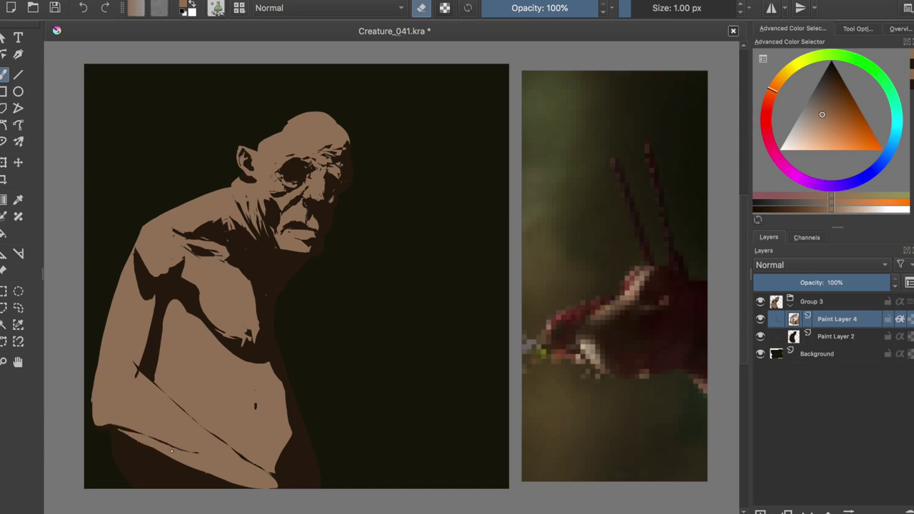
{"action": "key", "text": "e"}
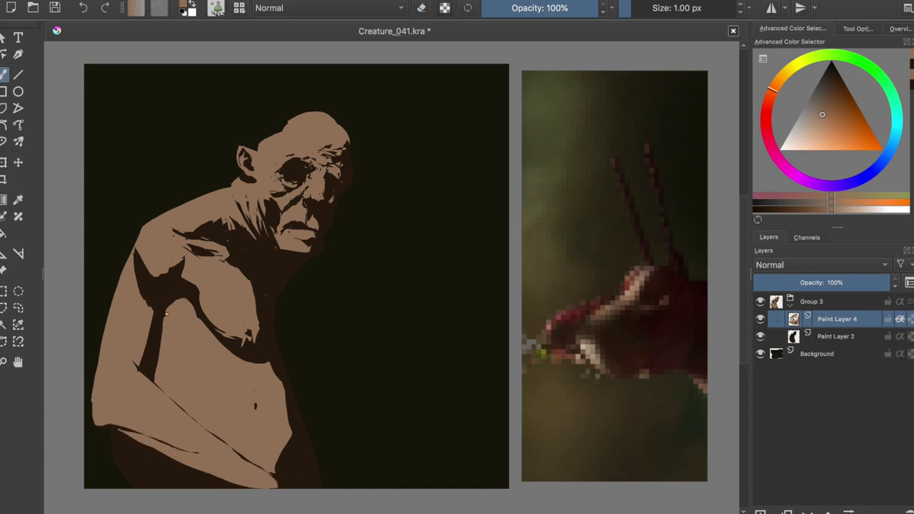
{"action": "left_click_drag", "start_coordinate": [247, 343], "coordinate": [255, 284]}
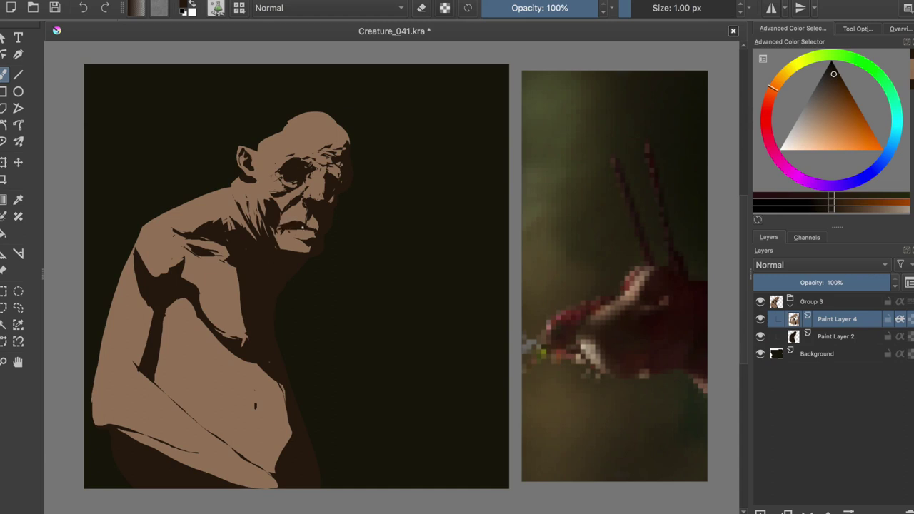
Refine the lower lip and chin in skin tan, checking with mirrored views.
{"action": "left_click", "coordinate": [281, 226], "text": "ctrl"}
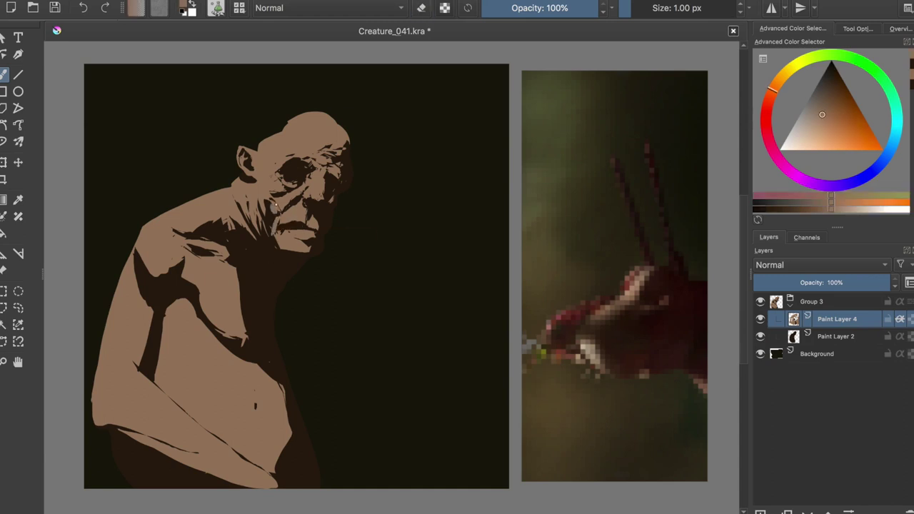
{"action": "key", "text": "m"}
{"action": "key", "text": "e"}
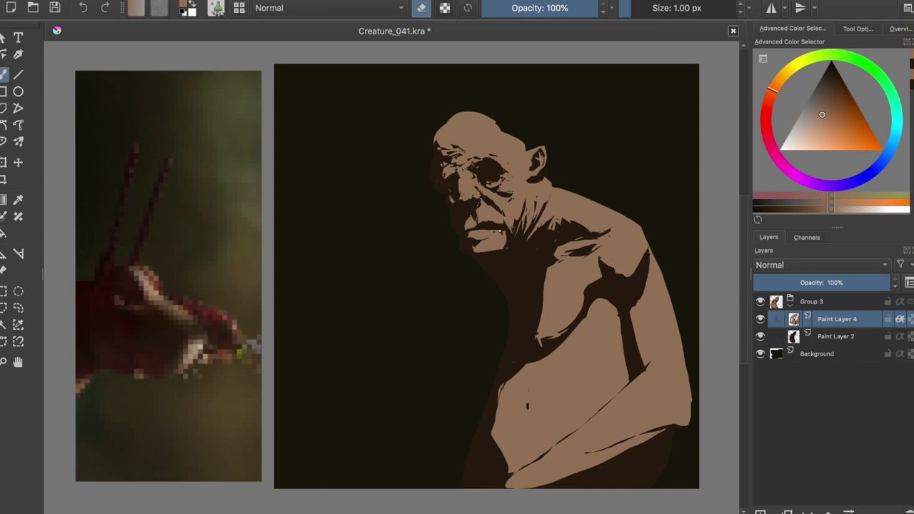
{"action": "key", "text": "m"}
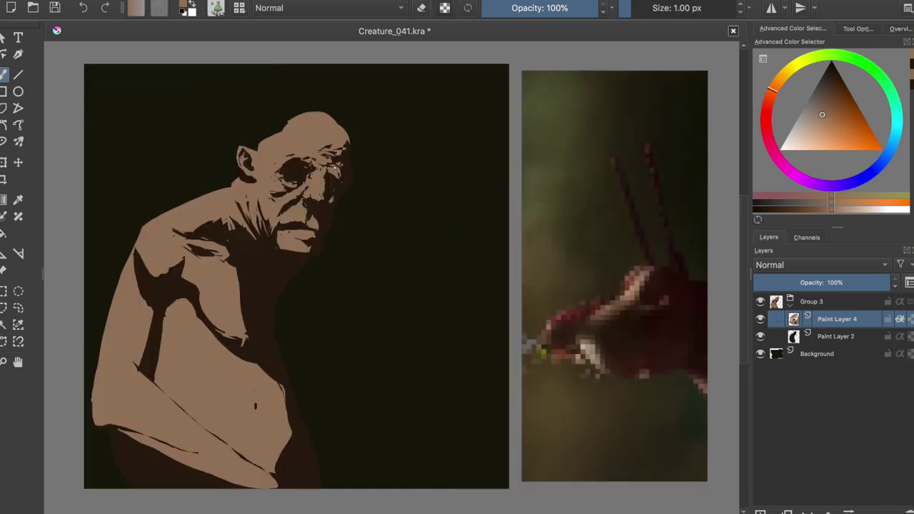
{"action": "left_click_drag", "start_coordinate": [300, 247], "coordinate": [310, 244]}
{"action": "key", "text": "m"}
{"action": "key", "text": "e"}
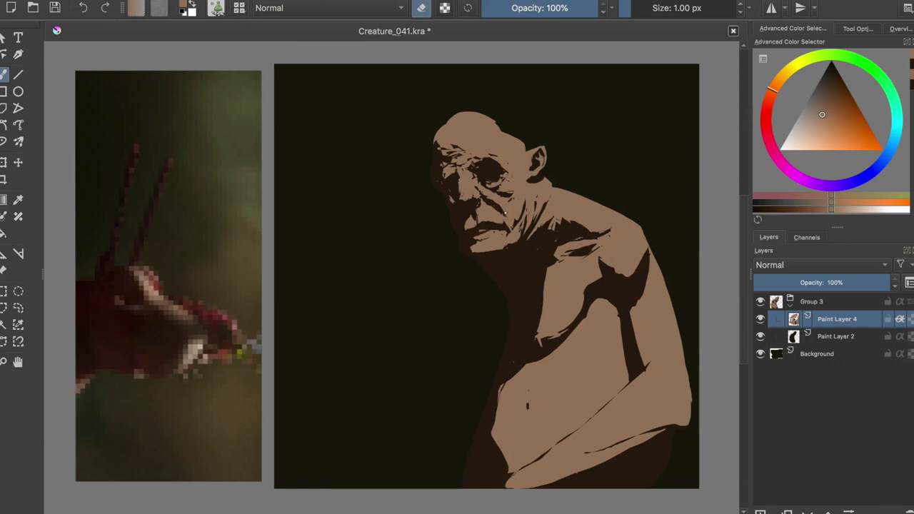
{"action": "key", "text": "m"}
{"action": "key", "text": "e"}
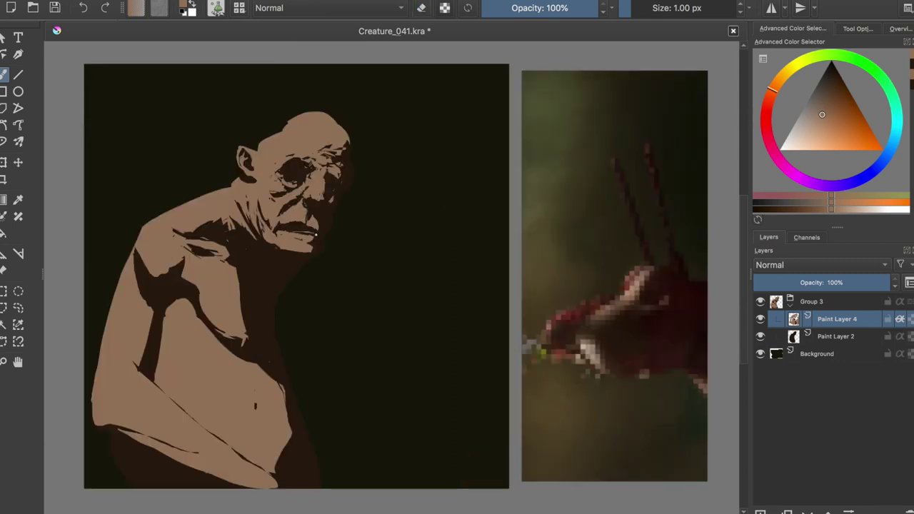
Freehand-select the chin area for transforming, then deselect and return to the brush.
{"action": "left_click", "coordinate": [19, 308]}
{"action": "left_click_drag", "start_coordinate": [290, 218], "coordinate": [334, 243]}
{"action": "key", "text": "t"}
{"action": "key", "text": "ctrl+shift+a"}
{"action": "key", "text": "b"}
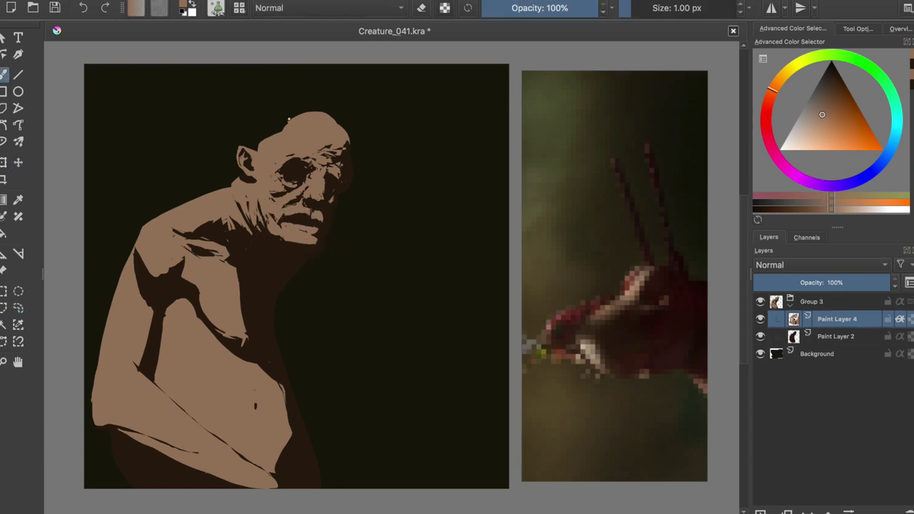
{"action": "key", "text": "d"}
{"action": "key", "text": "e"}
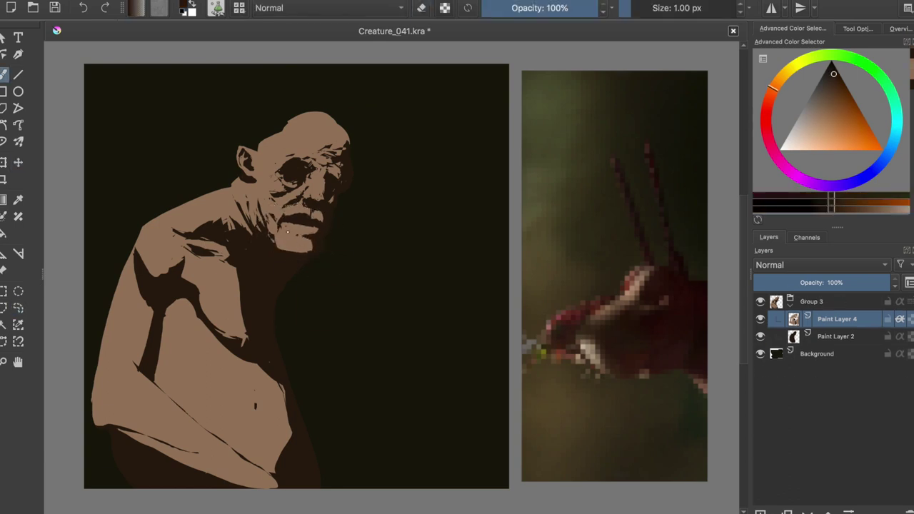
{"action": "key", "text": "e"}
Add cheek wrinkle details using skin brown and black sampled from the face.
{"action": "left_click", "coordinate": [290, 214], "text": "ctrl"}
{"action": "key", "text": "d"}
{"action": "key", "text": "e"}
{"action": "key", "text": "e"}
{"action": "left_click", "coordinate": [316, 221], "text": "ctrl"}
{"action": "key", "text": "d"}
{"action": "left_click", "coordinate": [315, 221], "text": "ctrl"}
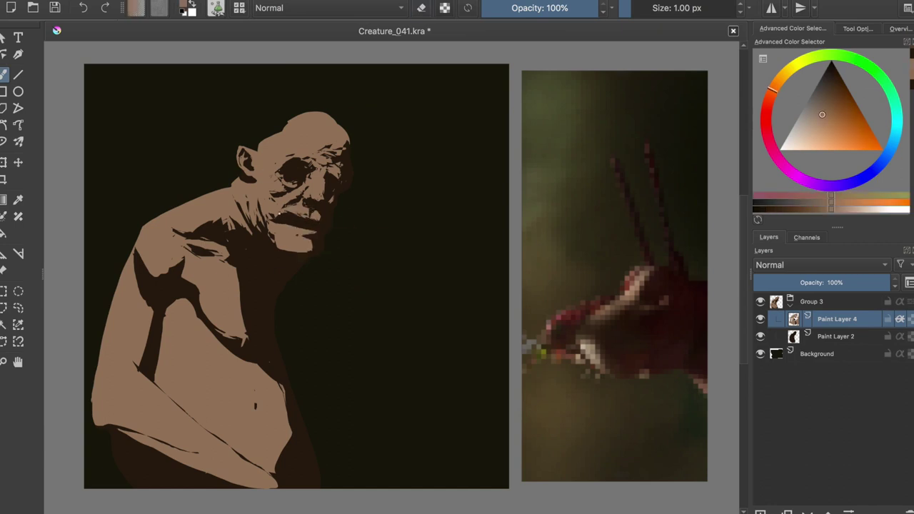
{"action": "key", "text": "d"}
{"action": "left_click", "coordinate": [308, 219], "text": "ctrl"}
{"action": "key", "text": "d"}
{"action": "key", "text": "m"}
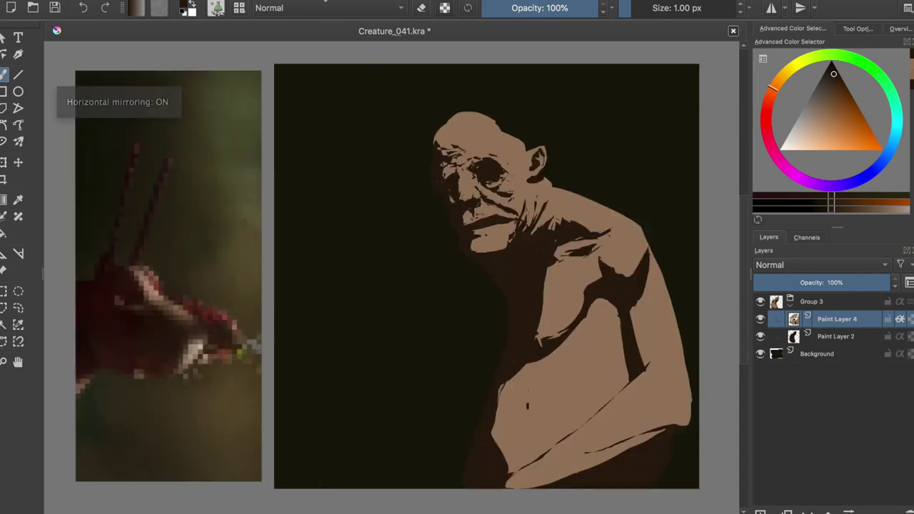
{"action": "left_click", "coordinate": [514, 213], "text": "ctrl"}
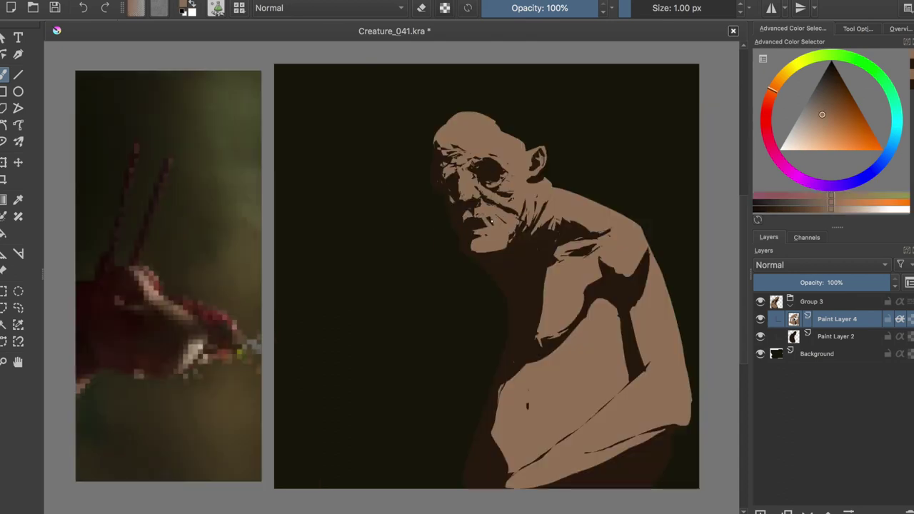
Darken the mouth interior and add lighter brown strokes around the mouth and chin.
{"action": "left_click", "coordinate": [483, 227], "text": "ctrl"}
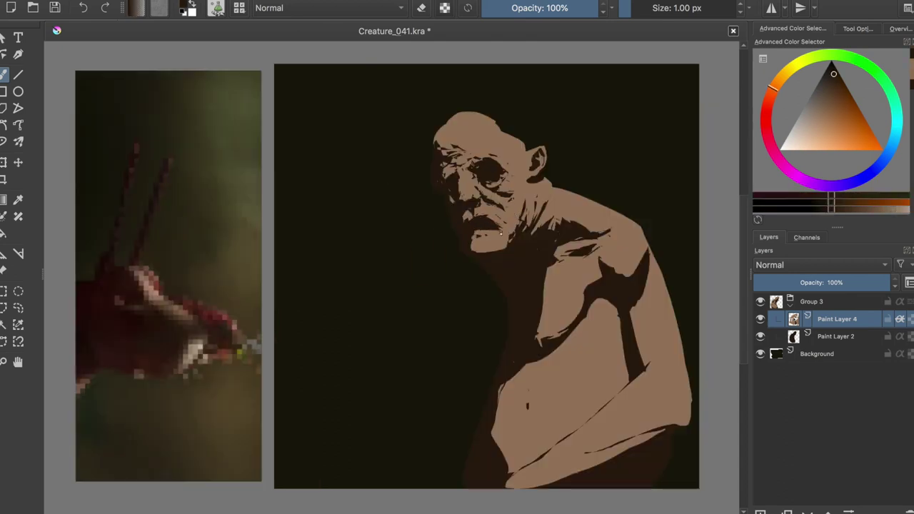
{"action": "left_click_drag", "start_coordinate": [501, 235], "coordinate": [478, 240]}
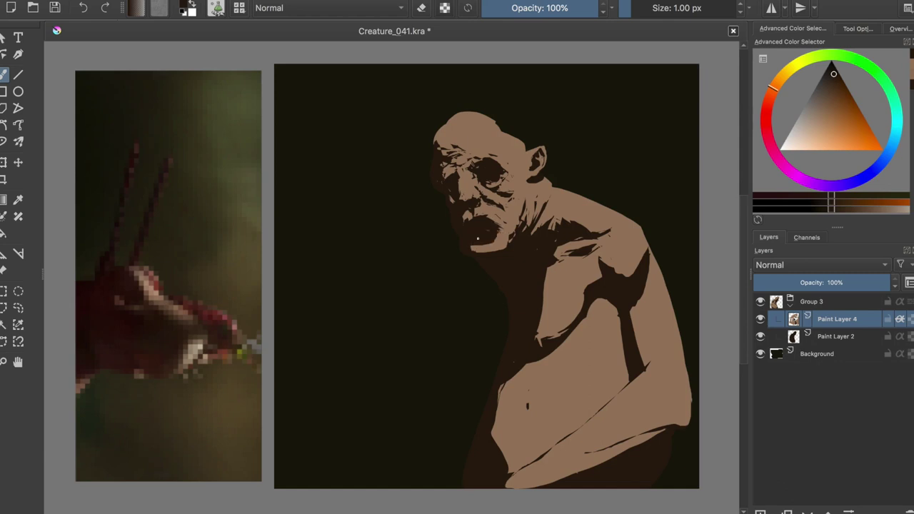
{"action": "left_click", "coordinate": [509, 215], "text": "ctrl"}
{"action": "left_click_drag", "start_coordinate": [504, 240], "coordinate": [486, 270]}
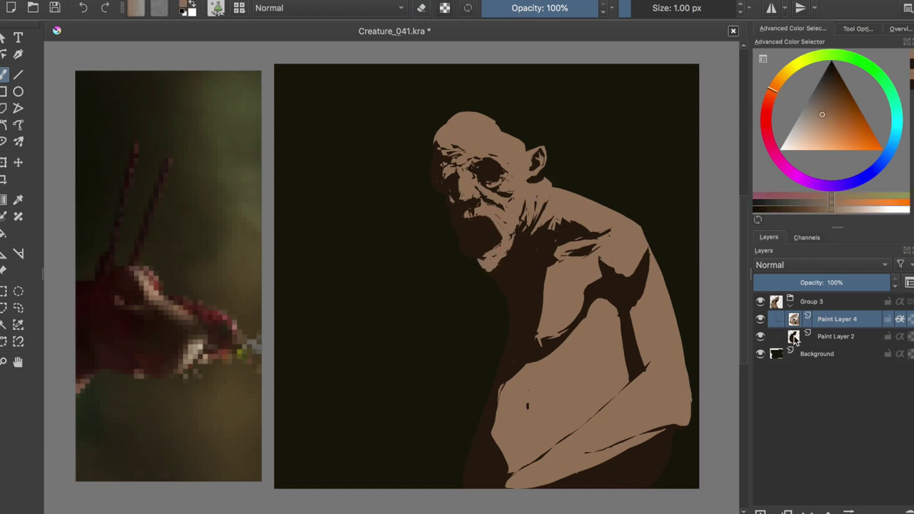
{"action": "left_click", "coordinate": [795, 340]}
{"action": "key", "text": "m"}
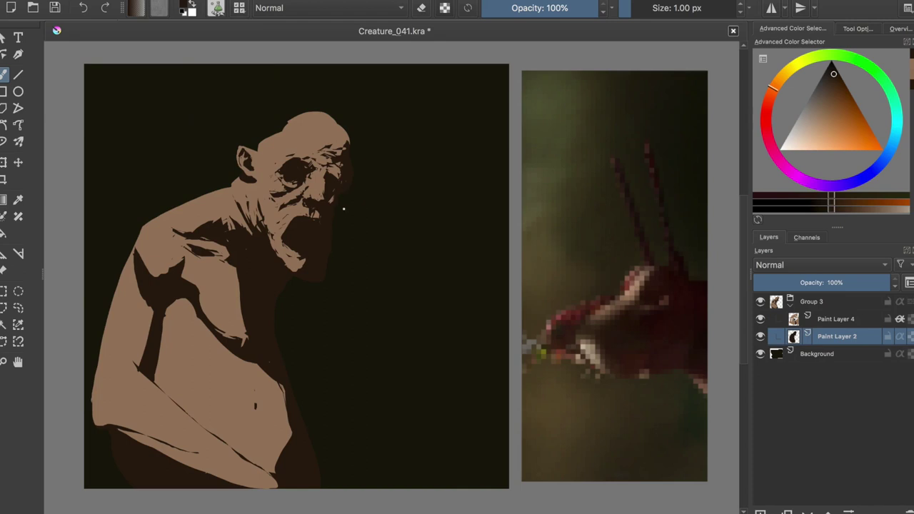
{"action": "left_click", "coordinate": [821, 319]}
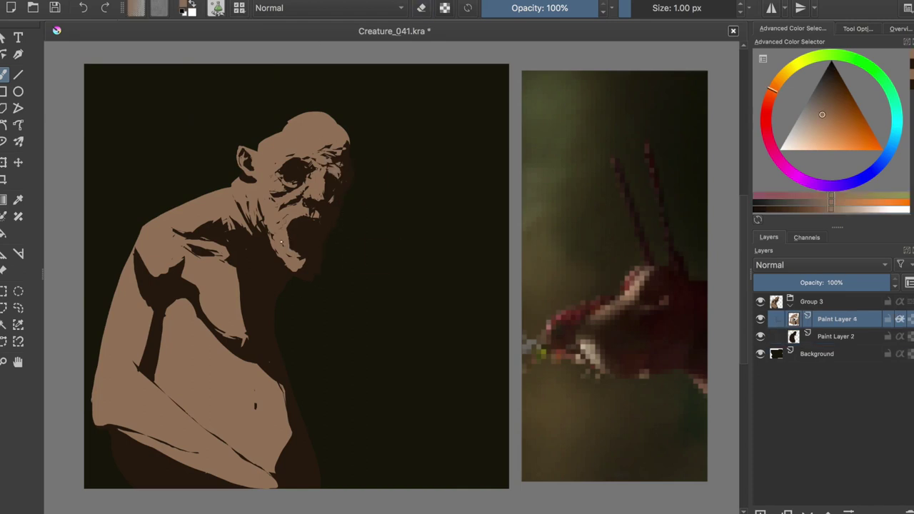
Repaint the open mouth in skin tone on Paint Layer 4 and darken the cheek beside it.
{"action": "mouse_move", "coordinate": [301, 262]}
{"action": "left_mouse_down"}
{"action": "mouse_move", "coordinate": [272, 232]}
{"action": "mouse_move", "coordinate": [304, 223]}
{"action": "left_mouse_up"}
{"action": "key", "text": "e"}
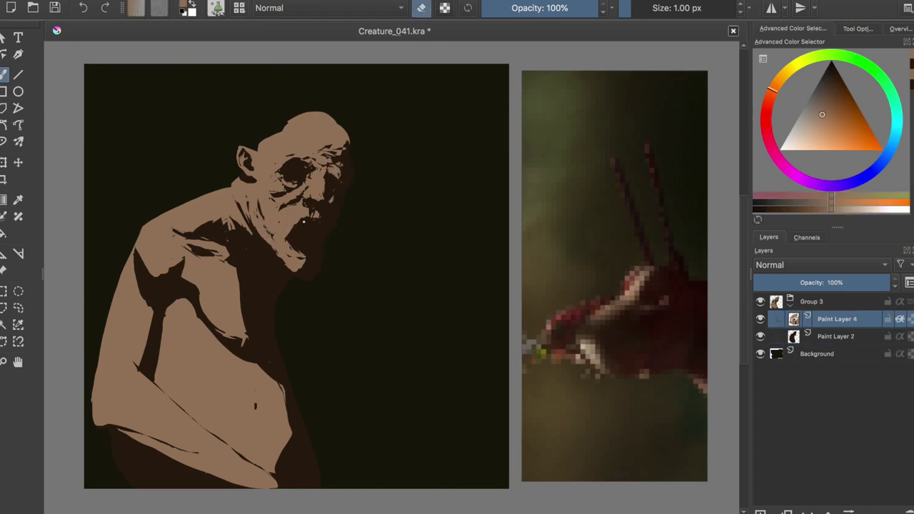
{"action": "key", "text": "m"}
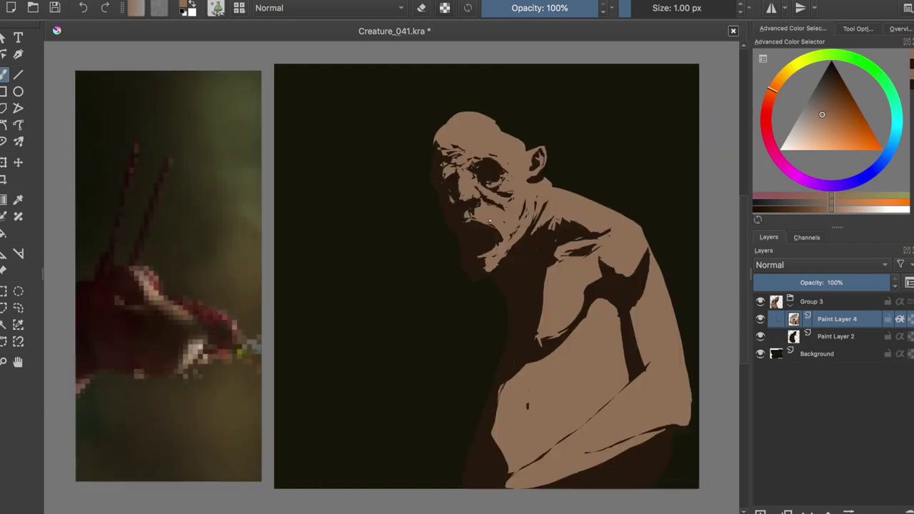
{"action": "key", "text": "e"}
{"action": "left_click", "coordinate": [502, 192], "text": "ctrl"}
{"action": "key", "text": "e"}
{"action": "left_click_drag", "start_coordinate": [502, 193], "coordinate": [513, 233]}
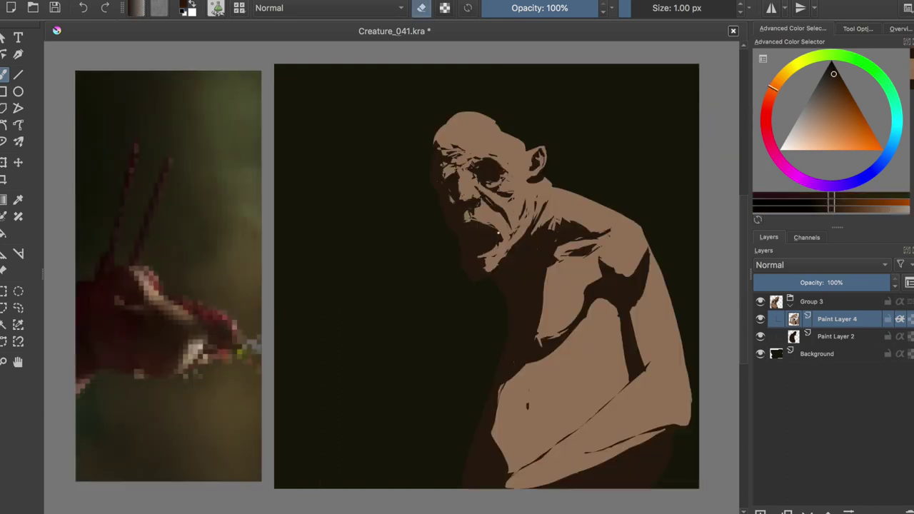
Repaint and reshape the jaw edge with skin brown and near-black strokes.
{"action": "left_click", "coordinate": [493, 240], "text": "ctrl"}
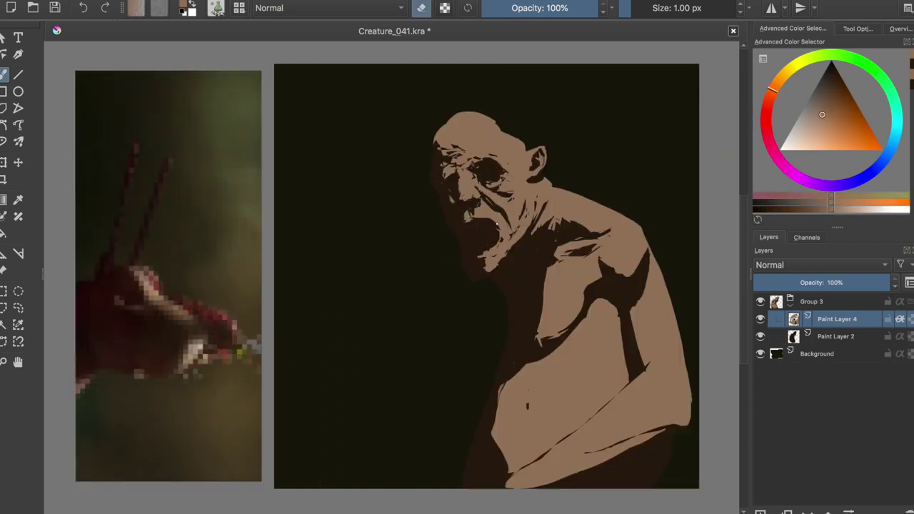
{"action": "key", "text": "e"}
{"action": "left_click_drag", "start_coordinate": [493, 249], "coordinate": [514, 266]}
{"action": "left_click_drag", "start_coordinate": [522, 229], "coordinate": [480, 263]}
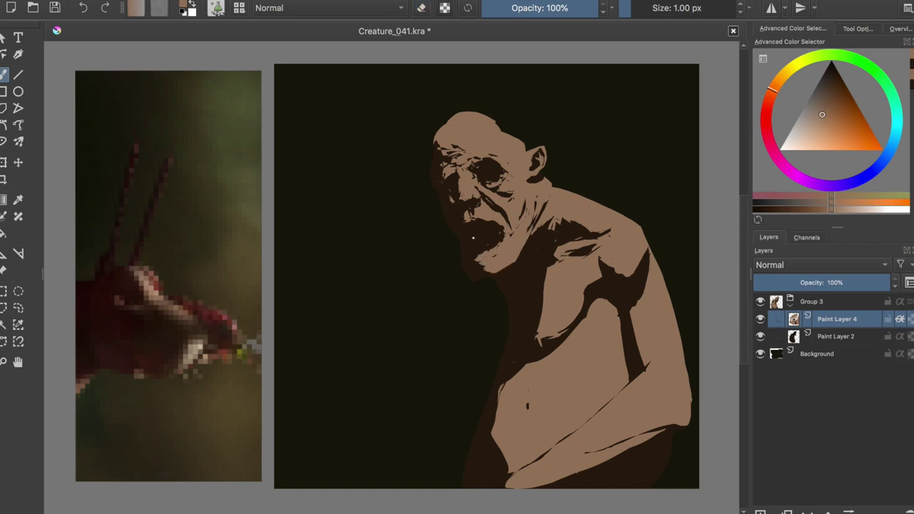
{"action": "left_click", "coordinate": [484, 269], "text": "ctrl"}
{"action": "key", "text": "e"}
{"action": "key", "text": "e"}
{"action": "left_click", "coordinate": [507, 229], "text": "ctrl"}
{"action": "key", "text": "m"}
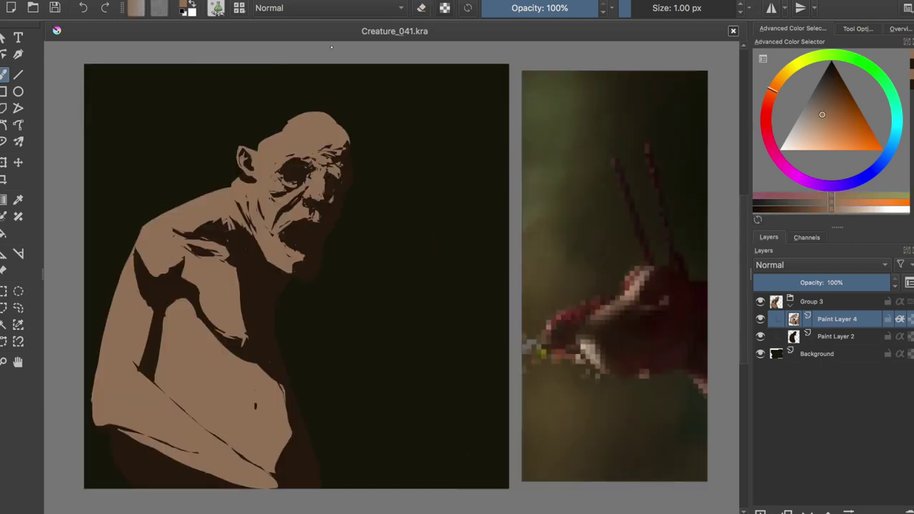
Add an empty Paint Layer 6 above Paint Layer 4, undoing an accidental duplicate.
{"action": "key", "text": "l"}
{"action": "key", "text": "l"}
{"action": "key", "text": "ctrl+j"}
{"action": "key", "text": "Insert"}
{"action": "key", "text": "ctrl+z"}
{"action": "left_click", "coordinate": [635, 321], "text": "ctrl"}
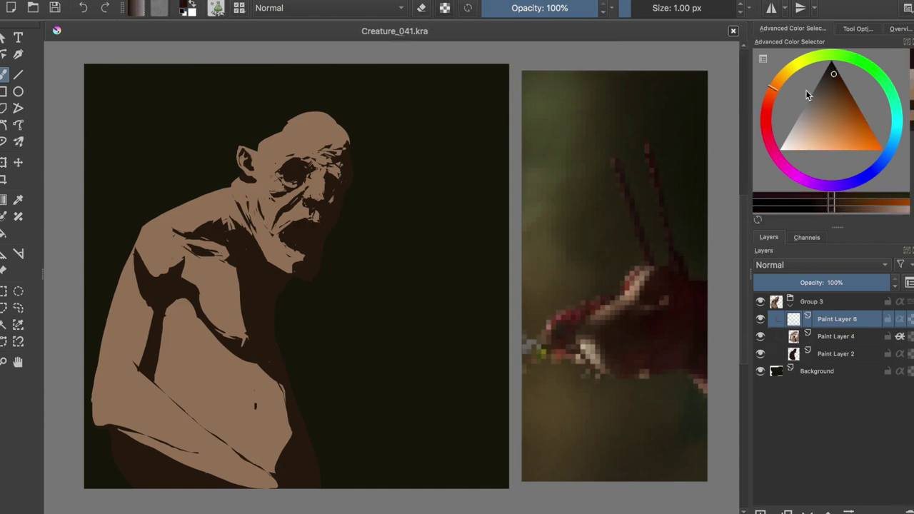
Paint a red-brown interior inside the creature's open mouth.
{"action": "left_click", "coordinate": [307, 240], "text": "ctrl"}
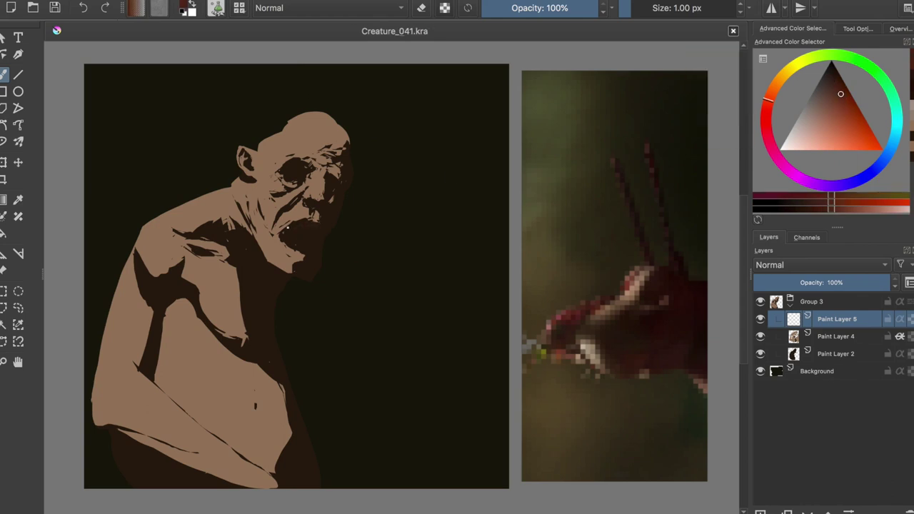
{"action": "left_click", "coordinate": [291, 229], "text": "ctrl"}
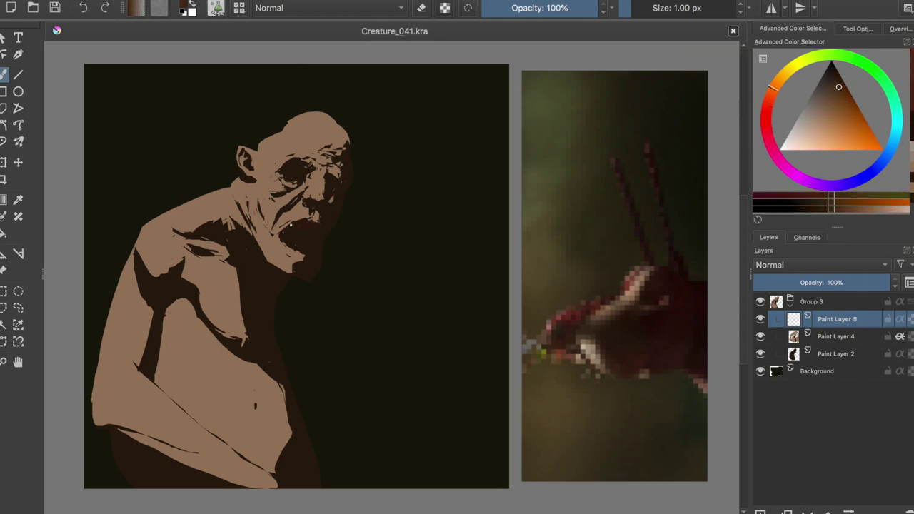
{"action": "left_click_drag", "start_coordinate": [299, 225], "coordinate": [314, 229]}
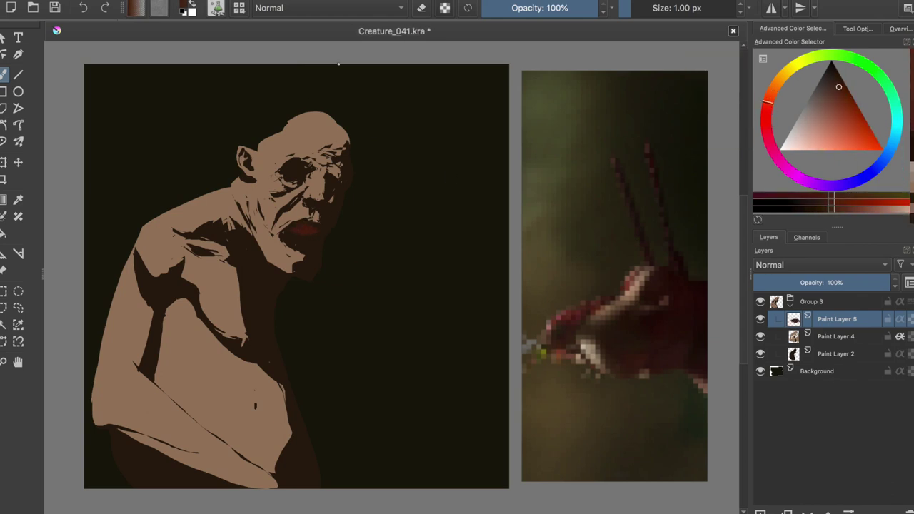
Add a new layer and brush in light tan fangs, undoing and erasing to refine them.
{"action": "key", "text": "Insert"}
{"action": "left_click", "coordinate": [299, 230], "text": "ctrl"}
{"action": "left_click_drag", "start_coordinate": [291, 226], "coordinate": [299, 235]}
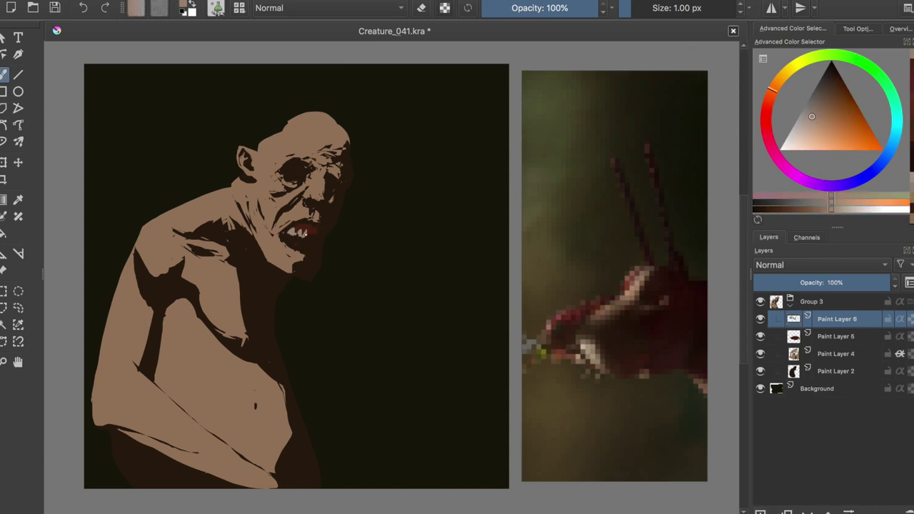
{"action": "left_click", "coordinate": [303, 230], "text": "ctrl"}
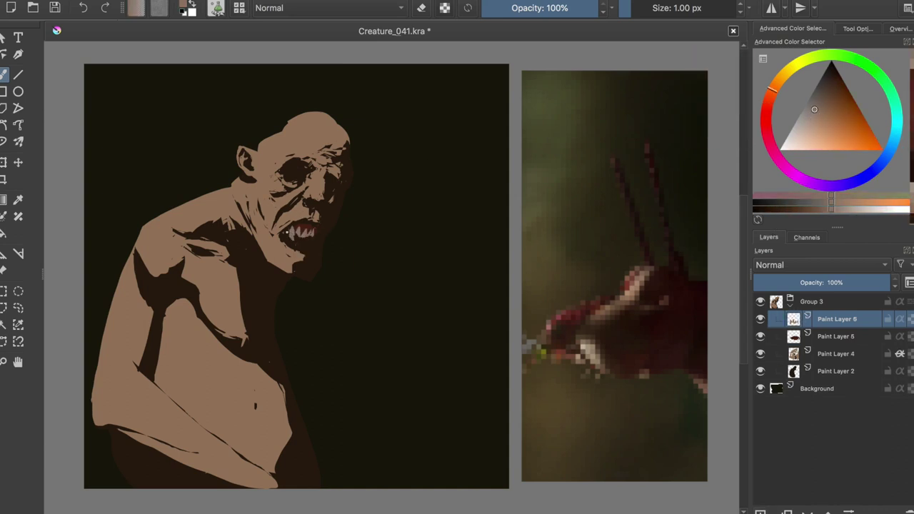
{"action": "left_click_drag", "start_coordinate": [292, 233], "coordinate": [302, 234]}
{"action": "key", "text": "ctrl+z"}
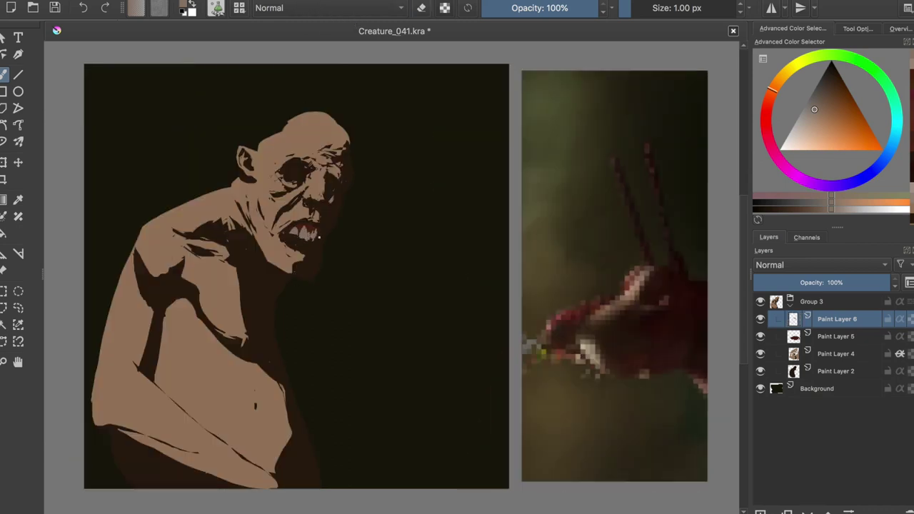
{"action": "key", "text": "e"}
{"action": "key", "text": "e"}
{"action": "left_click", "coordinate": [837, 337]}
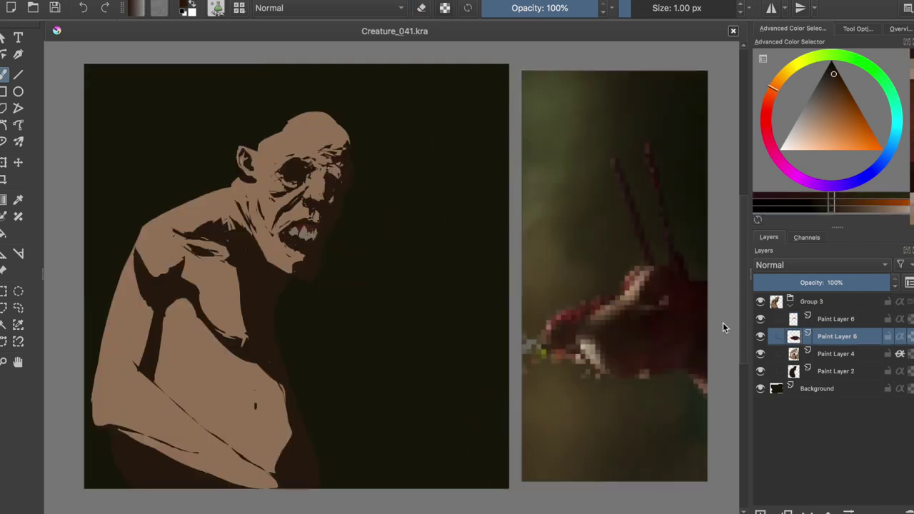
Save, then on Paint Layer 4 erase a small stray stroke near the mouth.
{"action": "key", "text": "ctrl+s"}
{"action": "left_click", "coordinate": [398, 255], "text": "ctrl"}
{"action": "key", "text": "Page_Down"}
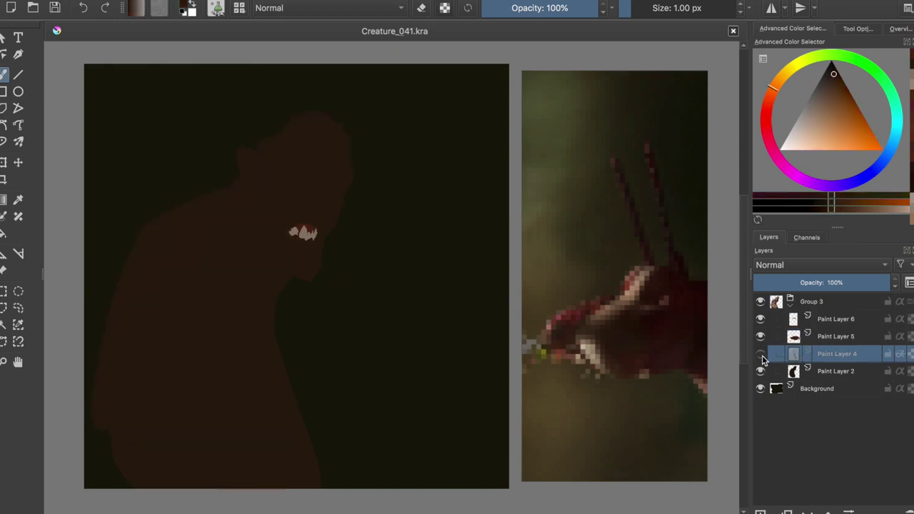
{"action": "key", "text": "e"}
{"action": "key", "text": "e"}
{"action": "left_click", "coordinate": [300, 250], "text": "ctrl"}
{"action": "key", "text": "e"}
{"action": "left_click_drag", "start_coordinate": [282, 242], "coordinate": [299, 254]}
Back on Paint Layer 4, sample mid-brown and near-black colours and toggle the eraser.
{"action": "key", "text": "e"}
On Paint Layer 2, paint mid-brown strokes around the eye.
{"action": "left_click", "coordinate": [293, 275], "text": "ctrl"}
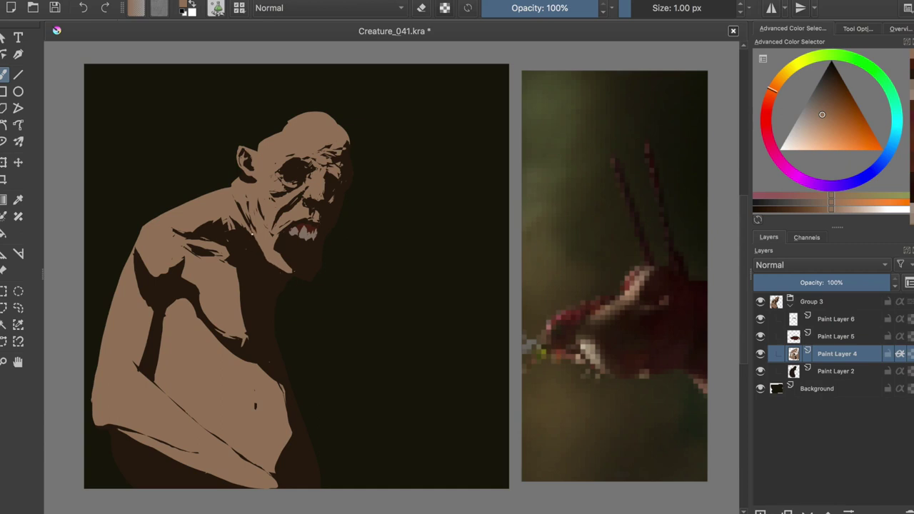
{"action": "key", "text": "Page_Down"}
{"action": "key", "text": "ctrl+s"}
{"action": "left_click", "coordinate": [290, 165], "text": "ctrl"}
{"action": "left_click_drag", "start_coordinate": [283, 163], "coordinate": [300, 171]}
{"action": "key", "text": "m"}
{"action": "key", "text": "m"}
{"action": "left_click", "coordinate": [289, 168], "text": "ctrl"}
{"action": "key", "text": "e"}
{"action": "key", "text": "e"}
{"action": "key", "text": "e"}
{"action": "key", "text": "Page_Up"}
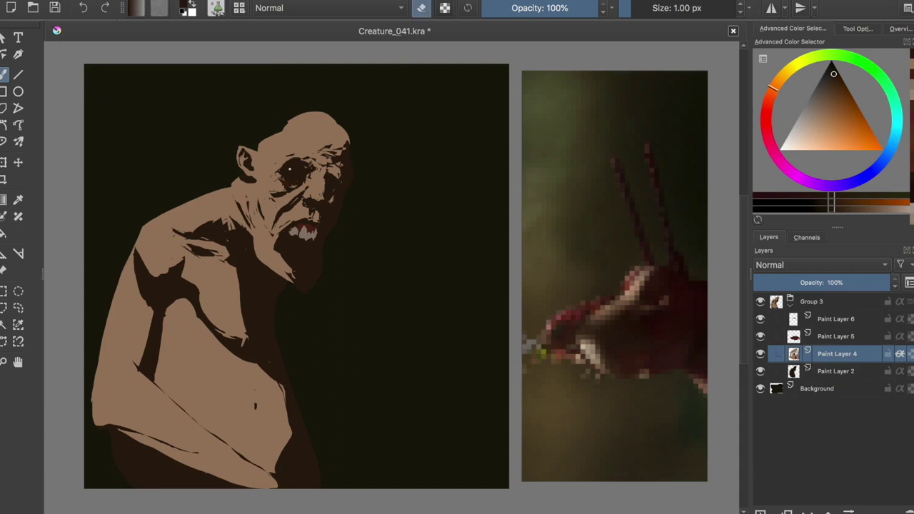
{"action": "left_click", "coordinate": [304, 173], "text": "ctrl"}
{"action": "key", "text": "e"}
{"action": "key", "text": "e"}
{"action": "key", "text": "e"}
{"action": "key", "text": "e"}
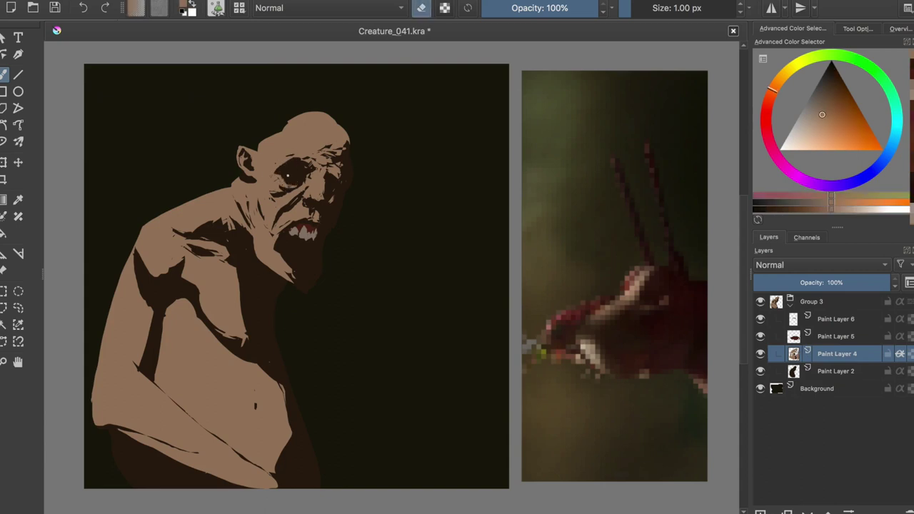
{"action": "key", "text": "e"}
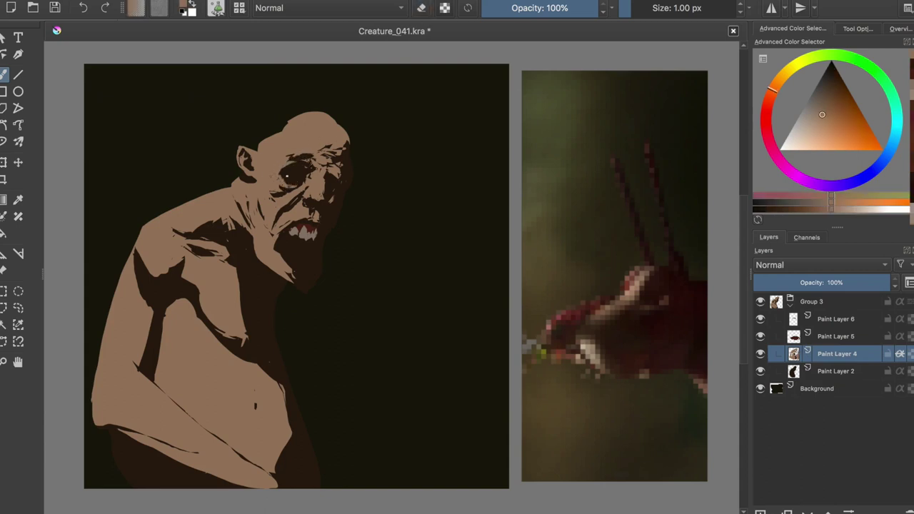
{"action": "left_click", "coordinate": [303, 165], "text": "ctrl"}
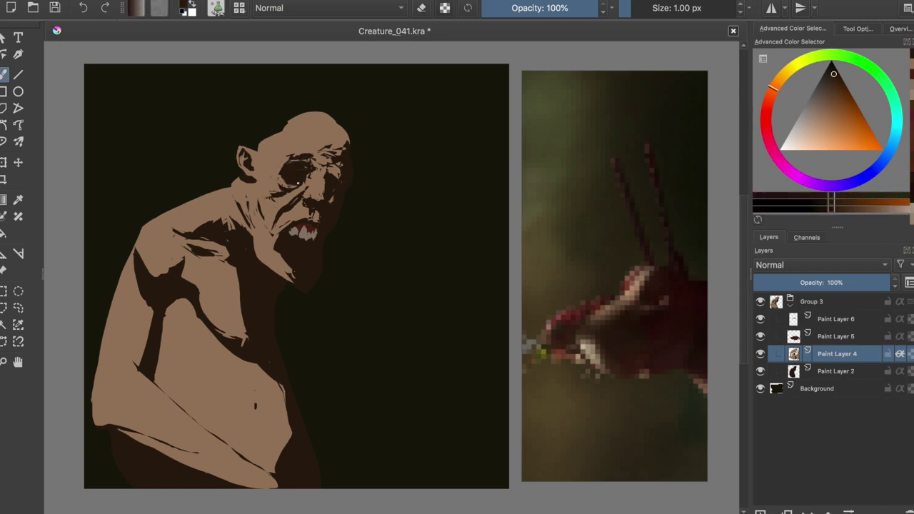
{"action": "left_click", "coordinate": [284, 192], "text": "ctrl"}
{"action": "key", "text": "e"}
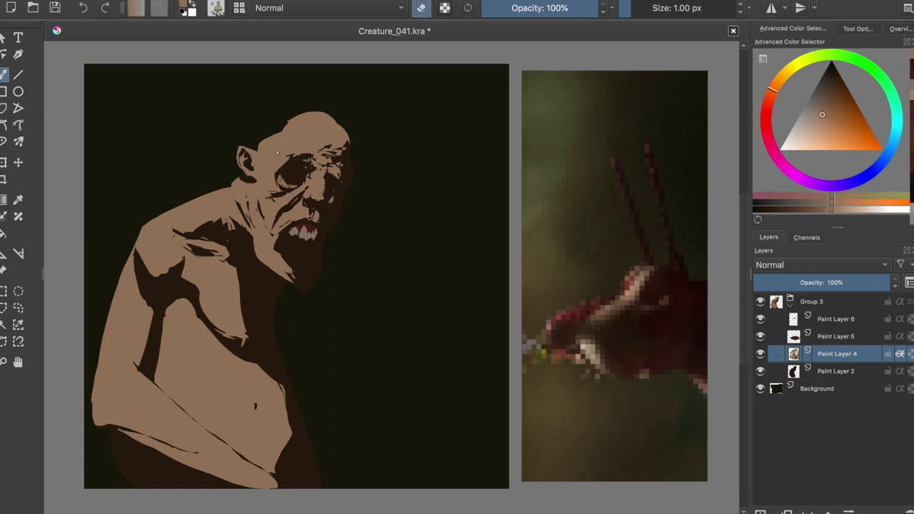
Check the mirrored view while sampling near-black and mid-brown colours from the face.
{"action": "key", "text": "m"}
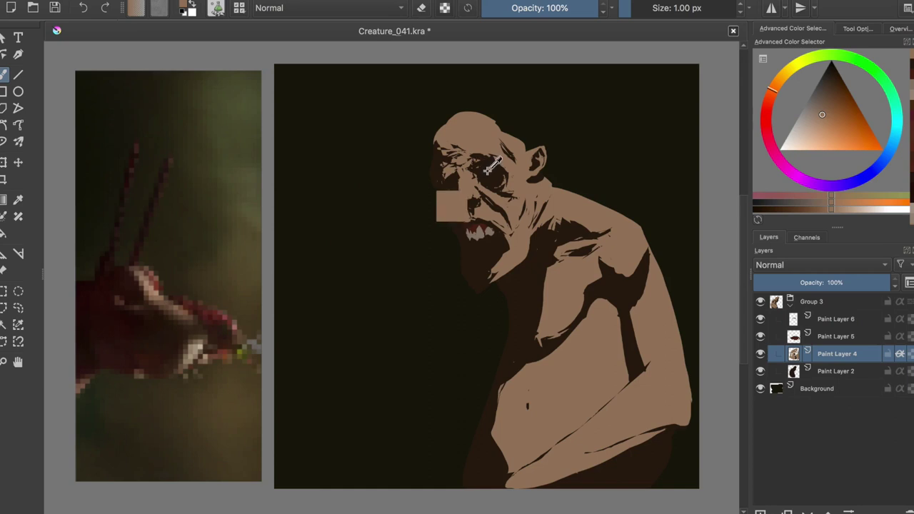
{"action": "left_click", "coordinate": [466, 164], "text": "ctrl"}
{"action": "left_click", "coordinate": [473, 162], "text": "ctrl"}
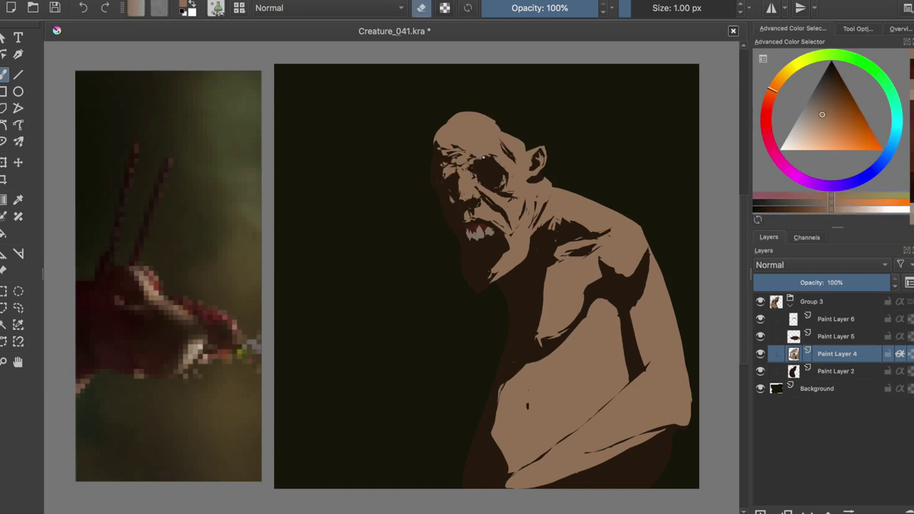
{"action": "key", "text": "e"}
{"action": "key", "text": "e"}
{"action": "key", "text": "e"}
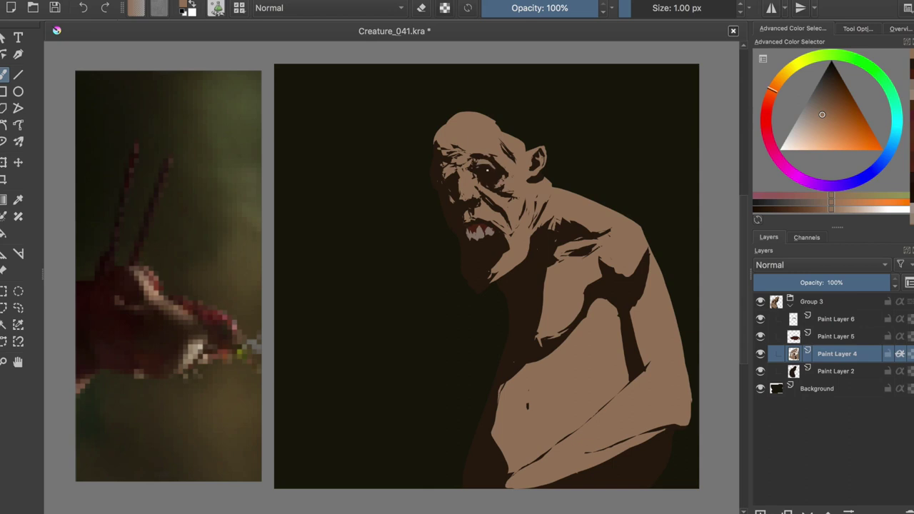
{"action": "key", "text": "m"}
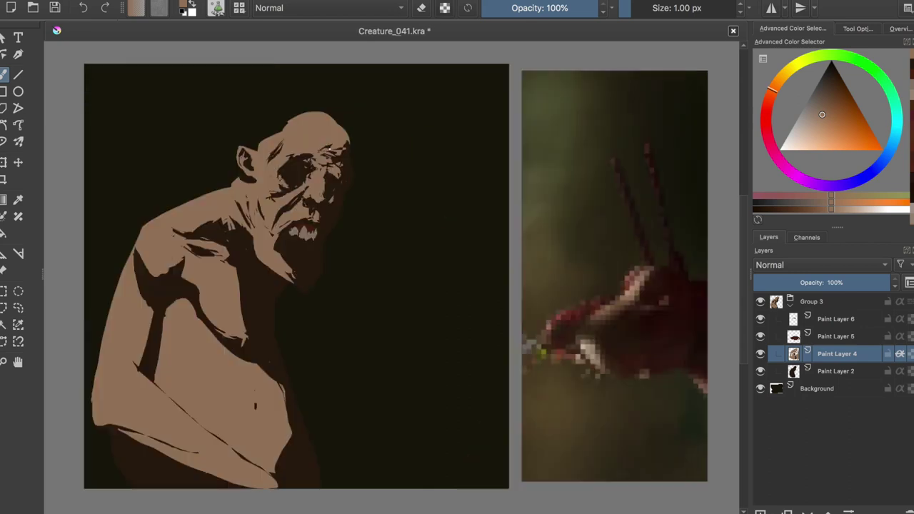
{"action": "left_click", "coordinate": [307, 272], "text": "ctrl"}
{"action": "key", "text": "e"}
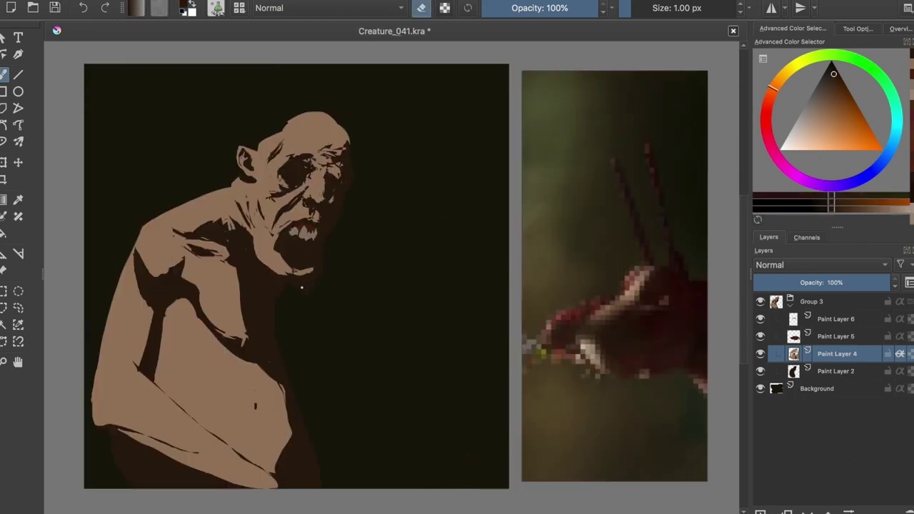
{"action": "key", "text": "e"}
{"action": "left_click", "coordinate": [294, 217], "text": "ctrl"}
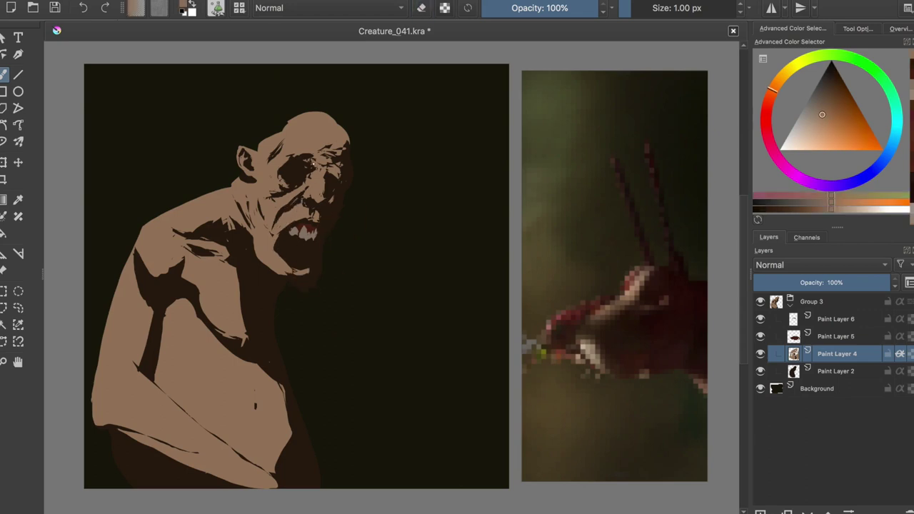
{"action": "key", "text": "m"}
Cycle through the teeth, mouth, silhouette and shadow layers, checking proportions in the mirrored view.
{"action": "left_click", "coordinate": [485, 265], "text": "ctrl"}
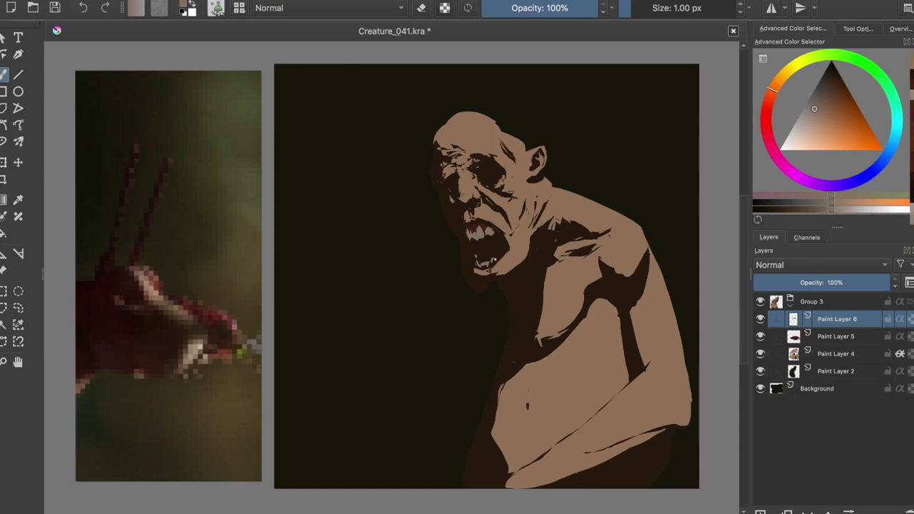
{"action": "key", "text": "m"}
{"action": "left_click", "coordinate": [288, 262], "text": "ctrl"}
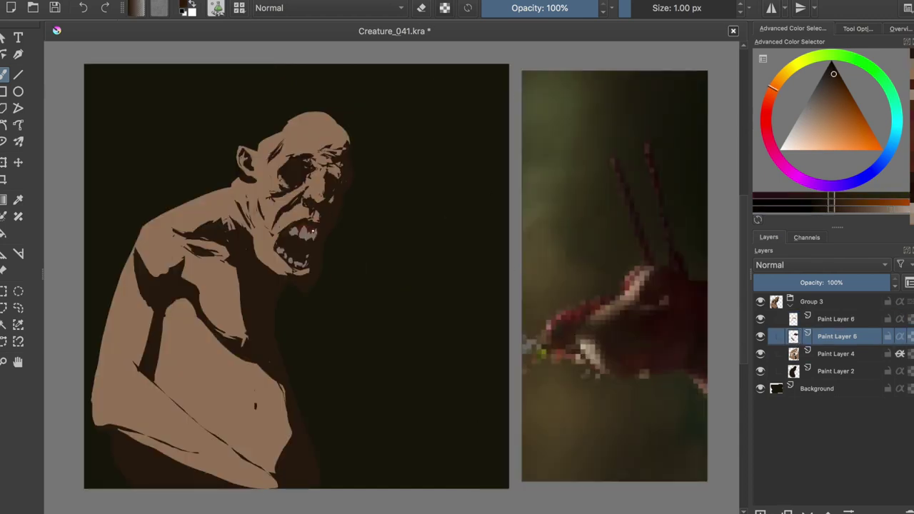
{"action": "left_click", "coordinate": [290, 262], "text": "ctrl"}
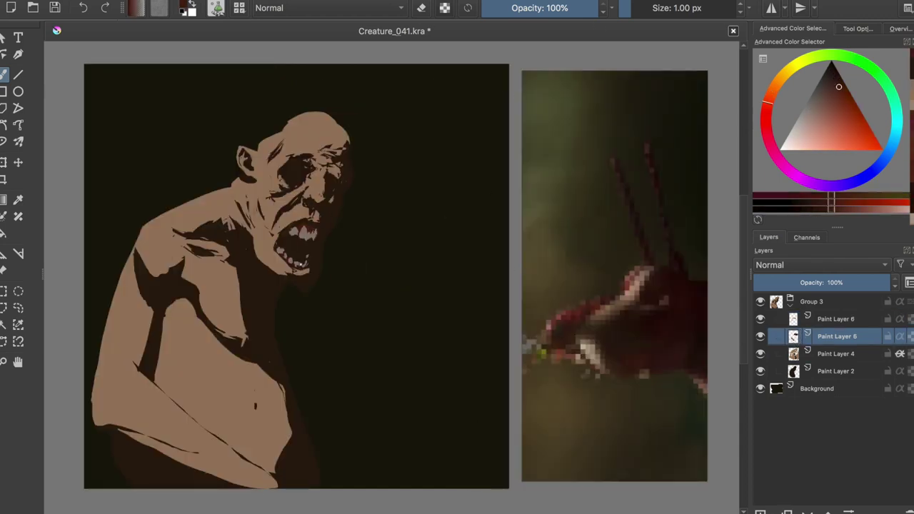
{"action": "left_click", "coordinate": [633, 174], "text": "ctrl"}
{"action": "left_click", "coordinate": [296, 303], "text": "ctrl"}
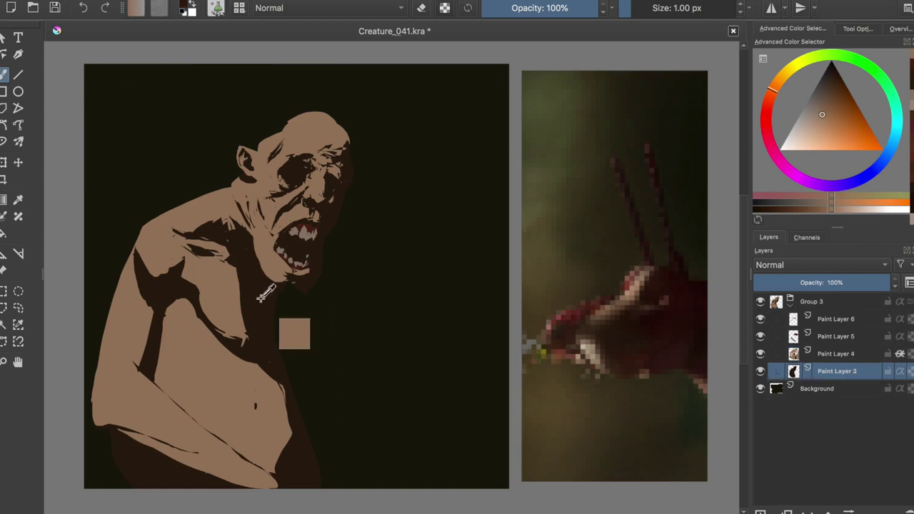
{"action": "left_click", "coordinate": [307, 270], "text": "ctrl"}
{"action": "key", "text": "e"}
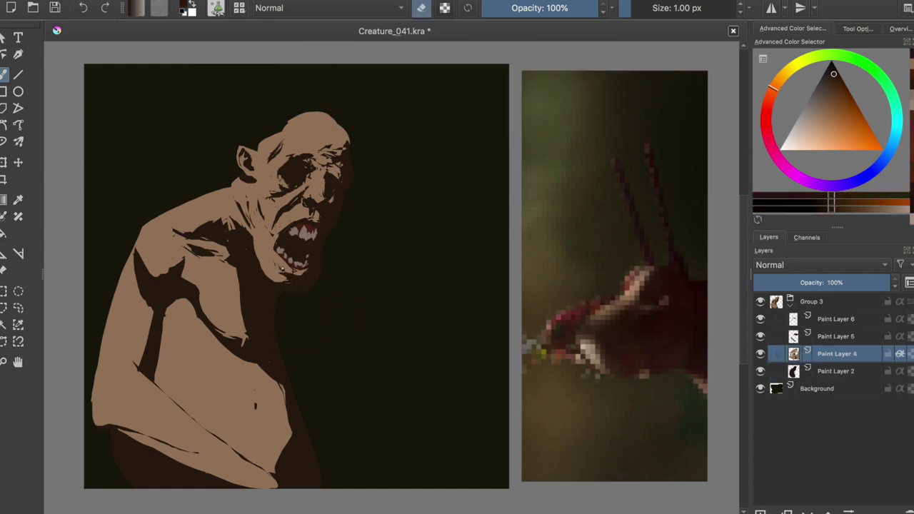
{"action": "key", "text": "m"}
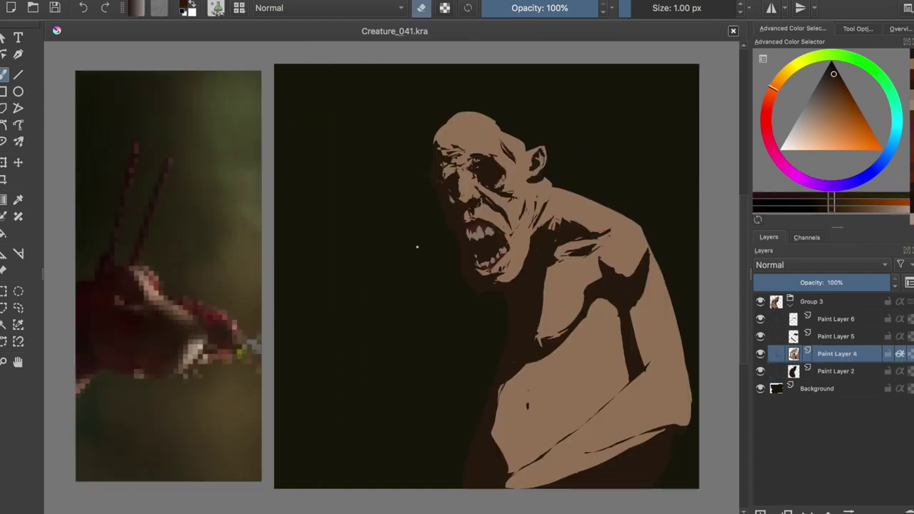
On Paint Layer 2, paint the top of the skull higher and rounder.
{"action": "left_click", "coordinate": [417, 247], "text": "ctrl"}
{"action": "key", "text": "m"}
{"action": "key", "text": "e"}
{"action": "left_click_drag", "start_coordinate": [305, 113], "coordinate": [338, 116]}
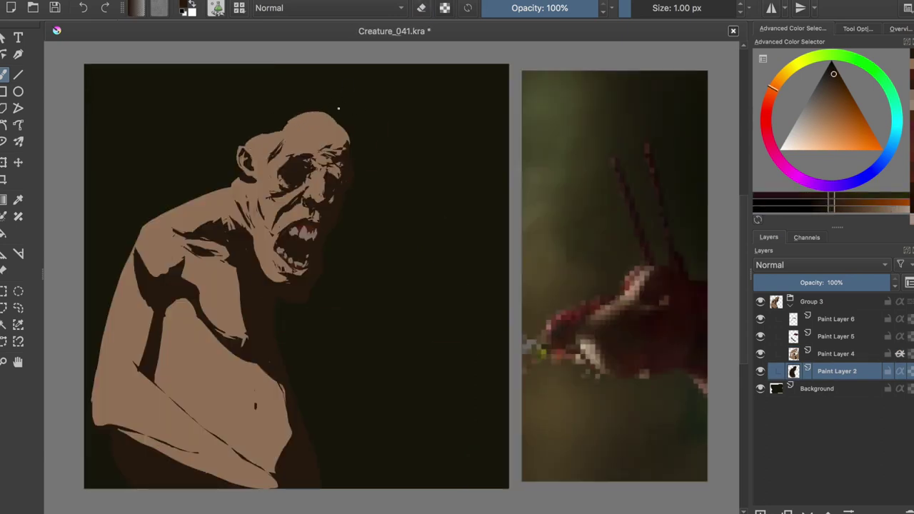
On Paint Layer 4, sample near-black and skin-brown colours and save.
{"action": "left_click", "coordinate": [252, 180], "text": "ctrl"}
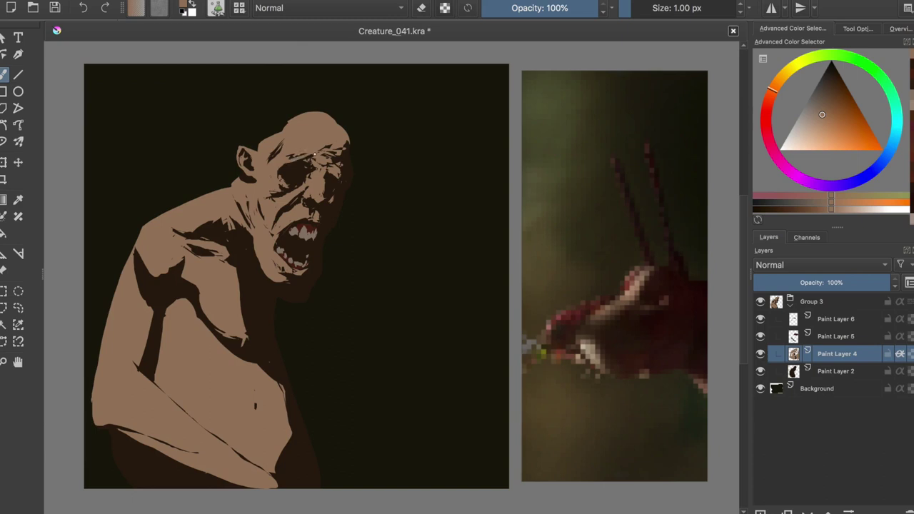
{"action": "left_click", "coordinate": [300, 166], "text": "ctrl"}
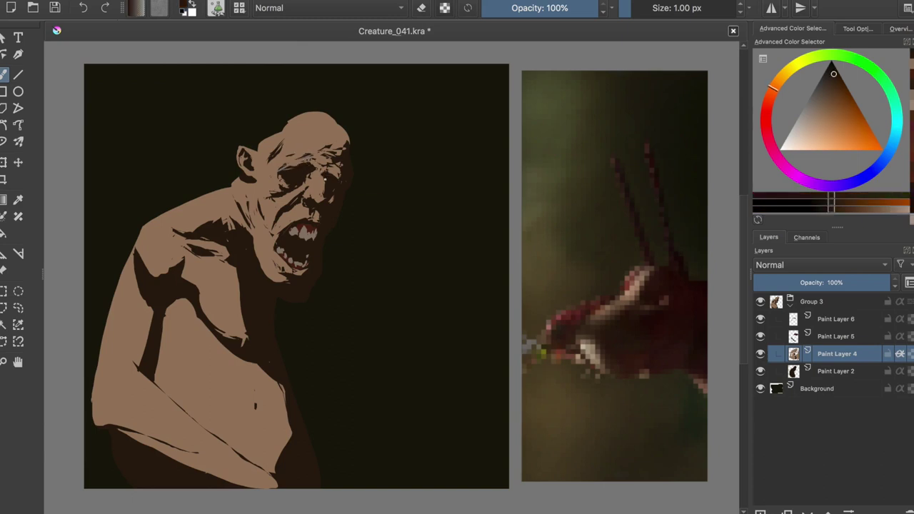
{"action": "key", "text": "m"}
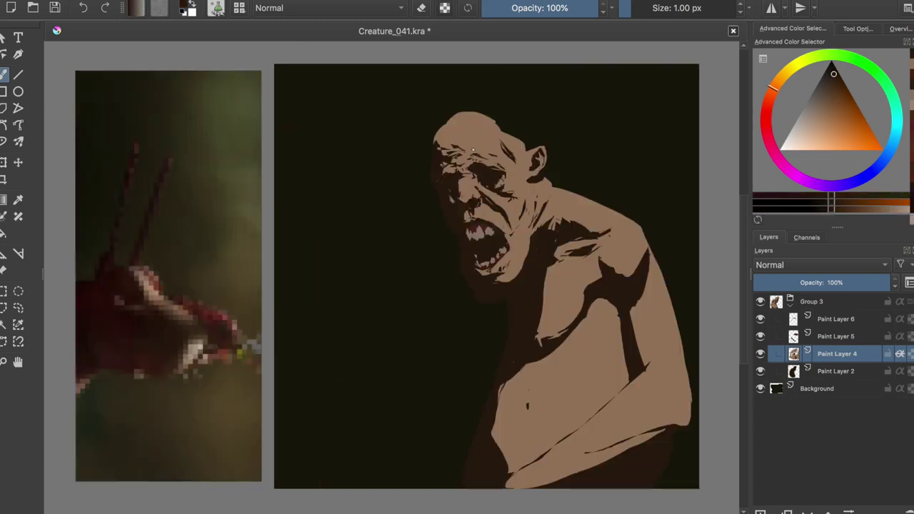
{"action": "key", "text": "ctrl+s"}
{"action": "left_click", "coordinate": [500, 177], "text": "ctrl"}
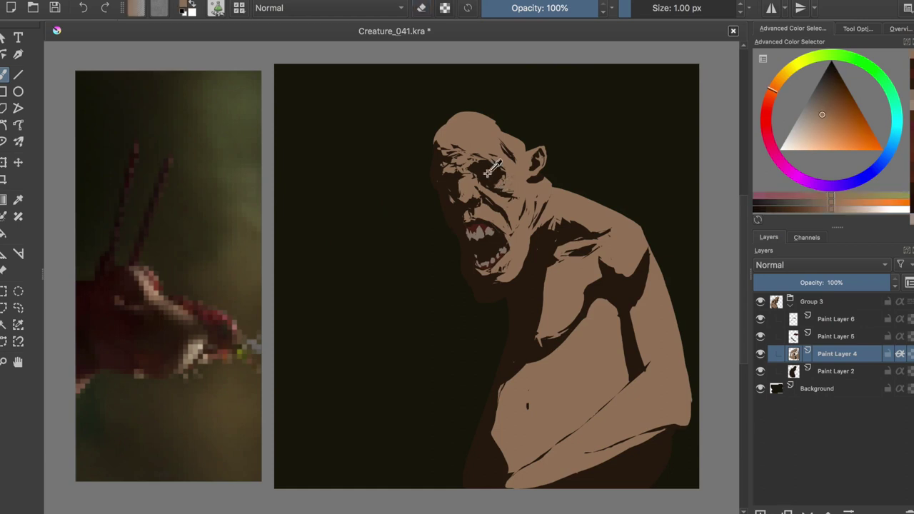
{"action": "key", "text": "m"}
{"action": "key", "text": "e"}
Erase small dark strokes on the face and near the chin, save, and dab the eye highlight.
{"action": "mouse_move", "coordinate": [272, 222]}
{"action": "left_mouse_down"}
{"action": "mouse_move", "coordinate": [267, 279]}
{"action": "mouse_move", "coordinate": [261, 267]}
{"action": "left_mouse_up"}
{"action": "left_click_drag", "start_coordinate": [262, 201], "coordinate": [263, 272]}
{"action": "key", "text": "ctrl+s"}
{"action": "key", "text": "m"}
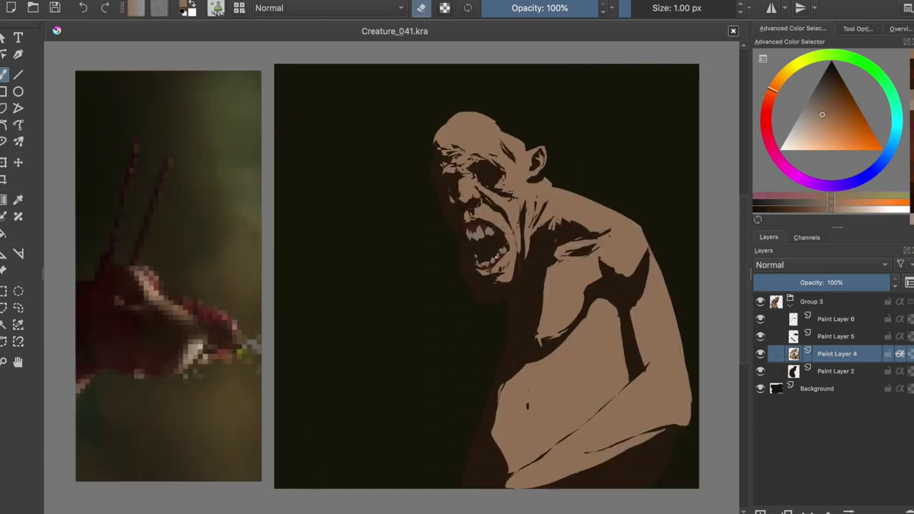
{"action": "left_click", "coordinate": [489, 175]}
Add a small near-black shadow stroke near the shoulder and save.
{"action": "key", "text": "ctrl+s"}
{"action": "key", "text": "m"}
{"action": "key", "text": "e"}
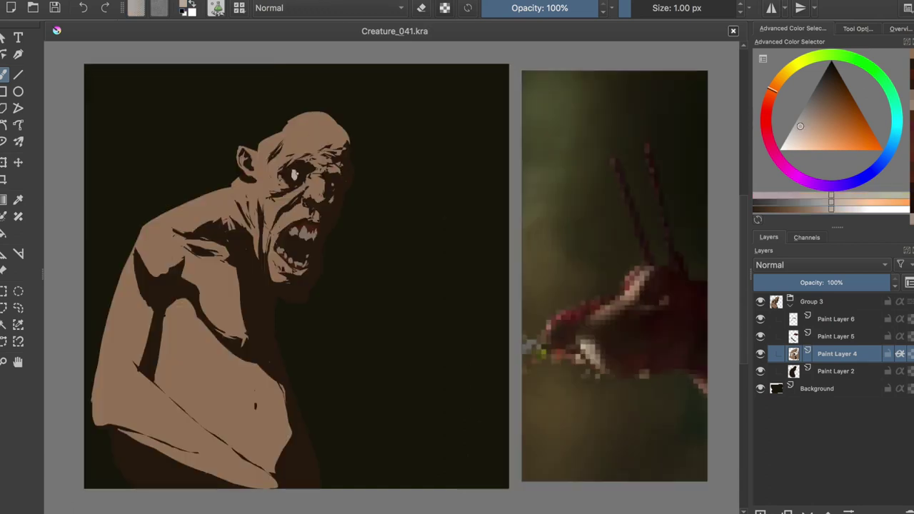
{"action": "left_click", "coordinate": [336, 204], "text": "ctrl"}
{"action": "left_click_drag", "start_coordinate": [246, 224], "coordinate": [249, 233]}
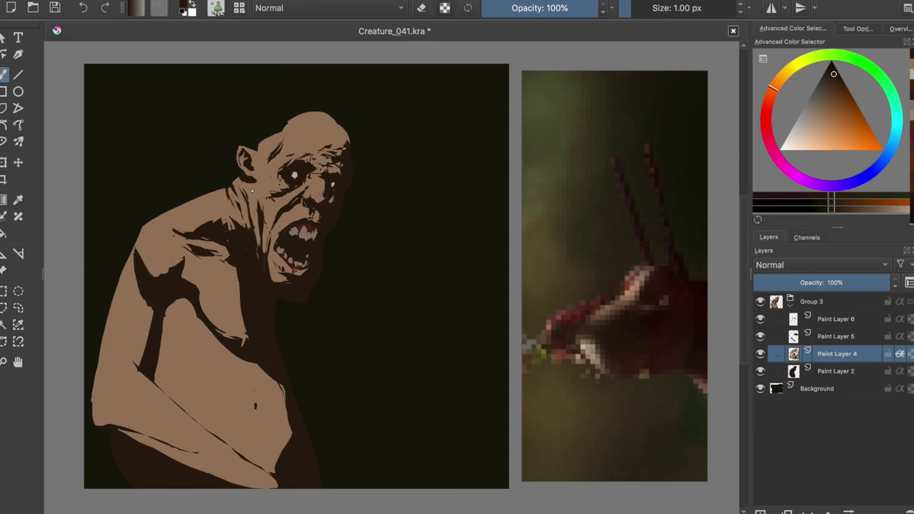
{"action": "key", "text": "m"}
{"action": "key", "text": "ctrl+s"}
On Paint Layer 4, paint dark shadow strokes down the left arm.
{"action": "left_click", "coordinate": [795, 371]}
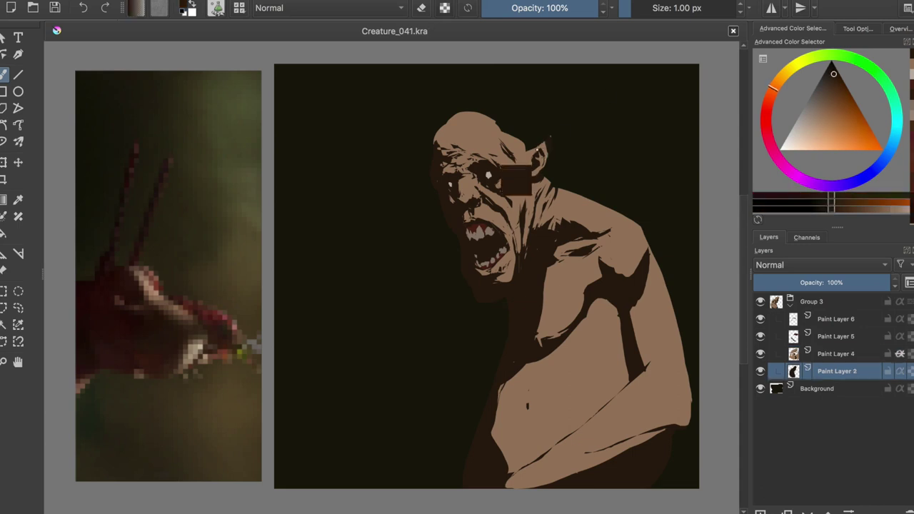
{"action": "key", "text": "ctrl+s"}
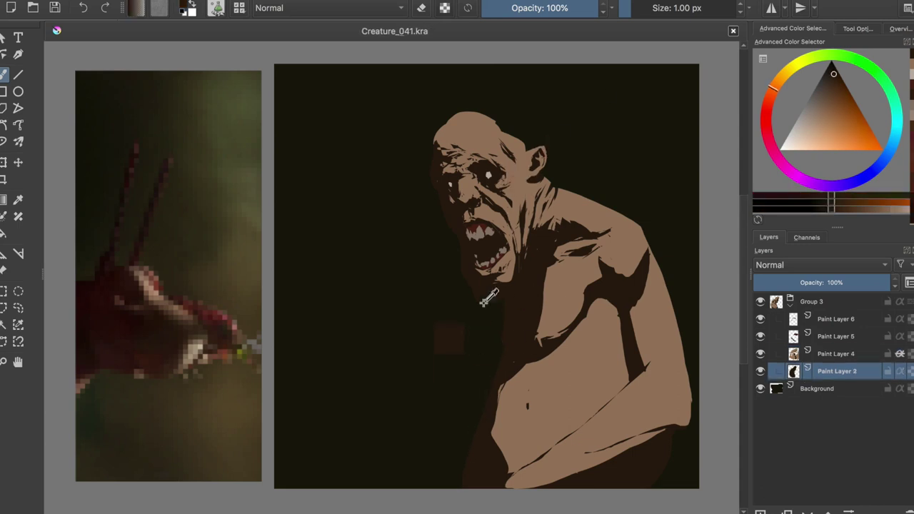
{"action": "key", "text": "m"}
{"action": "key", "text": "Page_Up"}
{"action": "mouse_move", "coordinate": [270, 366]}
{"action": "left_mouse_down"}
{"action": "mouse_move", "coordinate": [259, 381]}
{"action": "mouse_move", "coordinate": [258, 483]}
{"action": "left_mouse_up"}
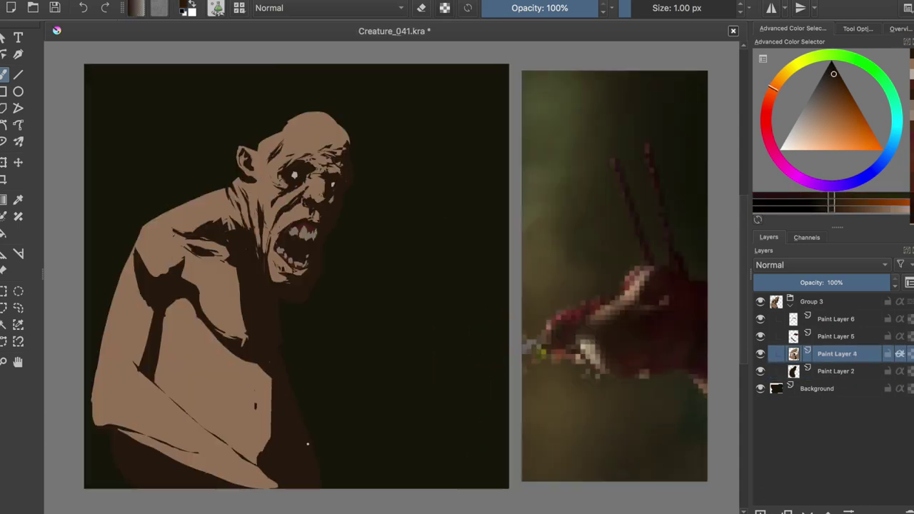
{"action": "key", "text": "Page_Down"}
Extend the ear into a long pointed tip and add a tiny dark mark near it.
{"action": "key", "text": "e"}
{"action": "key", "text": "e"}
{"action": "key", "text": "m"}
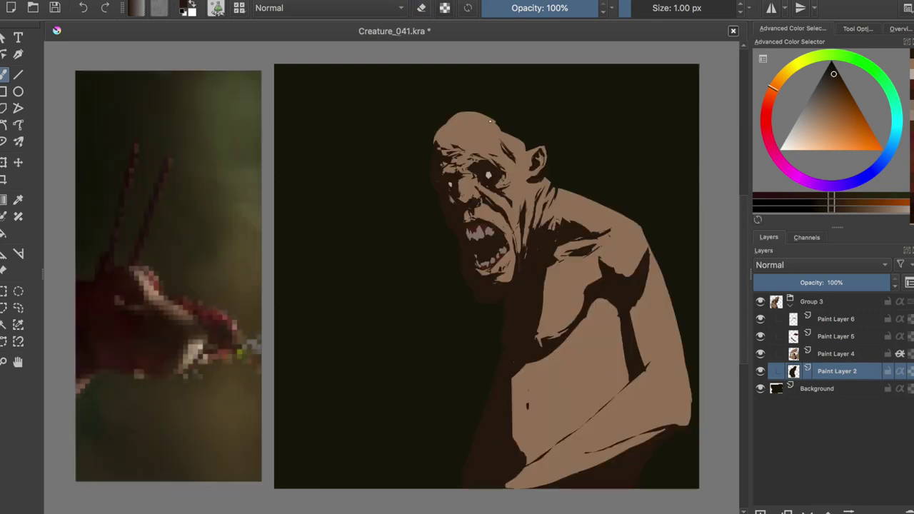
{"action": "left_click_drag", "start_coordinate": [551, 147], "coordinate": [560, 140]}
{"action": "key", "text": "Page_Up"}
{"action": "left_click", "coordinate": [556, 138], "text": "ctrl"}
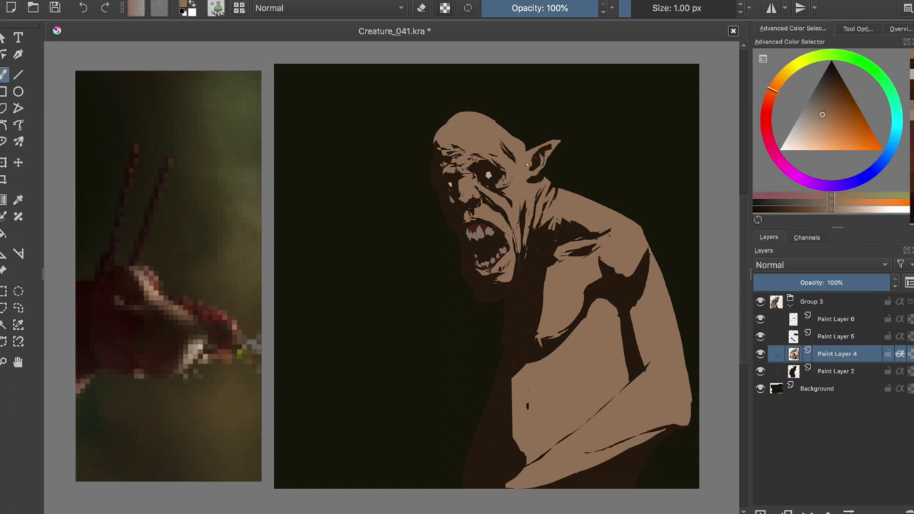
{"action": "key", "text": "m"}
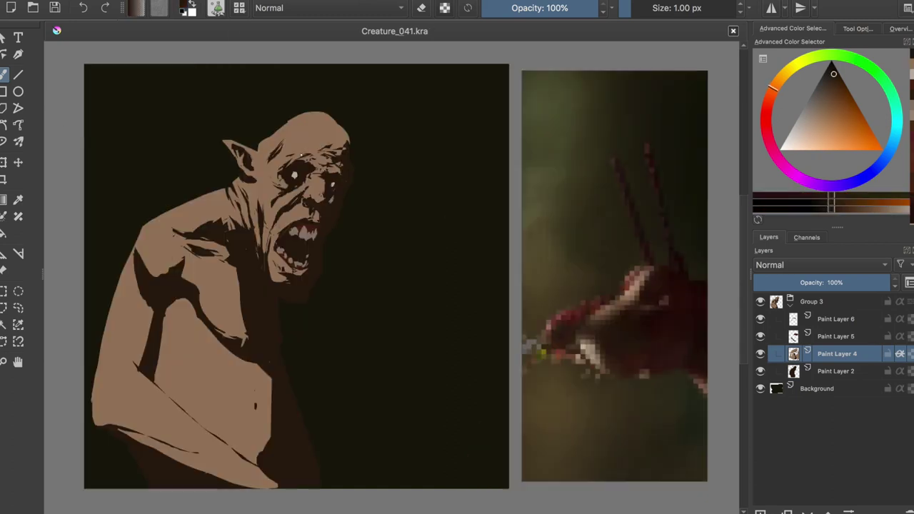
{"action": "key", "text": "ctrl+s"}
{"action": "left_click", "coordinate": [261, 152]}
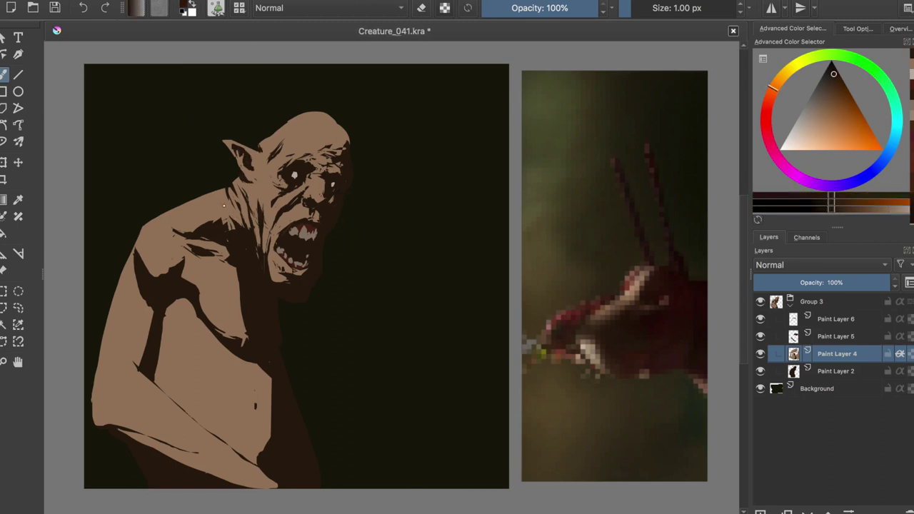
On Paint Layer 2, touch up the silhouette beside the face, then add a new layer above Paint Layer 6.
{"action": "key", "text": "Page_Down"}
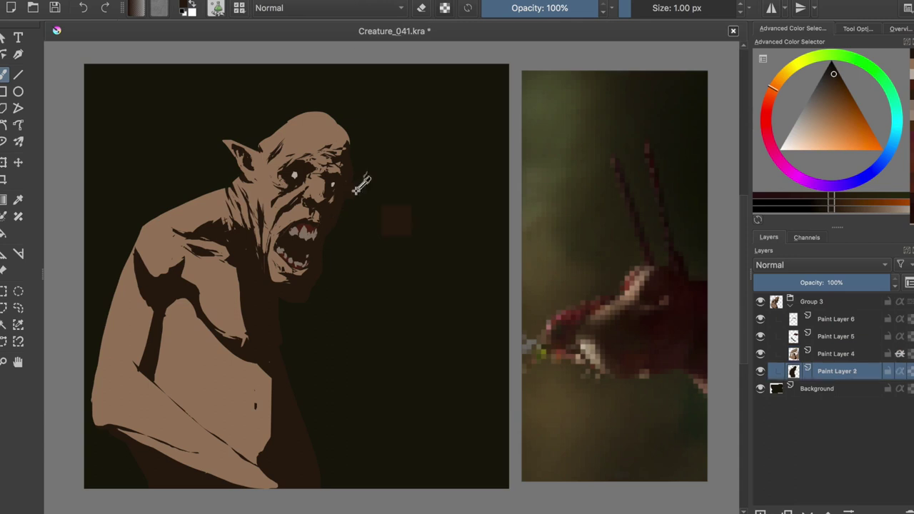
{"action": "key", "text": "ctrl+s"}
{"action": "key", "text": "m"}
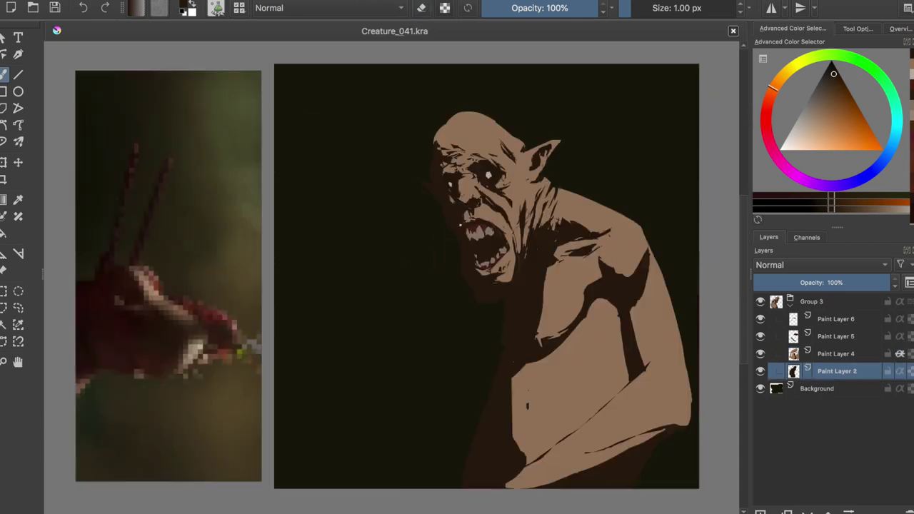
{"action": "left_click_drag", "start_coordinate": [459, 226], "coordinate": [471, 283]}
{"action": "key", "text": "m"}
{"action": "key", "text": "Insert"}
Name the new layer 'Rim', enable Inherit Alpha, and paint a pale rim along the forehead.
{"action": "type", "text": "Rim"}
{"action": "key", "text": "Return"}
{"action": "left_click", "coordinate": [622, 389], "text": "ctrl"}
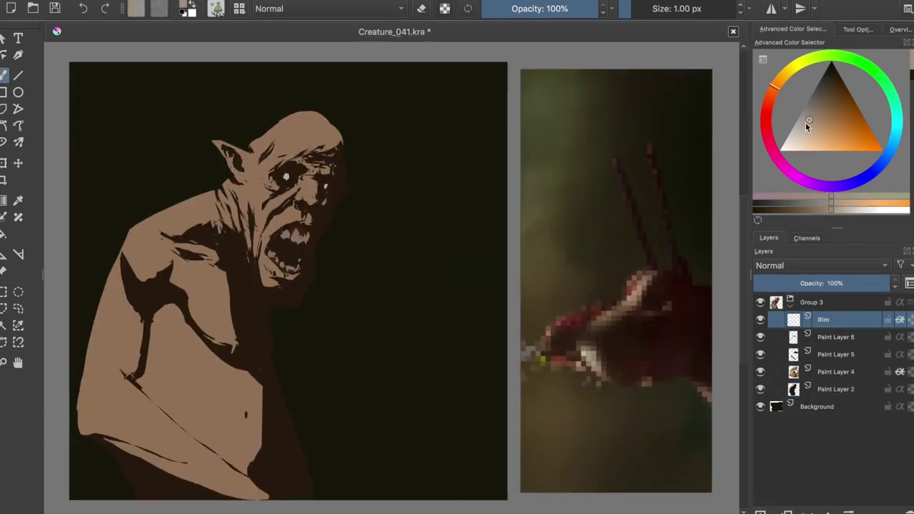
{"action": "key", "text": "l"}
{"action": "key", "text": "l"}
{"action": "left_click_drag", "start_coordinate": [341, 145], "coordinate": [345, 180]}
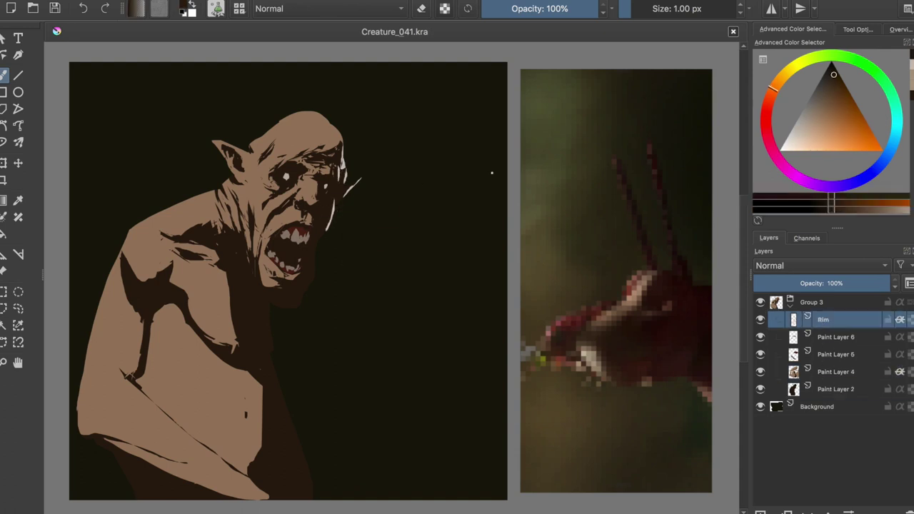
{"action": "left_click", "coordinate": [357, 188], "text": "ctrl"}
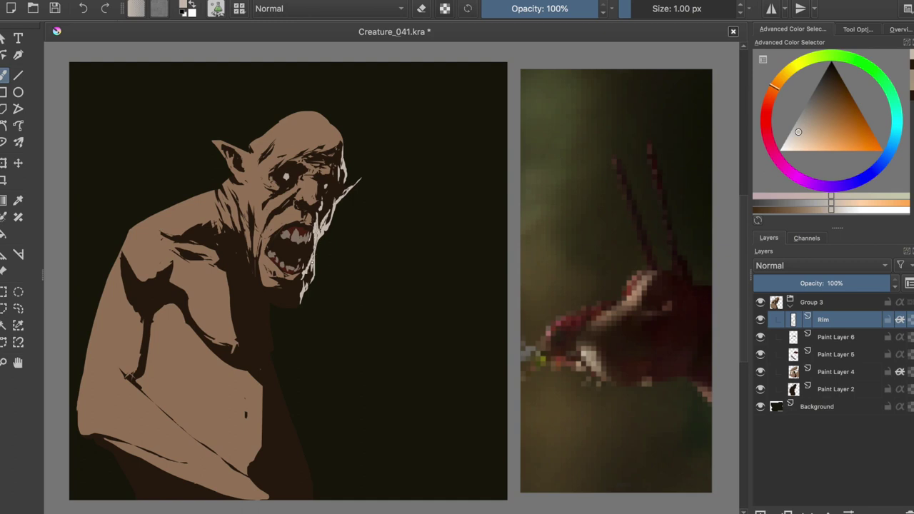
Paint a pale rim-light stroke down the edge of the body.
{"action": "key", "text": "e"}
{"action": "key", "text": "m"}
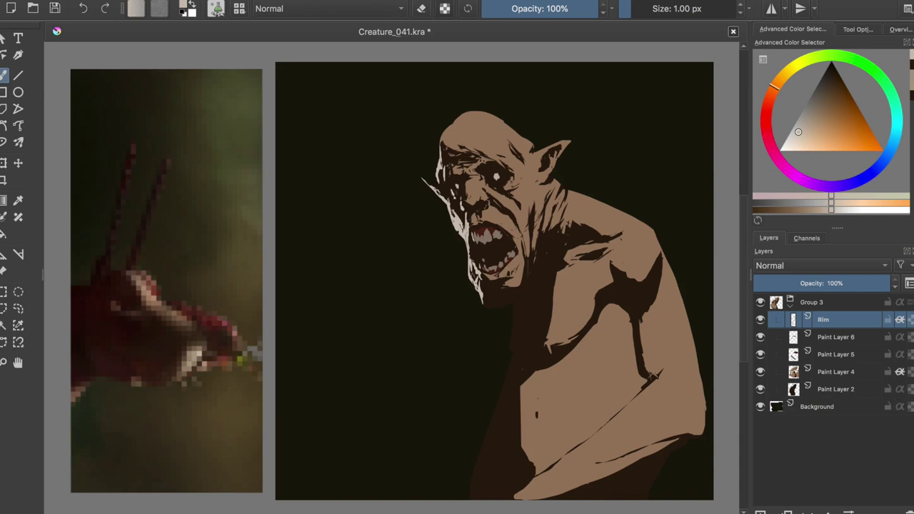
{"action": "key", "text": "e"}
{"action": "key", "text": "e"}
{"action": "key", "text": "m"}
{"action": "mouse_move", "coordinate": [275, 303]}
{"action": "left_mouse_down"}
{"action": "mouse_move", "coordinate": [280, 378]}
{"action": "mouse_move", "coordinate": [313, 498]}
{"action": "left_mouse_up"}
{"action": "key", "text": "e"}
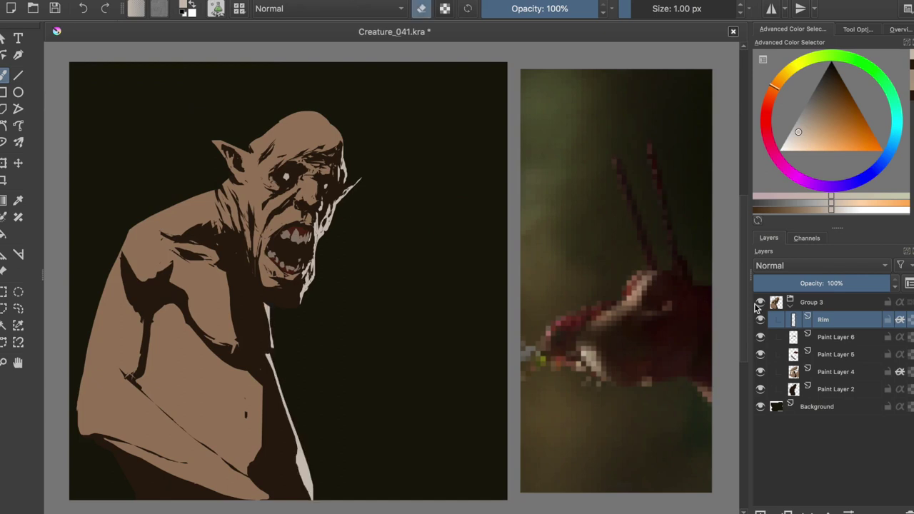
On the Rim layer, paint a pale rim stroke at the collar and save.
{"action": "left_click", "coordinate": [835, 389]}
{"action": "key", "text": "m"}
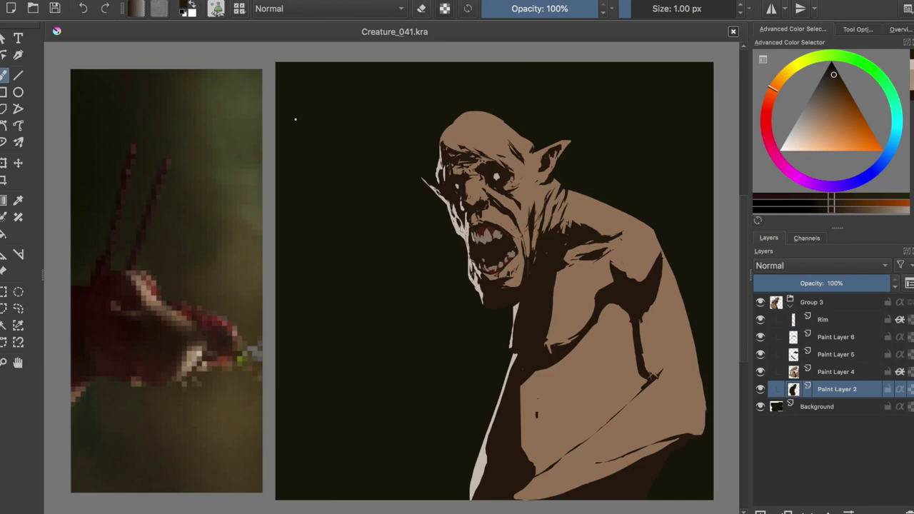
{"action": "left_click", "coordinate": [823, 319]}
{"action": "left_click_drag", "start_coordinate": [530, 353], "coordinate": [531, 293]}
{"action": "key", "text": "e"}
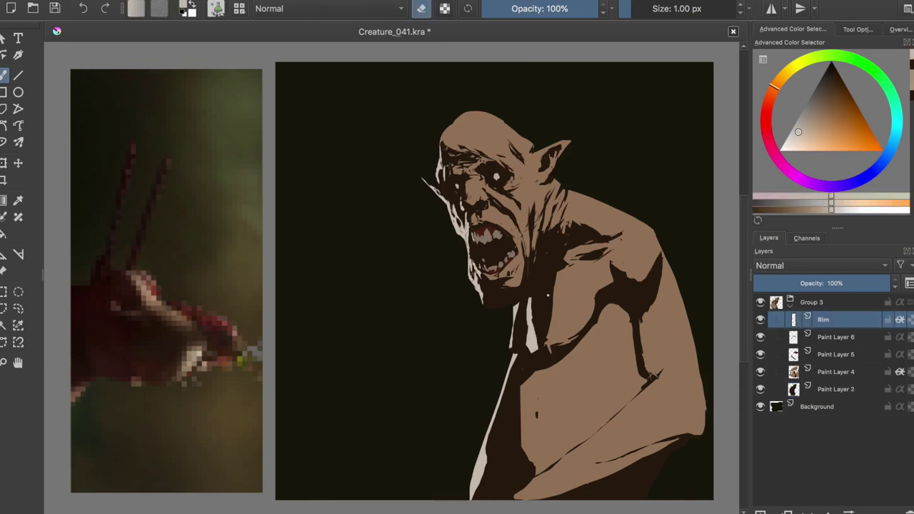
{"action": "key", "text": "m"}
{"action": "key", "text": "ctrl+s"}
Erase and refine the pale collar shape, undoing a stray eraser mark on the face, and save.
{"action": "scroll", "coordinate": [328, 225], "scroll_direction": "up", "scroll_amount": 2}
{"action": "left_click", "coordinate": [282, 254]}
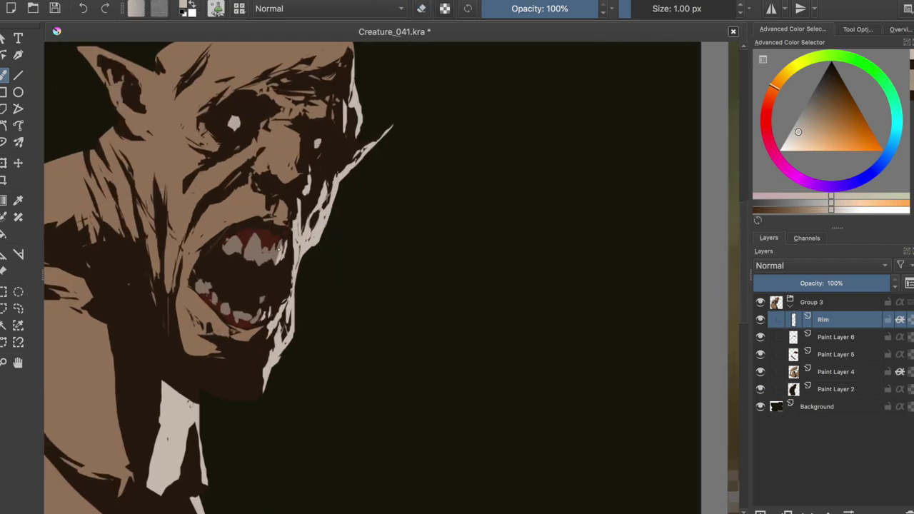
{"action": "key", "text": "ctrl+z"}
{"action": "scroll", "coordinate": [266, 294], "scroll_direction": "down", "scroll_amount": 2}
{"action": "scroll", "coordinate": [266, 294], "scroll_direction": "up", "scroll_amount": 2}
{"action": "scroll", "coordinate": [255, 224], "scroll_direction": "down", "scroll_amount": 2}
{"action": "left_click_drag", "start_coordinate": [268, 304], "coordinate": [262, 326]}
{"action": "key", "text": "e"}
{"action": "key", "text": "e"}
{"action": "left_click_drag", "start_coordinate": [250, 277], "coordinate": [255, 306]}
{"action": "key", "text": "e"}
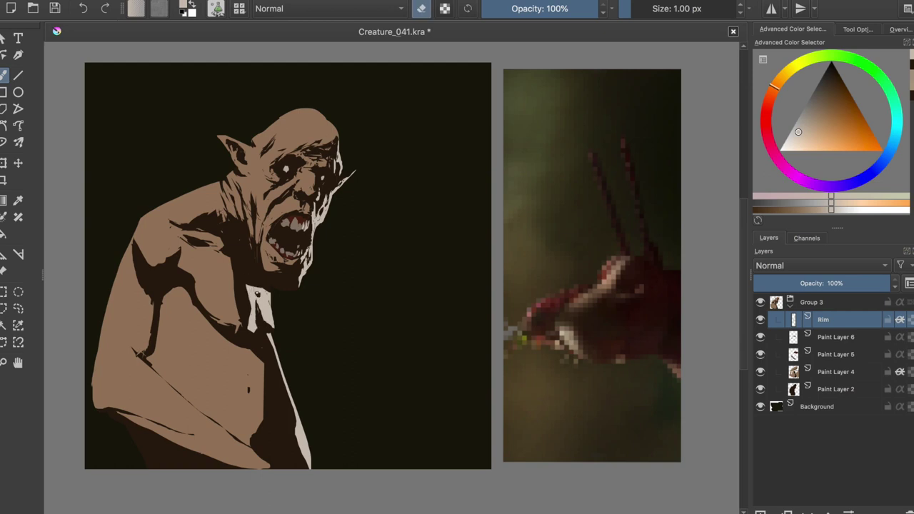
{"action": "key", "text": "m"}
{"action": "key", "text": "ctrl+s"}
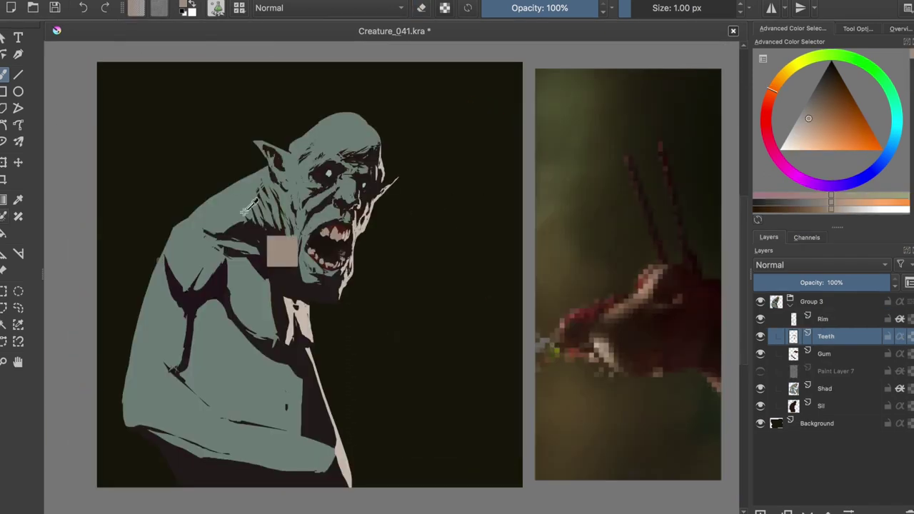
Add a new layer above the Shad layer and reset the painting colour to black.
{"action": "left_click", "coordinate": [786, 372]}
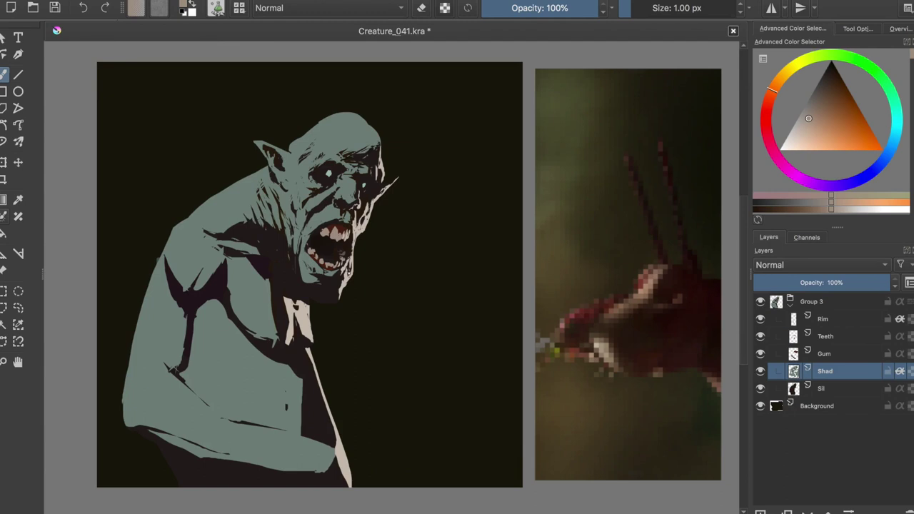
{"action": "key", "text": "Insert"}
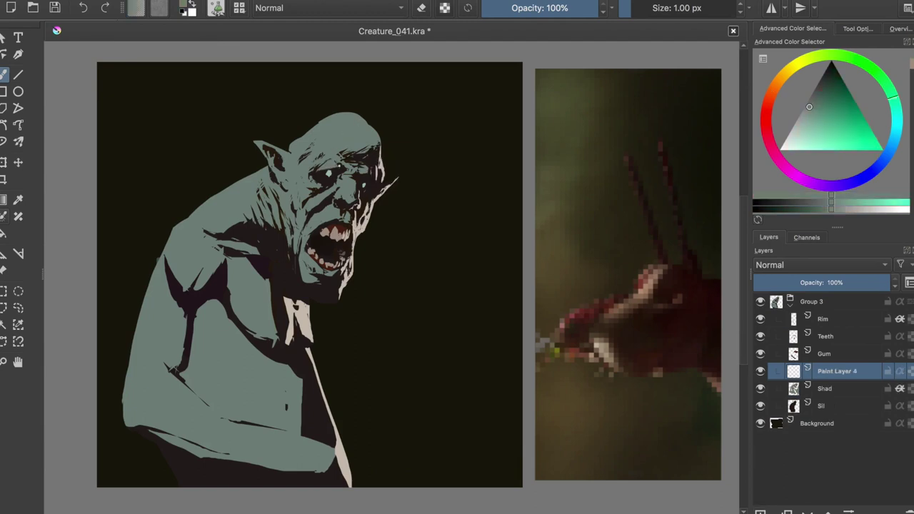
{"action": "key", "text": "e"}
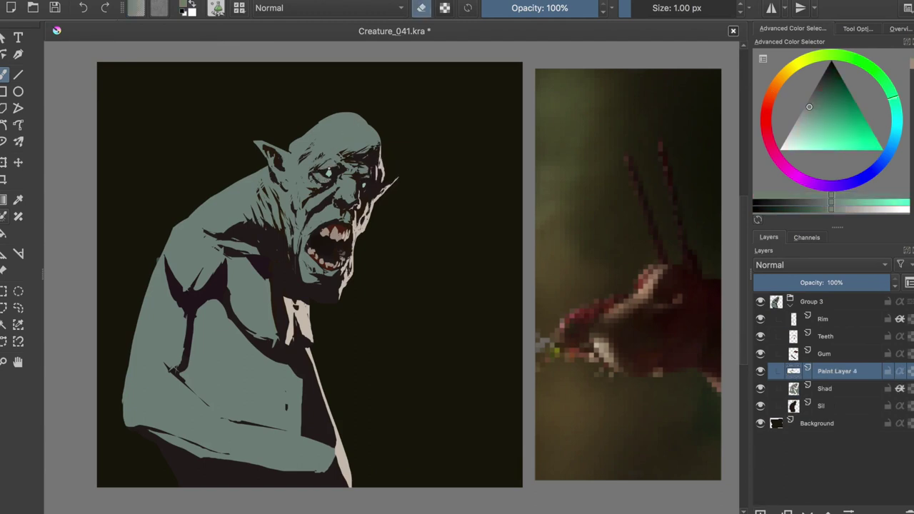
{"action": "key", "text": "e"}
{"action": "key", "text": "e"}
{"action": "key", "text": "m"}
{"action": "key", "text": "m"}
{"action": "key", "text": "e"}
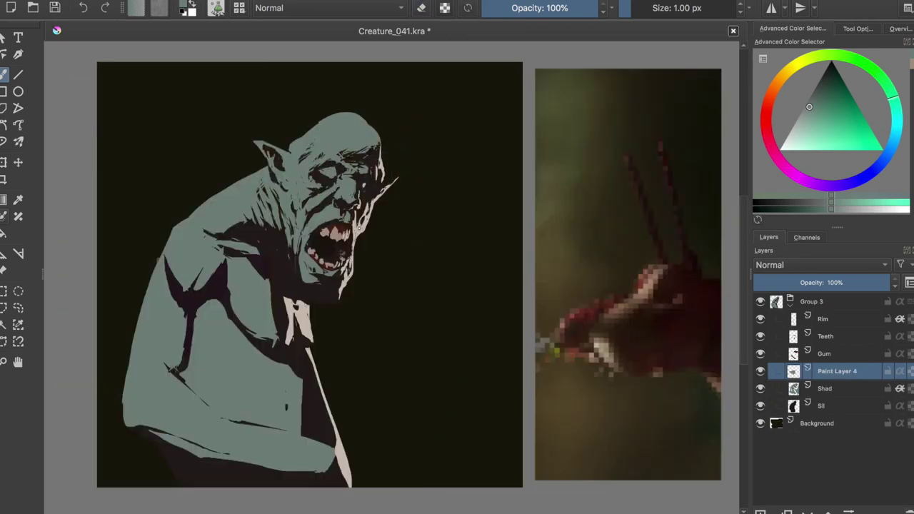
{"action": "key", "text": "x"}
{"action": "key", "text": "x"}
{"action": "key", "text": "e"}
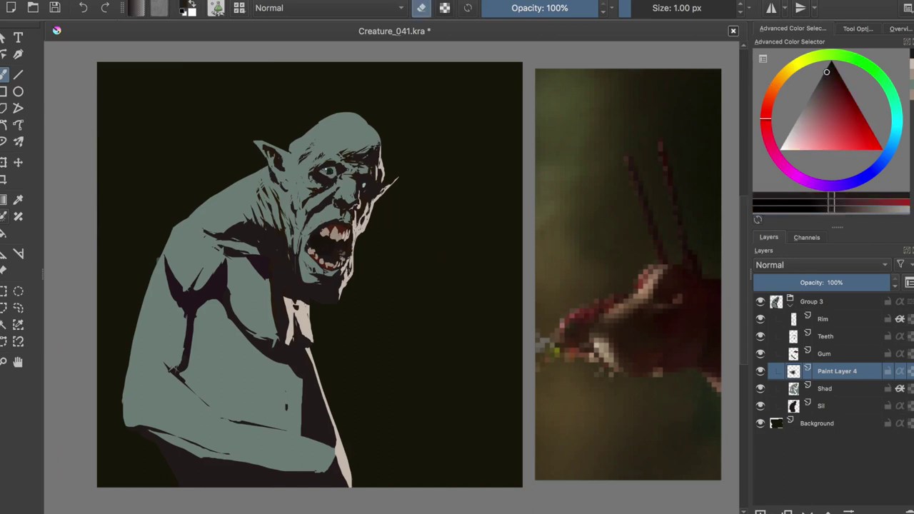
{"action": "key", "text": "e"}
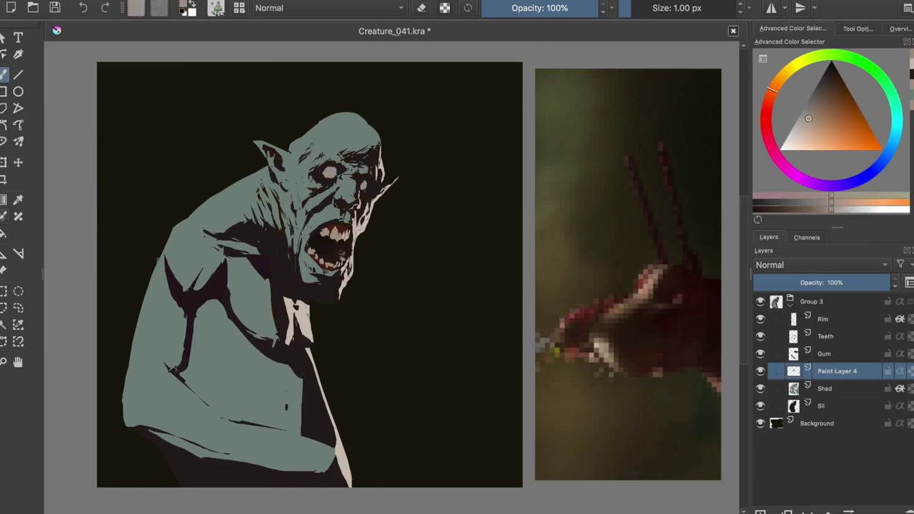
{"action": "key", "text": "d"}
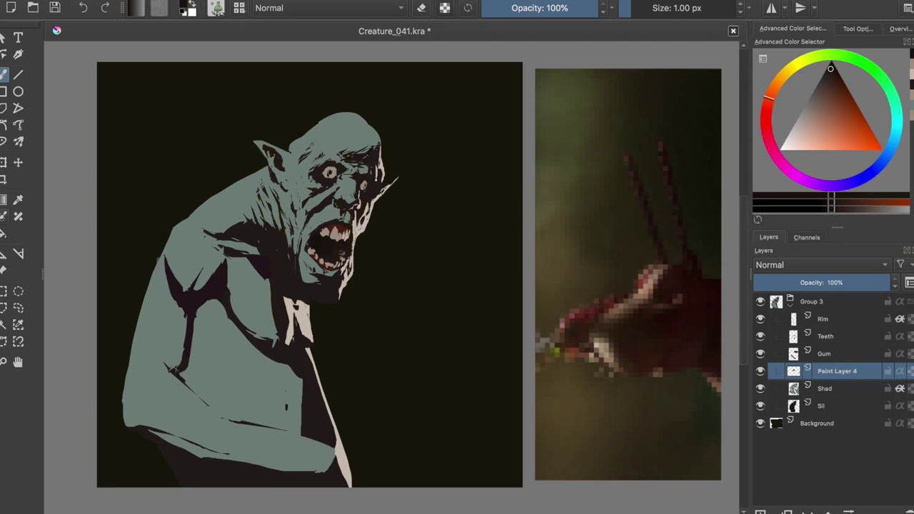
Sample eye and skin tones, paint a light stroke along the upper eyelid, and save.
{"action": "left_click", "coordinate": [333, 171], "text": "ctrl"}
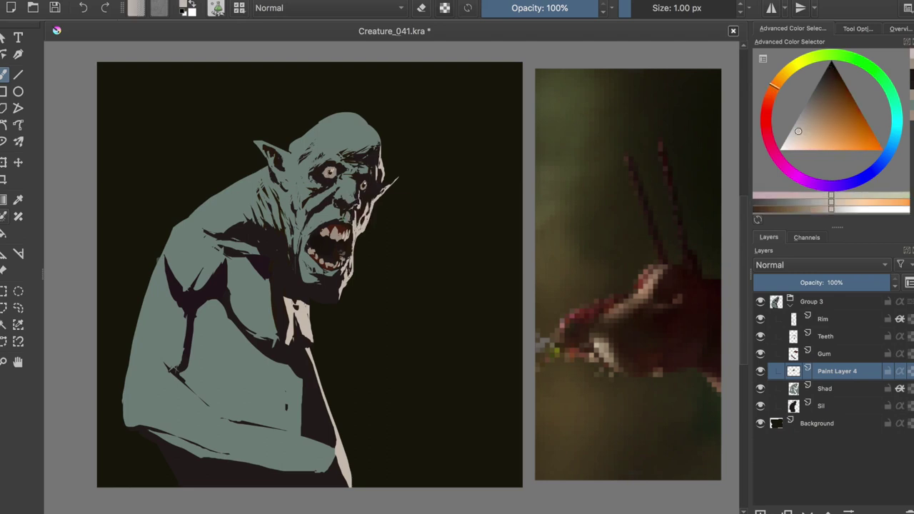
{"action": "left_click", "coordinate": [330, 173], "text": "ctrl"}
{"action": "left_click_drag", "start_coordinate": [329, 158], "coordinate": [340, 158]}
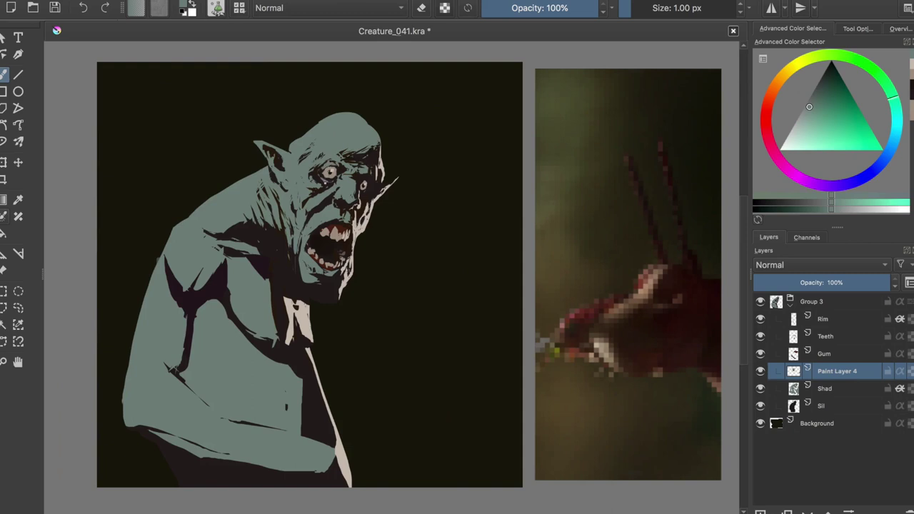
{"action": "key", "text": "e"}
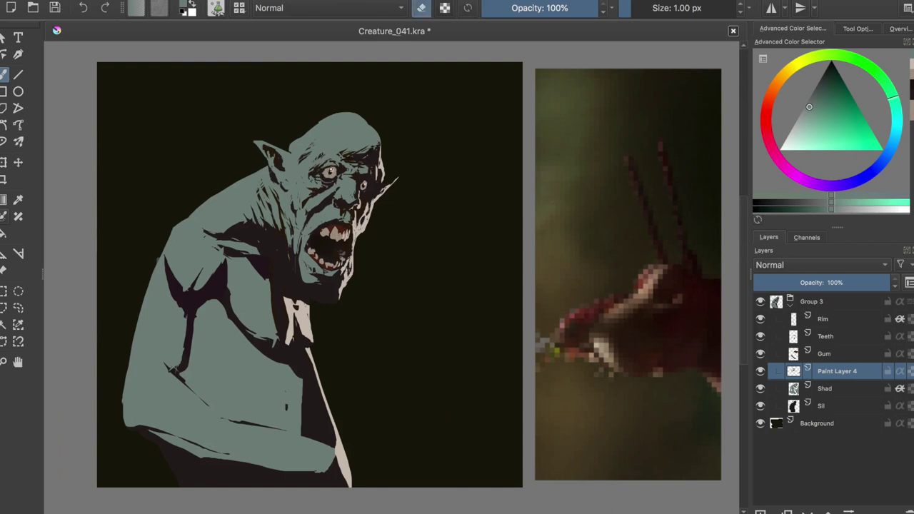
{"action": "key", "text": "m"}
{"action": "key", "text": "m"}
{"action": "key", "text": "e"}
{"action": "left_click", "coordinate": [363, 207], "text": "ctrl"}
{"action": "left_click", "coordinate": [331, 172], "text": "ctrl"}
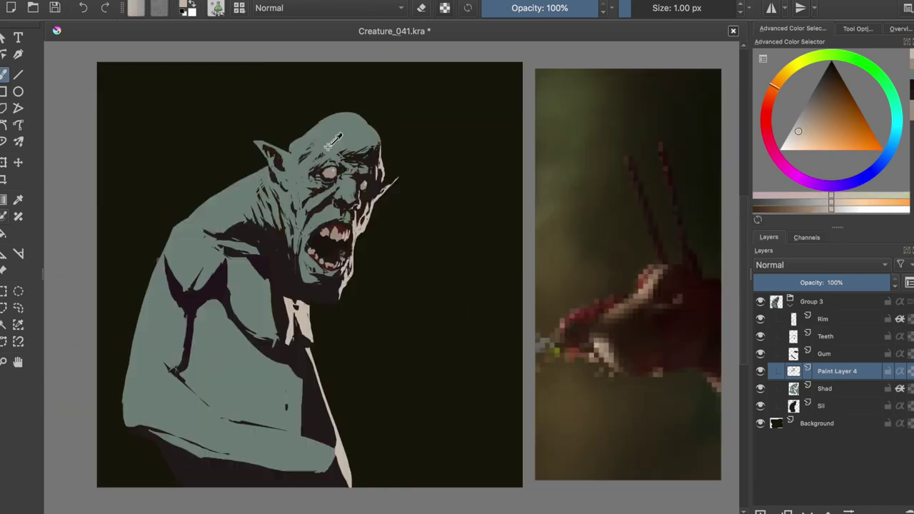
{"action": "key", "text": "ctrl+s"}
{"action": "left_click", "coordinate": [331, 172], "text": "ctrl"}
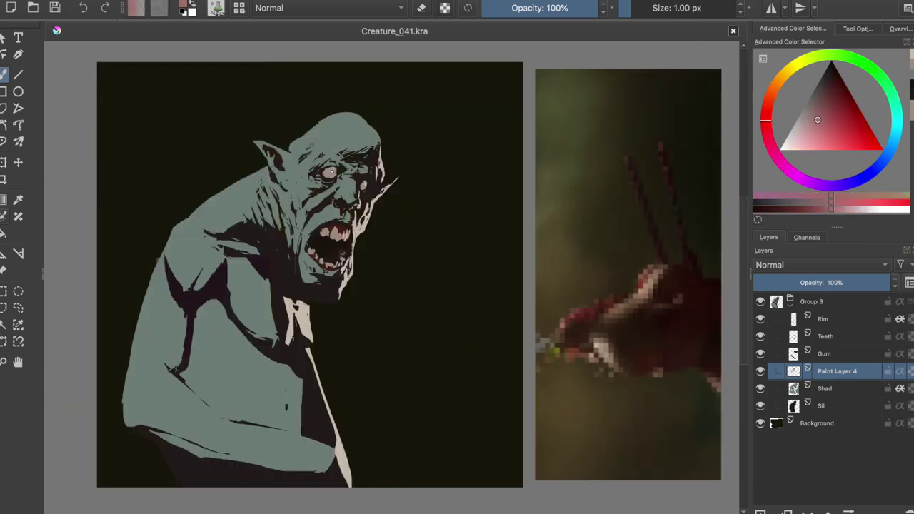
Add Paint Layer 5 below Paint Layer 4, then return to Layer 4 with a darkened orange.
{"action": "key", "text": "Insert"}
{"action": "key", "text": "ctrl+Page_Down"}
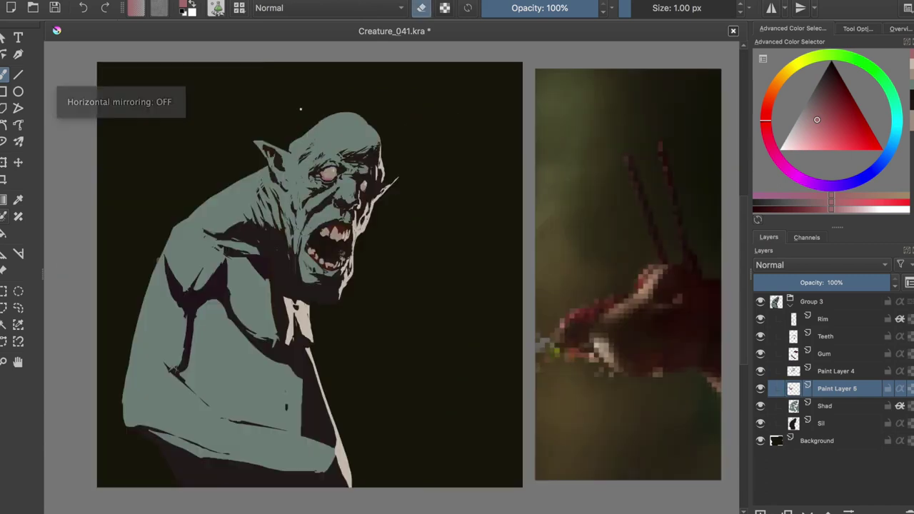
{"action": "left_click", "coordinate": [772, 89]}
{"action": "left_click", "coordinate": [811, 114]}
{"action": "key", "text": "Page_Up"}
{"action": "key", "text": "k"}
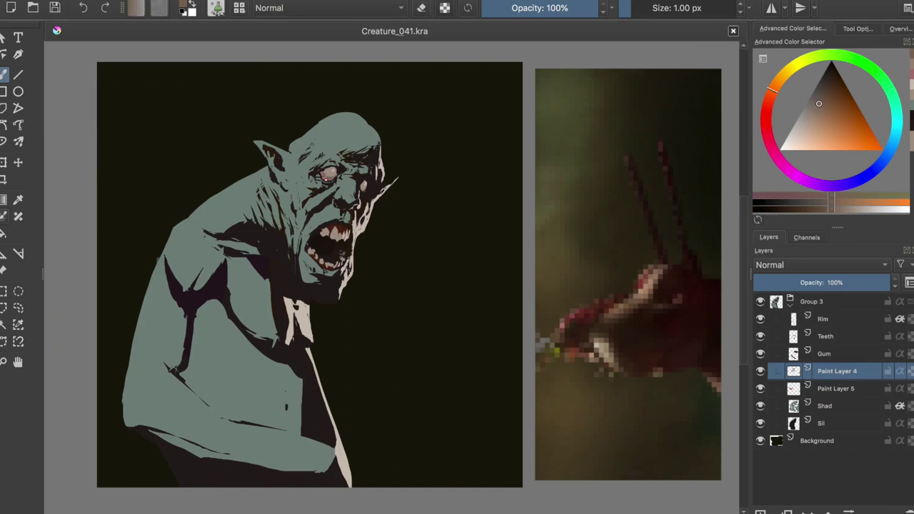
{"action": "key", "text": "k"}
Paint over the eye's pupil in dark red so it reads as blank, saving as you go.
{"action": "key", "text": "m"}
{"action": "key", "text": "m"}
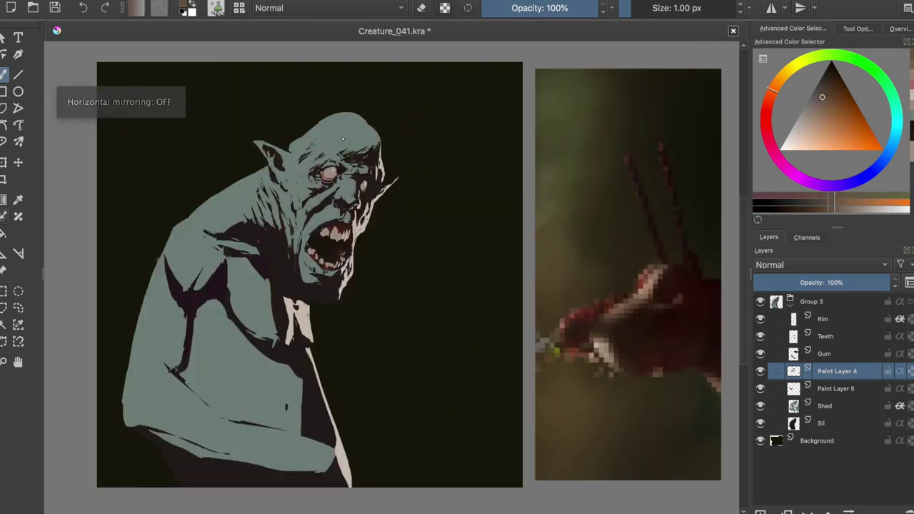
{"action": "left_click", "coordinate": [706, 291], "text": "ctrl"}
{"action": "key", "text": "ctrl+s"}
{"action": "key", "text": "m"}
{"action": "key", "text": "m"}
{"action": "key", "text": "ctrl+s"}
{"action": "left_click", "coordinate": [328, 172]}
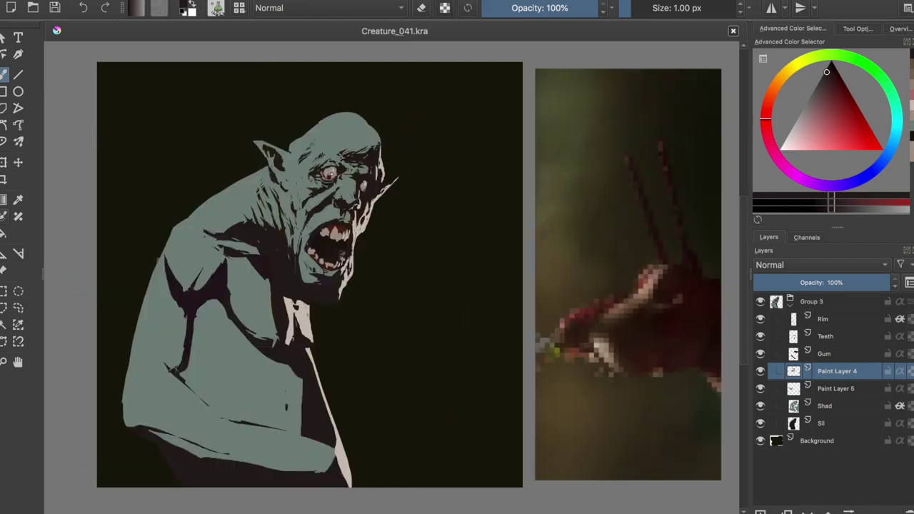
{"action": "key", "text": "ctrl+s"}
{"action": "left_click", "coordinate": [329, 172]}
{"action": "key", "text": "ctrl+s"}
{"action": "key", "text": "m"}
{"action": "key", "text": "m"}
{"action": "left_click", "coordinate": [348, 227], "text": "ctrl"}
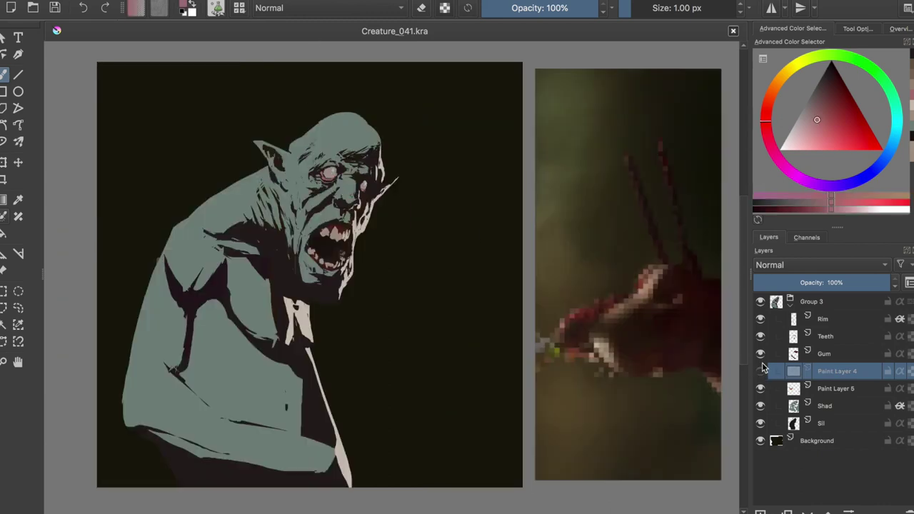
Paint pink around the eye on Paint Layer 6, redoing the first strokes at adjusted opacity.
{"action": "left_click_drag", "start_coordinate": [312, 169], "coordinate": [327, 187]}
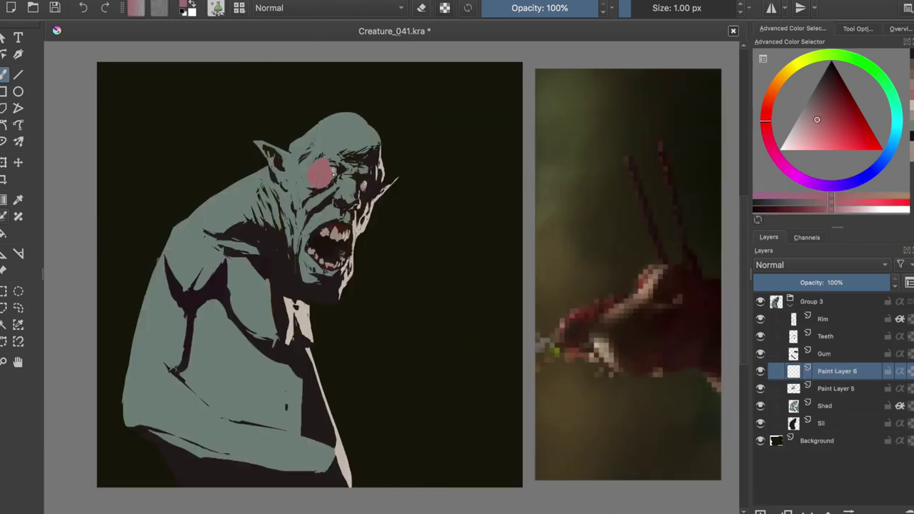
{"action": "key", "text": "o"}
{"action": "key", "text": "o"}
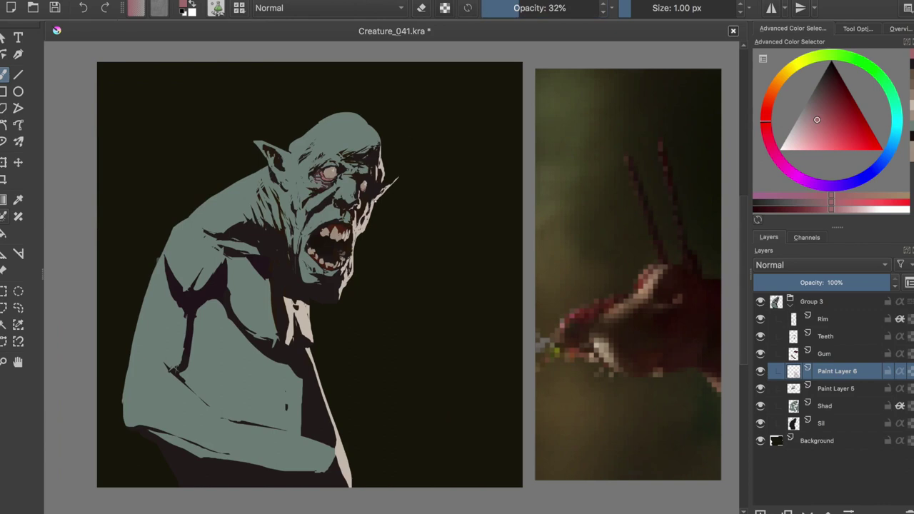
{"action": "key", "text": "ctrl+z"}
{"action": "key", "text": "ctrl+z"}
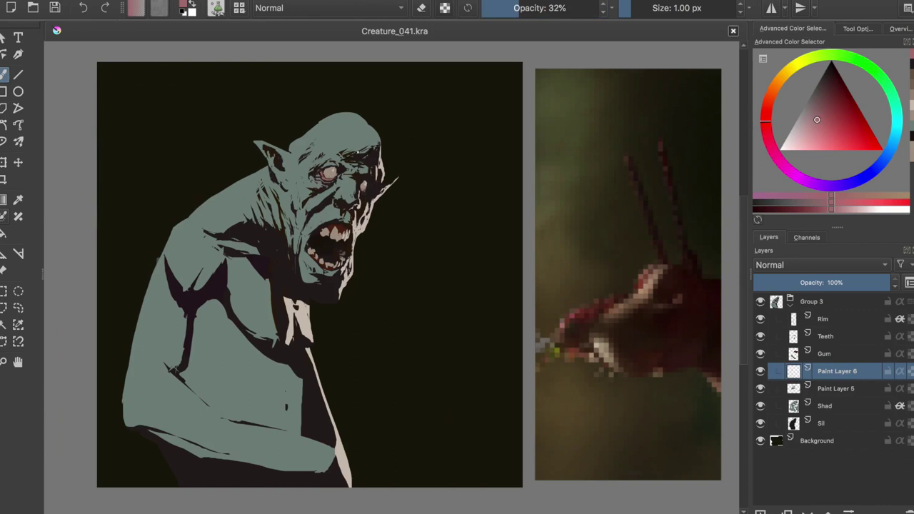
{"action": "key", "text": "i"}
{"action": "key", "text": "i"}
{"action": "left_click_drag", "start_coordinate": [311, 175], "coordinate": [325, 189]}
{"action": "left_click", "coordinate": [808, 265]}
Set Paint Layer 6's blending mode to Overlay, after briefly trying Color.
{"action": "left_click", "coordinate": [793, 215]}
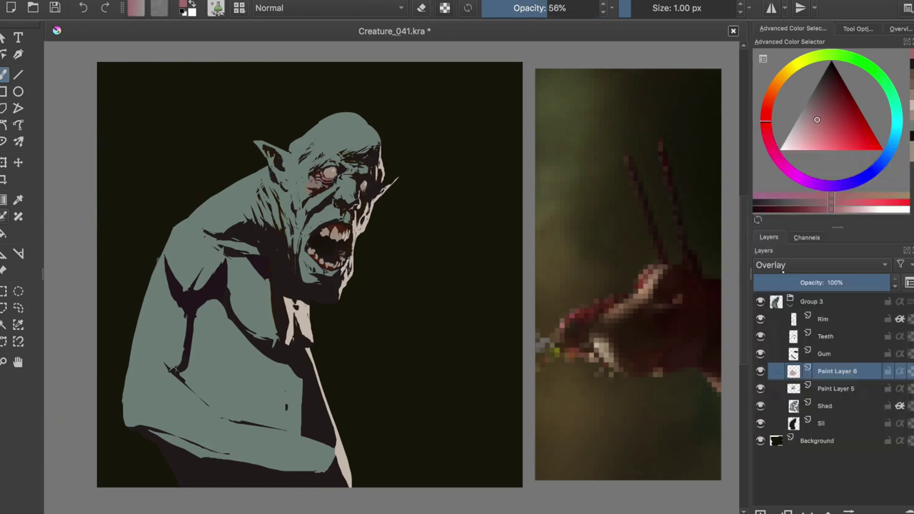
{"action": "left_click", "coordinate": [807, 265]}
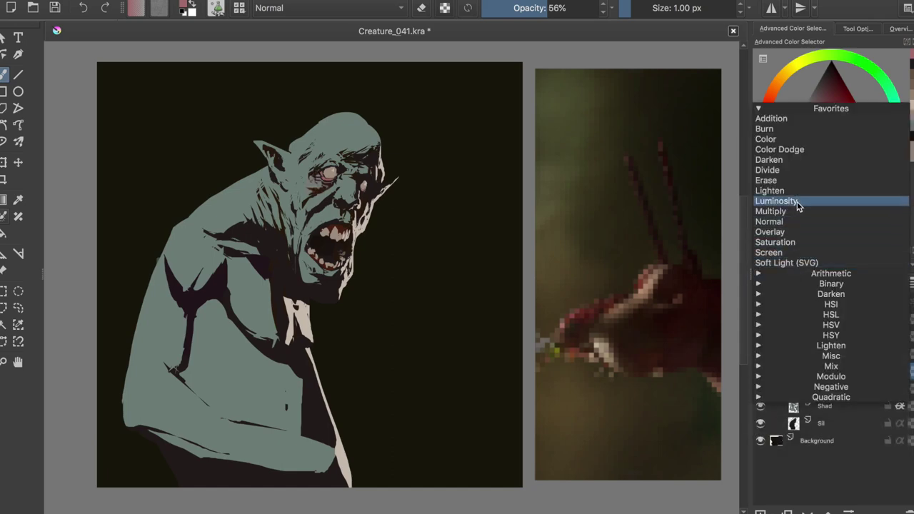
{"action": "left_click", "coordinate": [795, 207]}
{"action": "left_click", "coordinate": [782, 261]}
{"action": "left_click", "coordinate": [771, 233]}
{"action": "left_click", "coordinate": [783, 264]}
{"action": "left_click", "coordinate": [777, 350]}
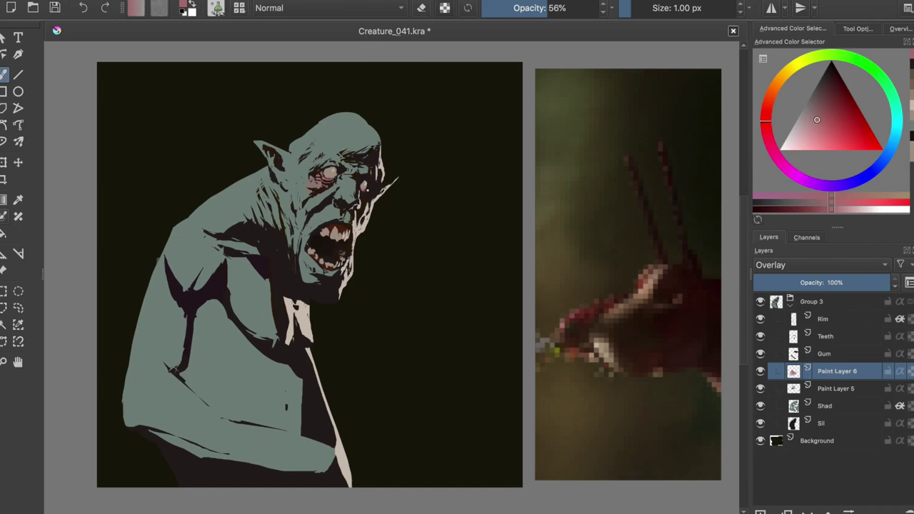
{"action": "key", "text": "m"}
{"action": "key", "text": "m"}
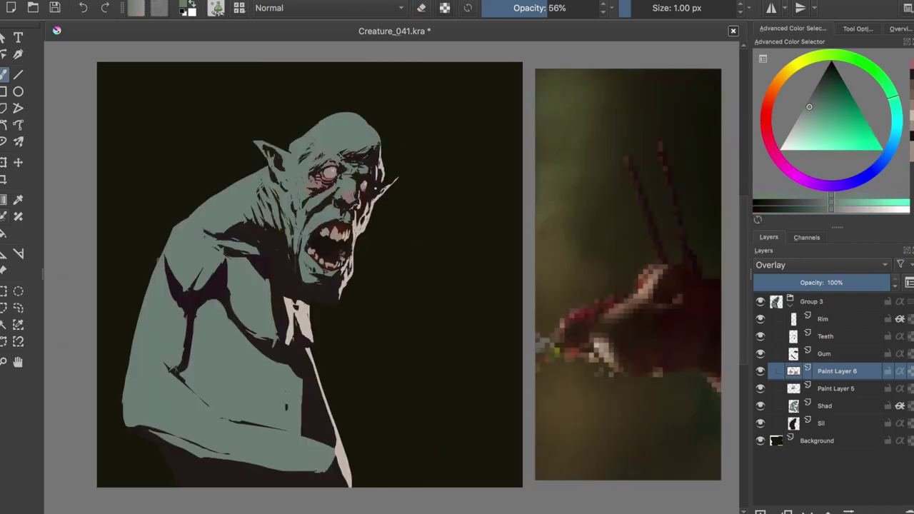
Paint a faint yellow-green glow on the forehead and enable Inherit Alpha on Paint Layer 6.
{"action": "key", "text": "m"}
{"action": "key", "text": "m"}
{"action": "left_click", "coordinate": [828, 119]}
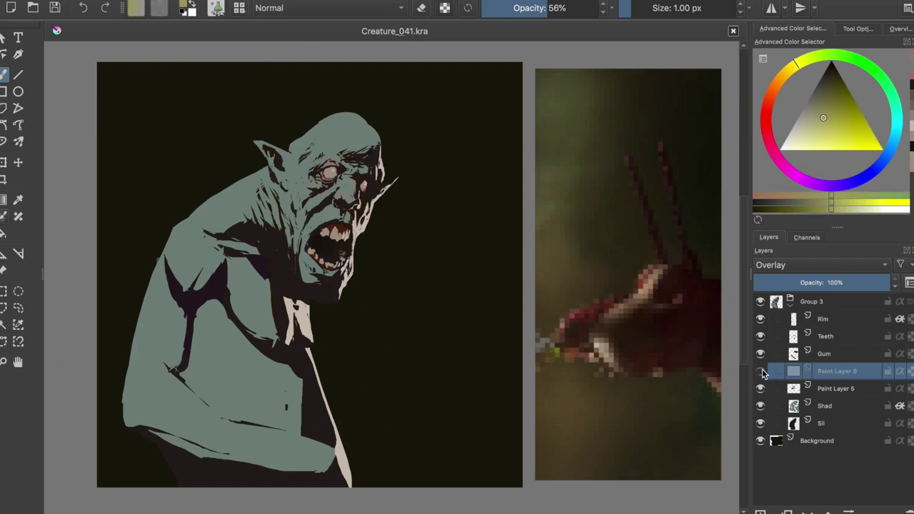
{"action": "left_click", "coordinate": [817, 109]}
{"action": "left_click_drag", "start_coordinate": [349, 140], "coordinate": [370, 151]}
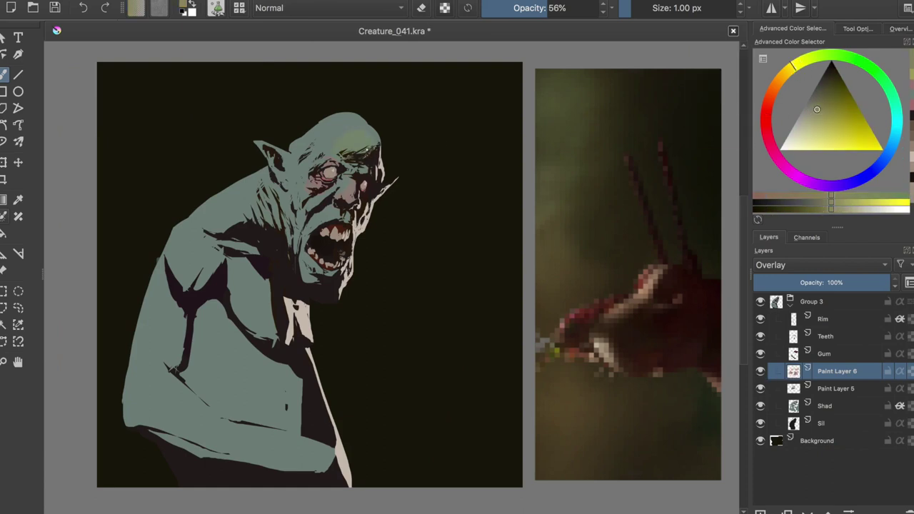
{"action": "left_click", "coordinate": [900, 371]}
{"action": "left_click", "coordinate": [880, 74]}
At 46% brush opacity, paint pinkish tones across the face and save.
{"action": "key", "text": "e"}
{"action": "left_click", "coordinate": [361, 204], "text": "ctrl"}
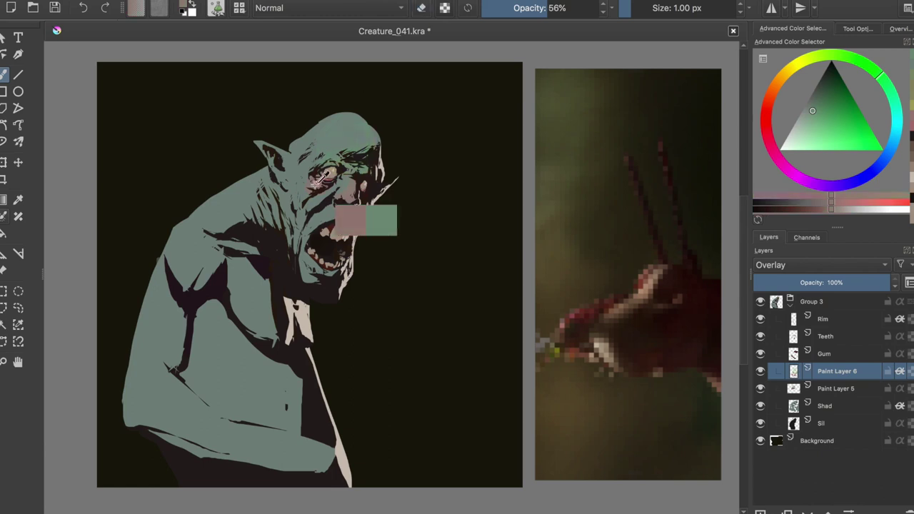
{"action": "key", "text": "e"}
{"action": "left_click", "coordinate": [388, 173], "text": "ctrl"}
{"action": "left_click_drag", "start_coordinate": [599, 7], "coordinate": [535, 8]}
{"action": "key", "text": "m"}
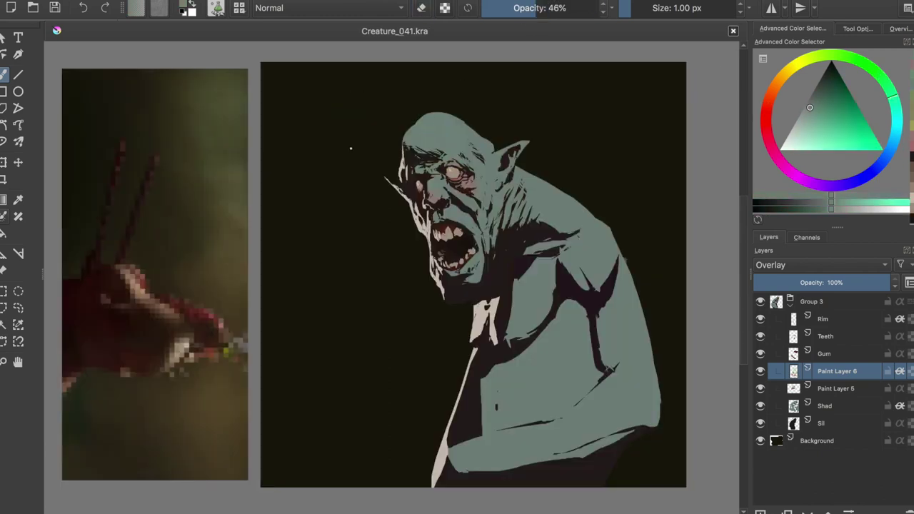
{"action": "left_click_drag", "start_coordinate": [429, 164], "coordinate": [457, 175]}
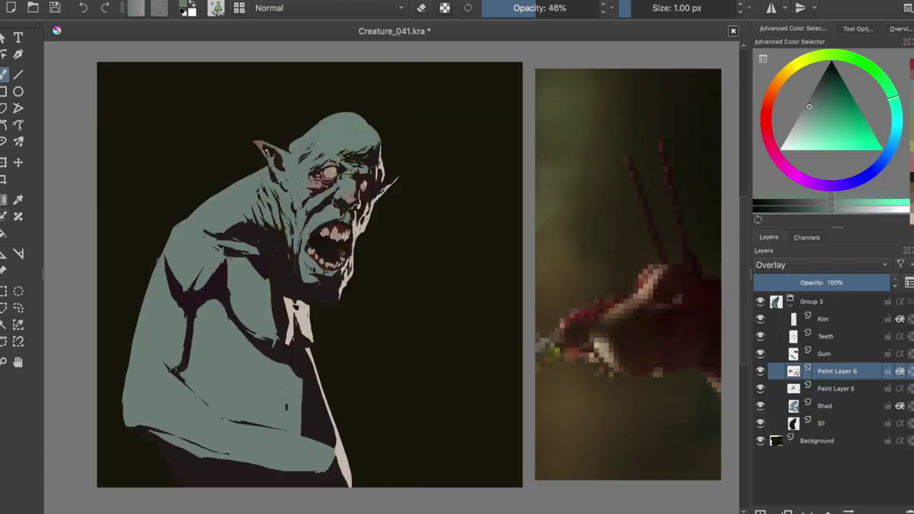
{"action": "key", "text": "m"}
{"action": "key", "text": "ctrl+s"}
Refine the face tint with pale green strokes, erasing stray strokes off the mouth, then save.
{"action": "key", "text": "x"}
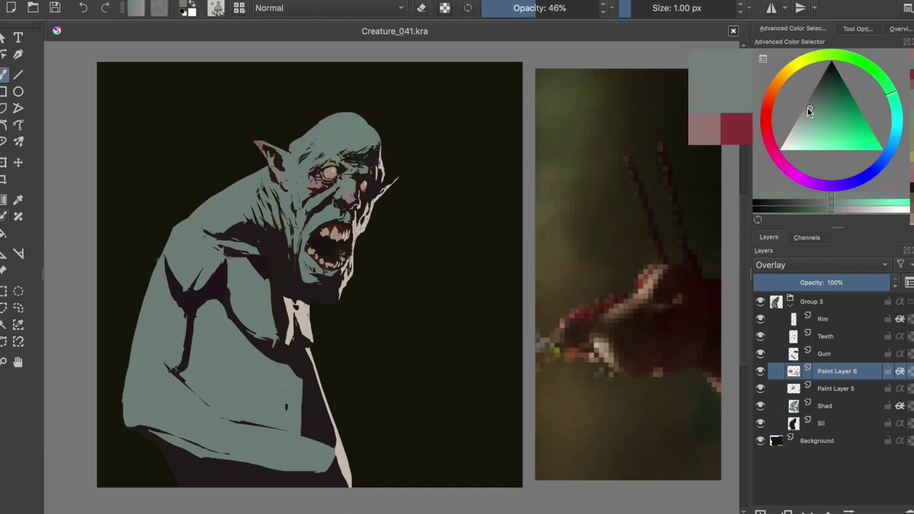
{"action": "key", "text": "e"}
{"action": "left_click_drag", "start_coordinate": [344, 205], "coordinate": [309, 280]}
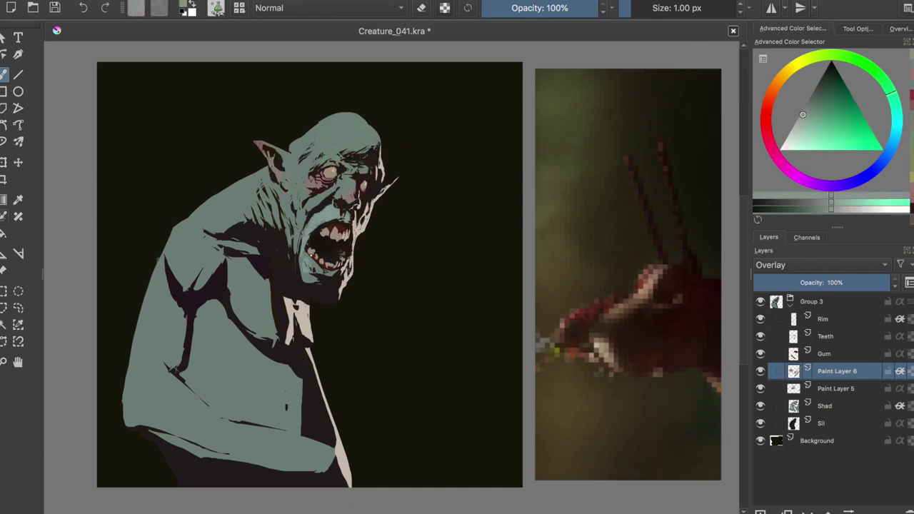
{"action": "key", "text": "e"}
{"action": "left_click", "coordinate": [824, 203]}
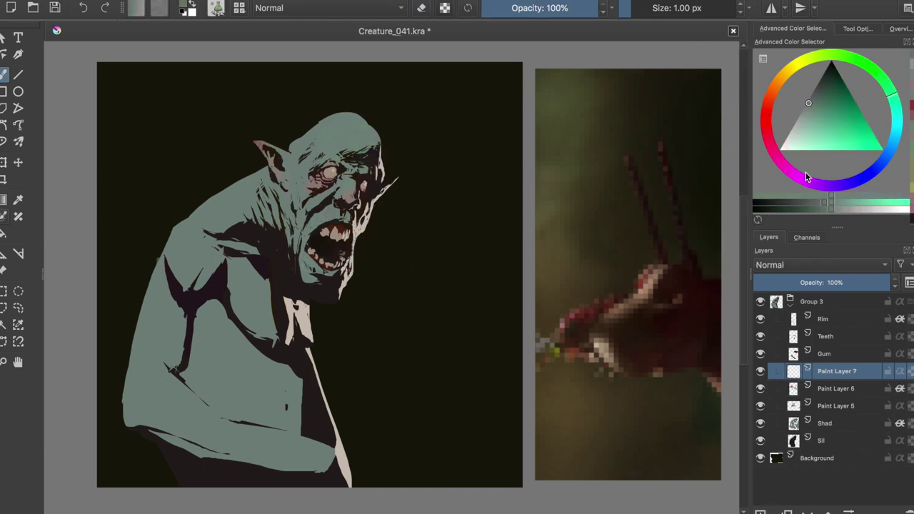
{"action": "left_click", "coordinate": [800, 115]}
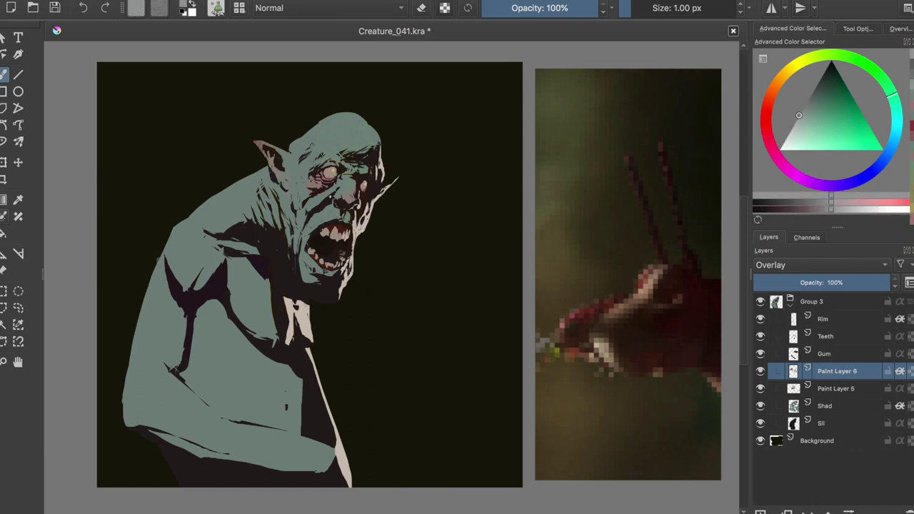
{"action": "left_click", "coordinate": [827, 204]}
{"action": "left_click_drag", "start_coordinate": [336, 209], "coordinate": [303, 242]}
{"action": "left_click", "coordinate": [853, 209]}
{"action": "key", "text": "e"}
{"action": "left_click_drag", "start_coordinate": [336, 209], "coordinate": [308, 238]}
{"action": "key", "text": "m"}
{"action": "key", "text": "ctrl+s"}
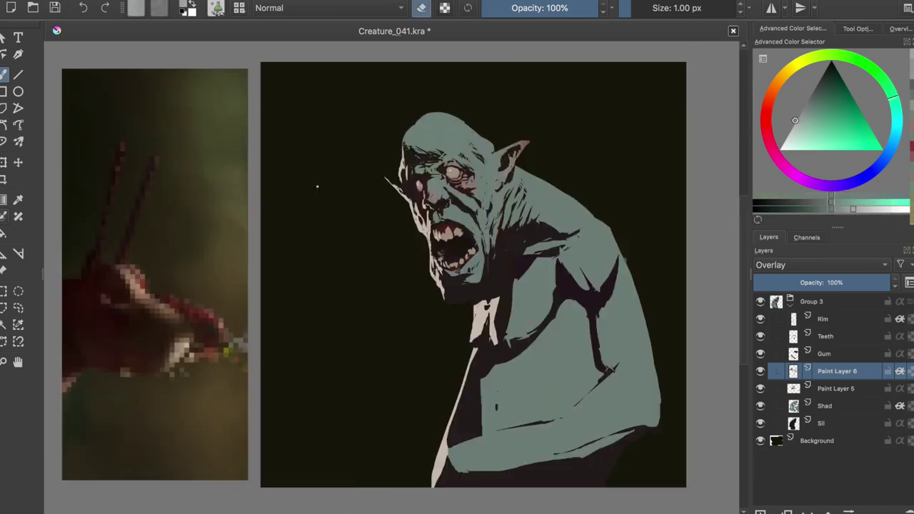
Cancel a Levels adjustment and paint a dark stroke near the neck on the Sil layer.
{"action": "key", "text": "m"}
{"action": "key", "text": "Page_Down"}
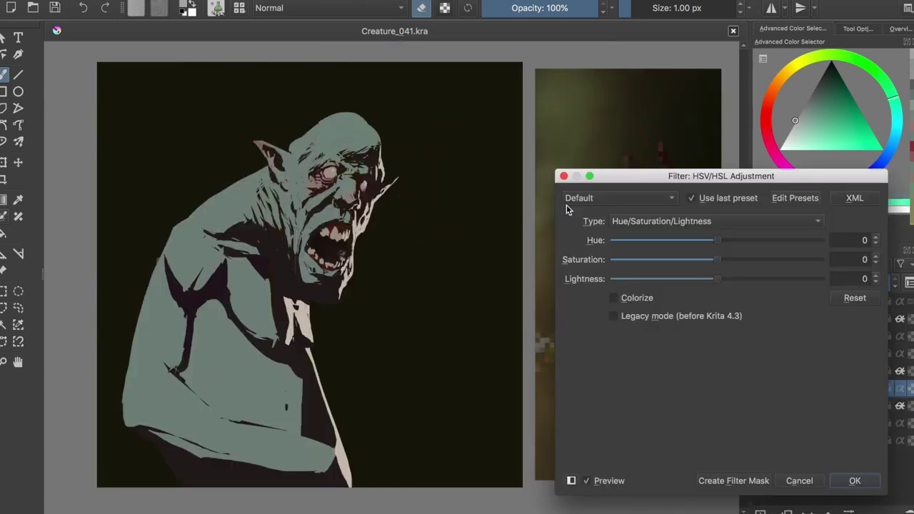
{"action": "key", "text": "ctrl+l"}
{"action": "key", "text": "Escape"}
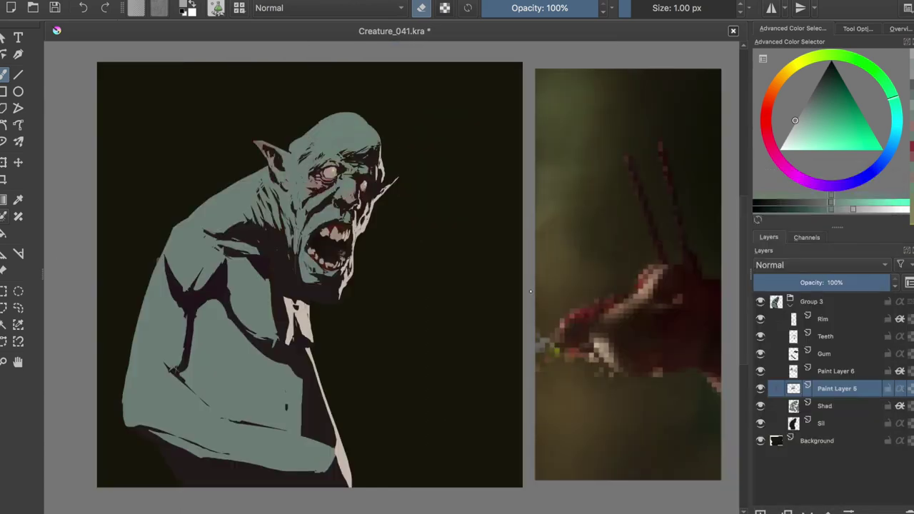
{"action": "key", "text": "m"}
{"action": "key", "text": "m"}
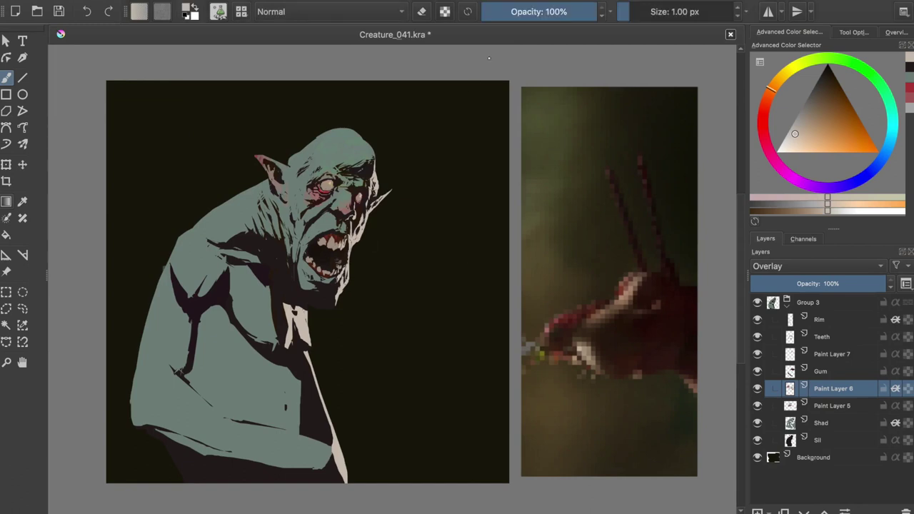
{"action": "key", "text": "Page_Down"}
{"action": "key", "text": "Page_Down"}
{"action": "key", "text": "Page_Down"}
{"action": "left_click_drag", "start_coordinate": [318, 325], "coordinate": [321, 368]}
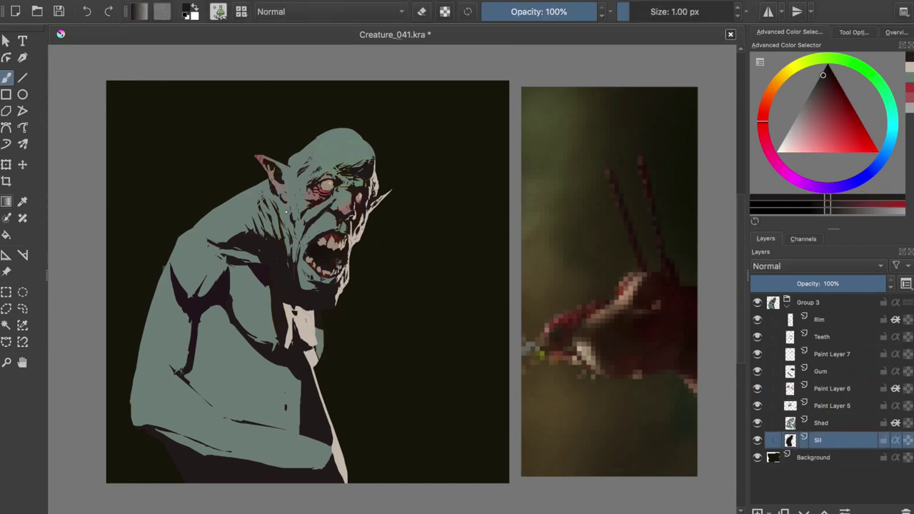
Widen the pale collar strip on the chest, undo two strokes, and hide Rim to compare.
{"action": "left_click", "coordinate": [324, 313], "text": "ctrl"}
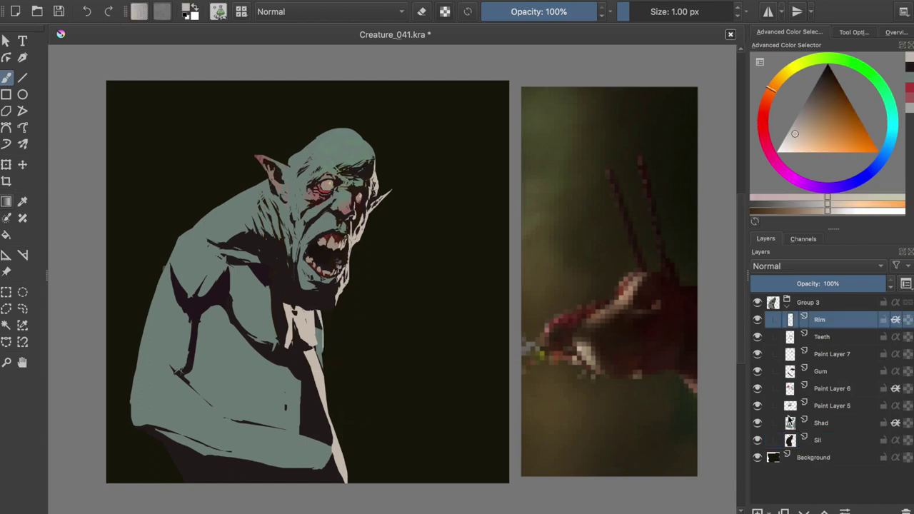
{"action": "left_click", "coordinate": [320, 319], "text": "ctrl"}
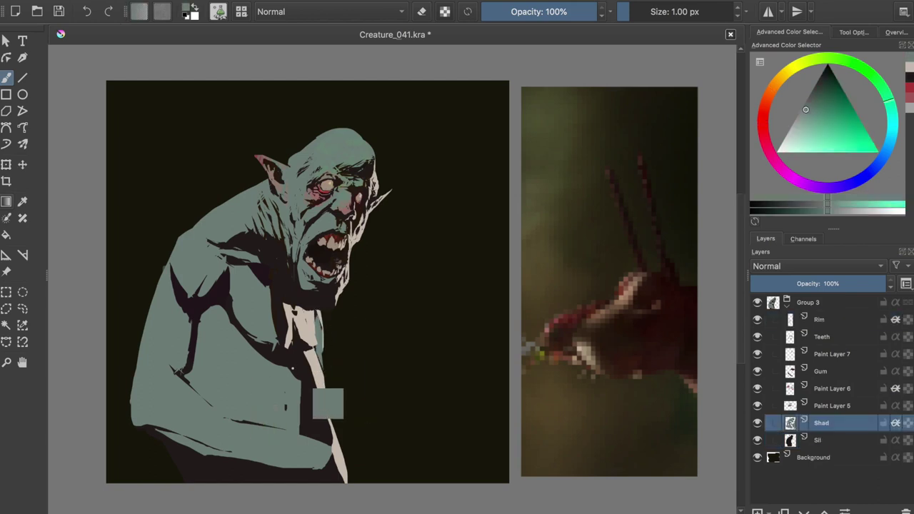
{"action": "left_click", "coordinate": [310, 353], "text": "ctrl"}
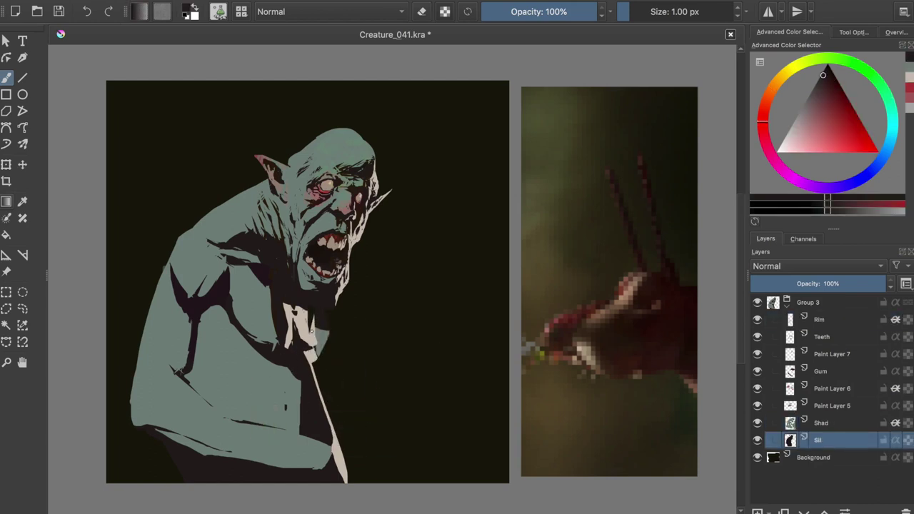
{"action": "left_click_drag", "start_coordinate": [307, 315], "coordinate": [341, 400]}
{"action": "left_click", "coordinate": [323, 318], "text": "ctrl"}
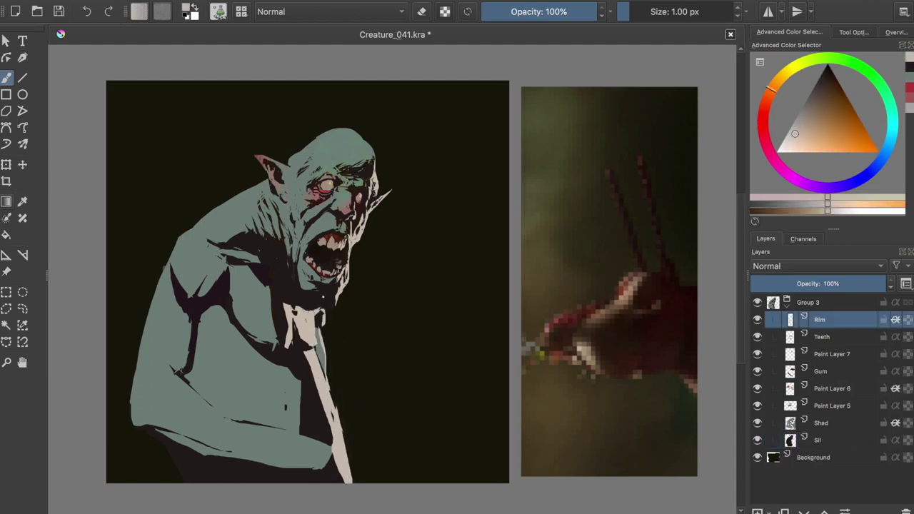
{"action": "key", "text": "ctrl+z"}
{"action": "key", "text": "ctrl+z"}
{"action": "key", "text": "ctrl+z"}
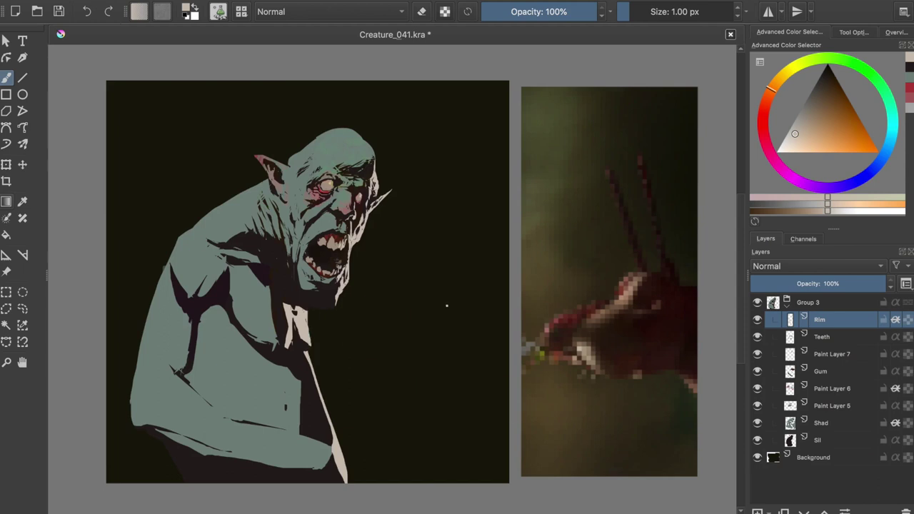
{"action": "key", "text": "ctrl+z"}
{"action": "left_click", "coordinate": [308, 316], "text": "ctrl"}
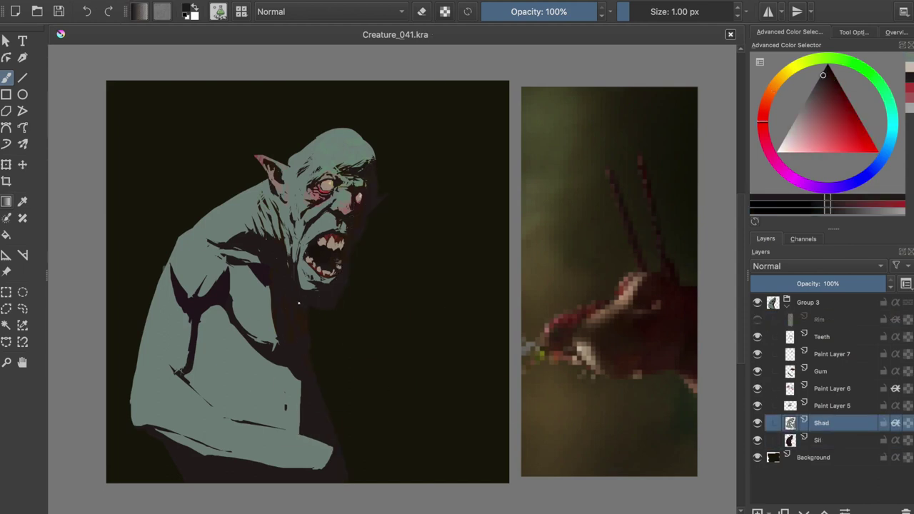
{"action": "left_click", "coordinate": [300, 347], "text": "ctrl"}
Show the Rim layer again, paint a thin rim light down the torso's right edge, and save.
{"action": "key", "text": "m"}
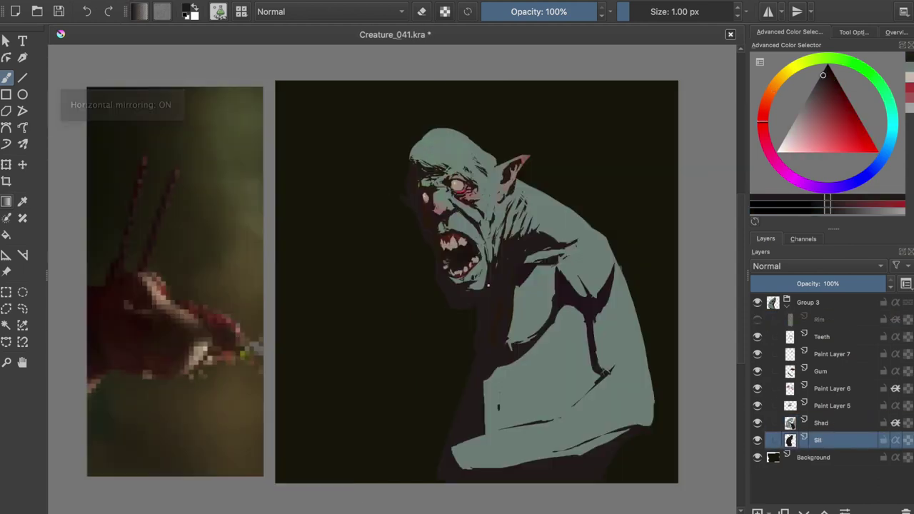
{"action": "key", "text": "m"}
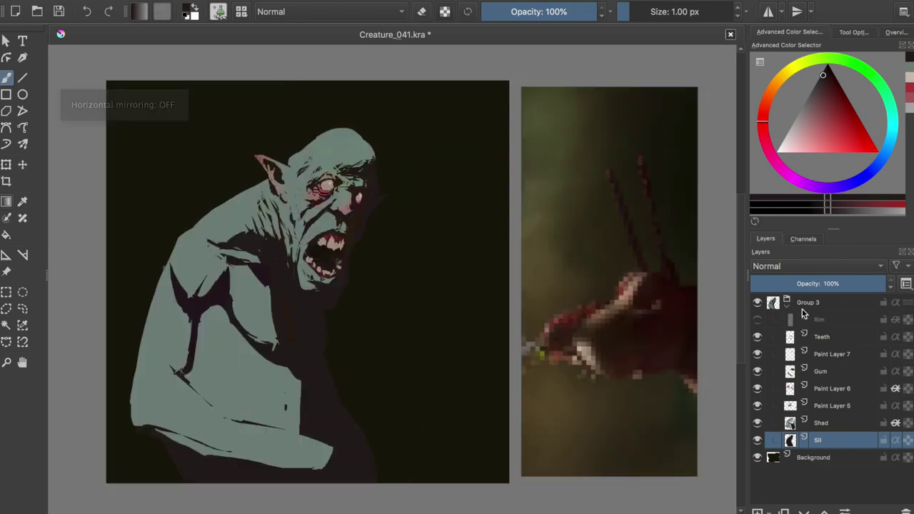
{"action": "key", "text": "ctrl+shift+z"}
{"action": "left_click", "coordinate": [327, 355], "text": "ctrl"}
{"action": "left_click_drag", "start_coordinate": [328, 352], "coordinate": [377, 483]}
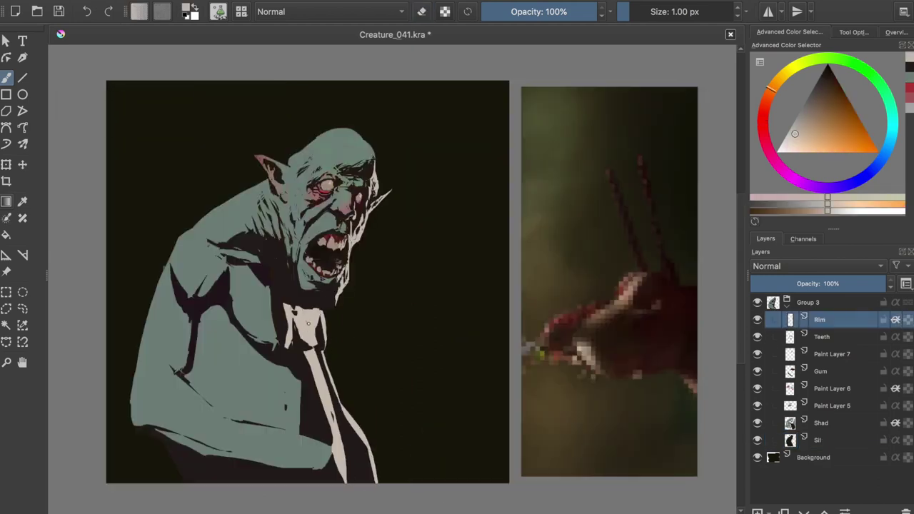
{"action": "key", "text": "m"}
{"action": "key", "text": "ctrl+s"}
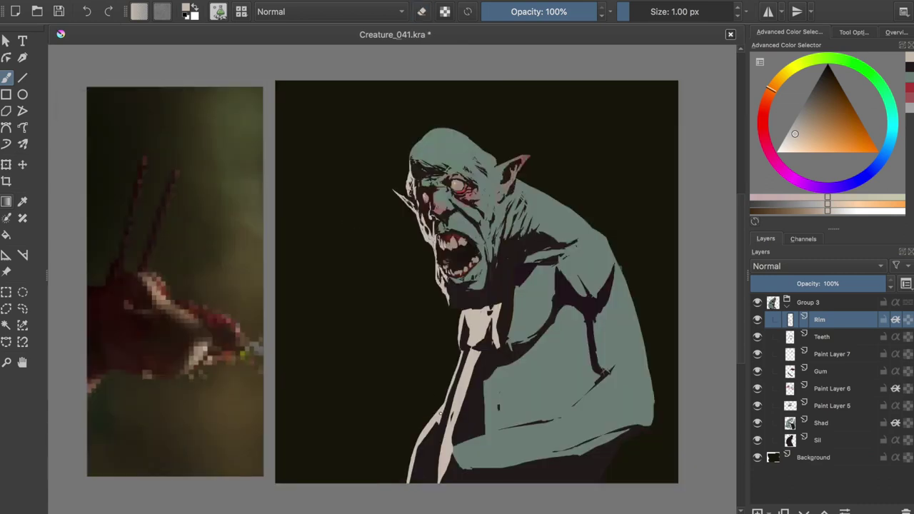
Undo the torso rim stroke and erase part of the beige stripe on the Sil layer.
{"action": "key", "text": "m"}
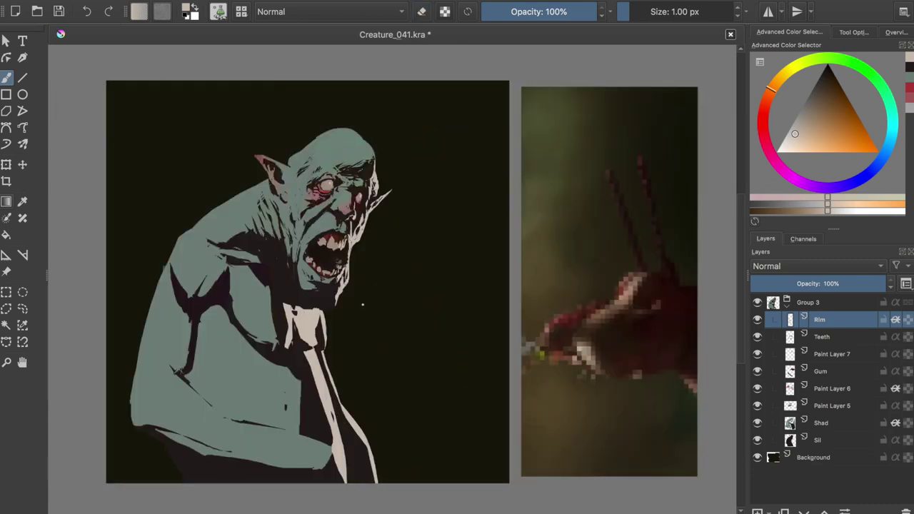
{"action": "key", "text": "ctrl+z"}
{"action": "key", "text": "e"}
{"action": "left_click", "coordinate": [328, 313]}
{"action": "left_click_drag", "start_coordinate": [322, 346], "coordinate": [350, 483]}
{"action": "key", "text": "e"}
Add Paint Layer 8, wrap it into Group 9, and put a copy of the Rim layer inside.
{"action": "key", "text": "Insert"}
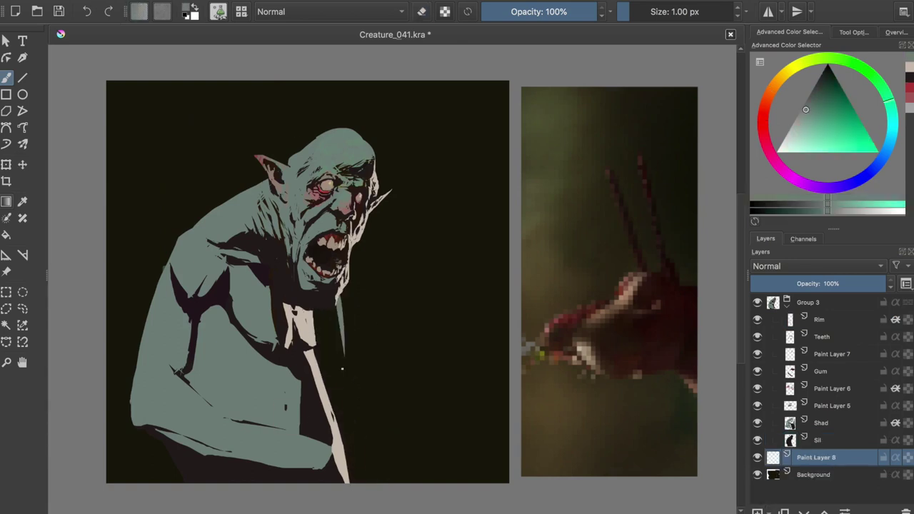
{"action": "left_click", "coordinate": [336, 345], "text": "ctrl"}
{"action": "key", "text": "m"}
{"action": "key", "text": "ctrl+s"}
{"action": "key", "text": "ctrl+g"}
{"action": "left_click_drag", "start_coordinate": [819, 320], "coordinate": [819, 465]}
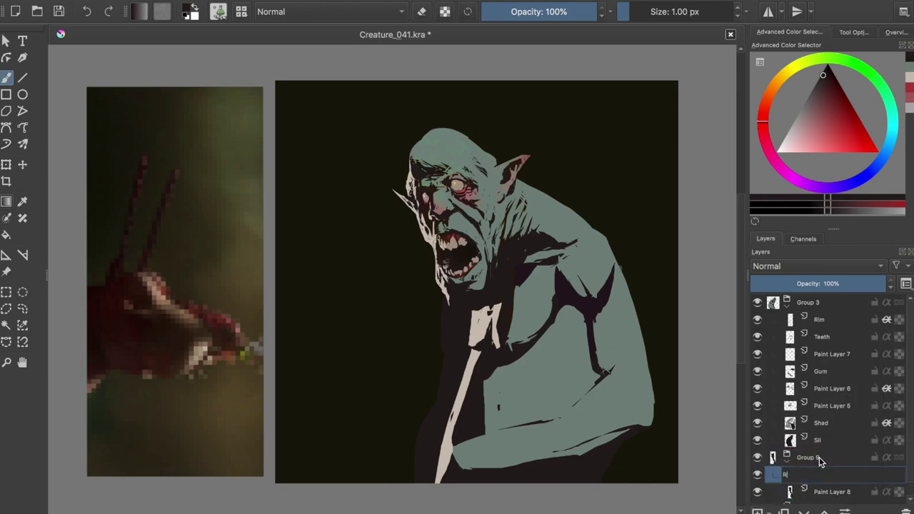
Extend the chest stripe with three light beige strokes and save.
{"action": "left_click", "coordinate": [477, 314], "text": "ctrl"}
{"action": "left_click_drag", "start_coordinate": [444, 294], "coordinate": [421, 470]}
{"action": "left_click_drag", "start_coordinate": [422, 423], "coordinate": [421, 483]}
{"action": "left_click_drag", "start_coordinate": [448, 347], "coordinate": [439, 406]}
{"action": "key", "text": "e"}
{"action": "key", "text": "m"}
{"action": "key", "text": "ctrl+s"}
Rework the lower part of the Rim stripe, check it mirrored, and save.
{"action": "left_click_drag", "start_coordinate": [338, 349], "coordinate": [338, 394]}
{"action": "left_click", "coordinate": [805, 321]}
{"action": "key", "text": "e"}
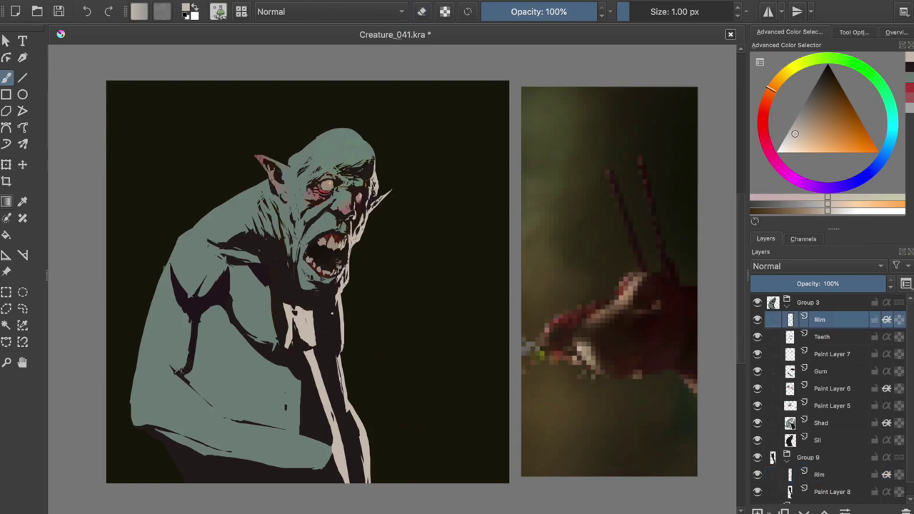
{"action": "key", "text": "m"}
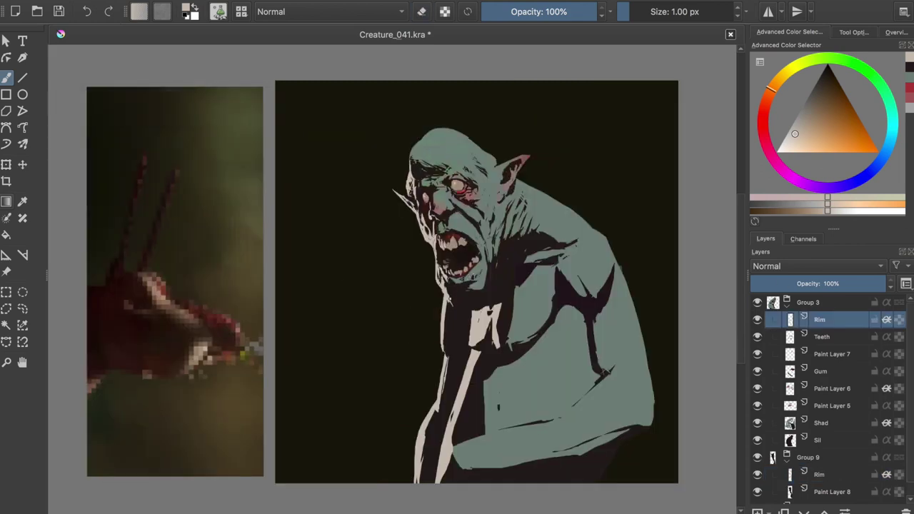
{"action": "key", "text": "m"}
{"action": "key", "text": "ctrl+s"}
Paint a dark cheek stroke, then a light rim stroke on Paint Layer 8.
{"action": "left_click_drag", "start_coordinate": [303, 208], "coordinate": [306, 214]}
{"action": "left_click", "coordinate": [832, 491]}
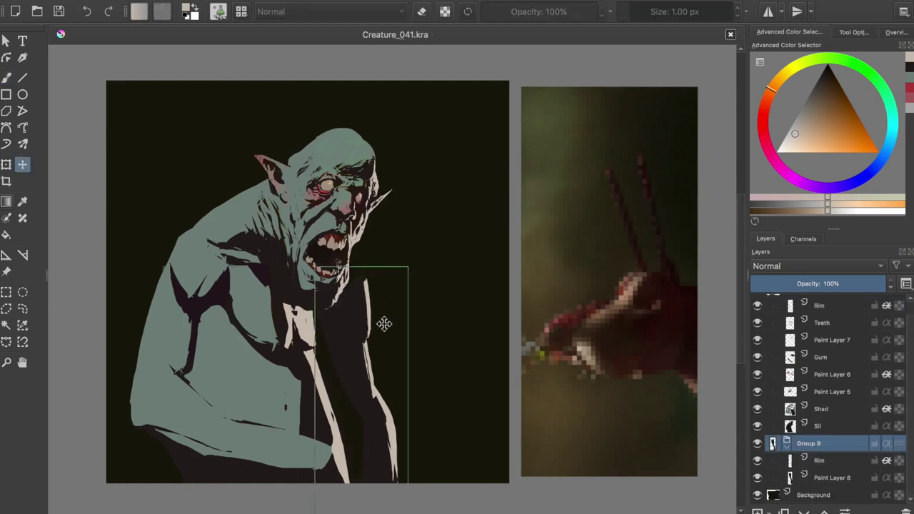
{"action": "left_click_drag", "start_coordinate": [394, 483], "coordinate": [364, 275]}
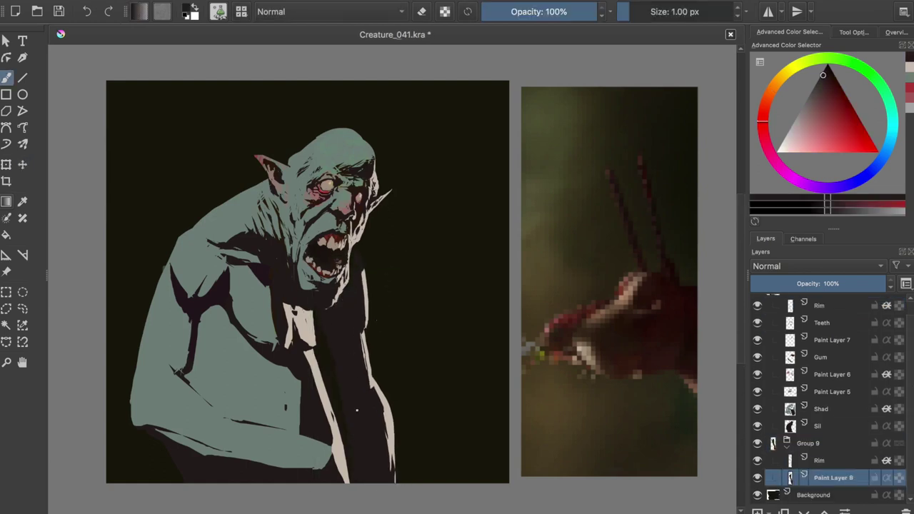
{"action": "key", "text": "ctrl+t"}
{"action": "key", "text": "Escape"}
{"action": "key", "text": "m"}
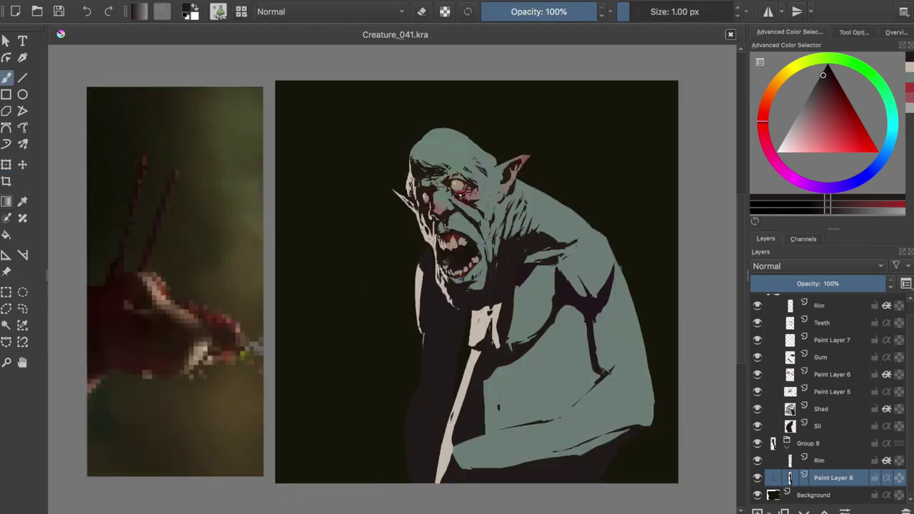
Paint a pale rim along the creature's lower-left edge on the Rim layer.
{"action": "left_click", "coordinate": [819, 461]}
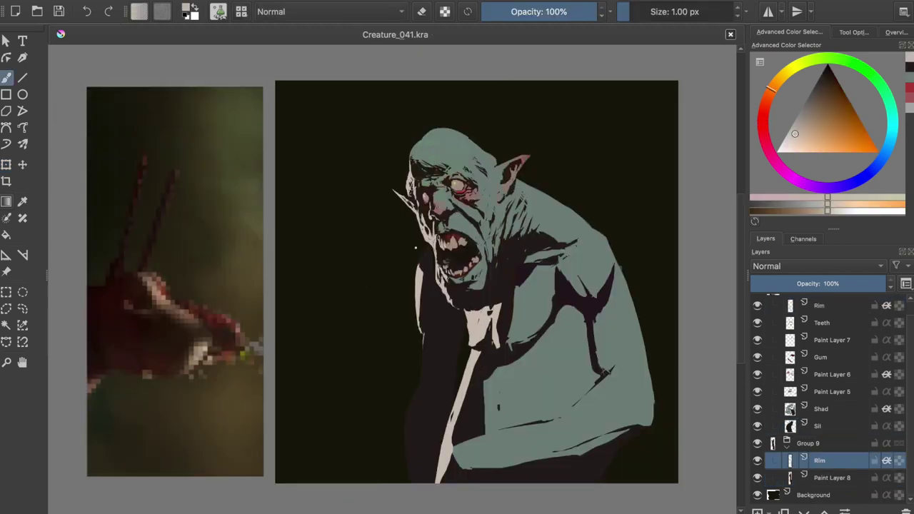
{"action": "left_click_drag", "start_coordinate": [418, 386], "coordinate": [409, 482]}
{"action": "key", "text": "e"}
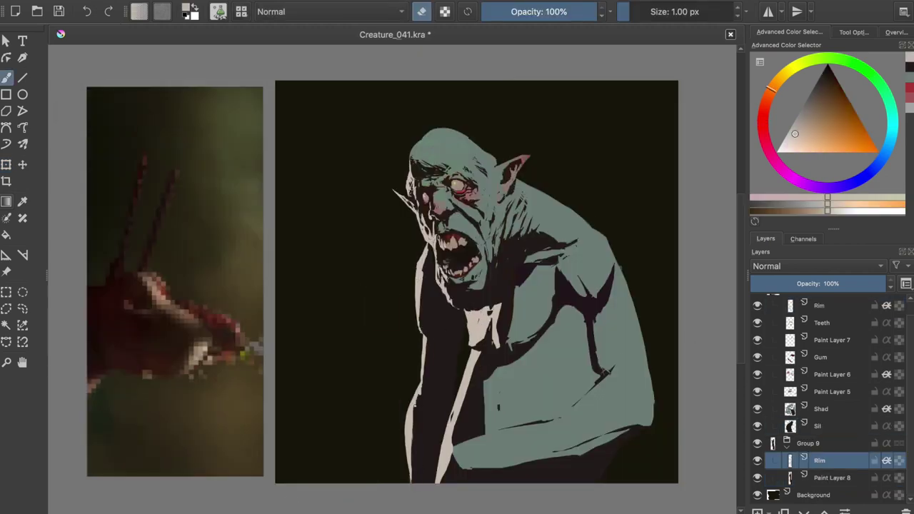
{"action": "key", "text": "m"}
{"action": "key", "text": "e"}
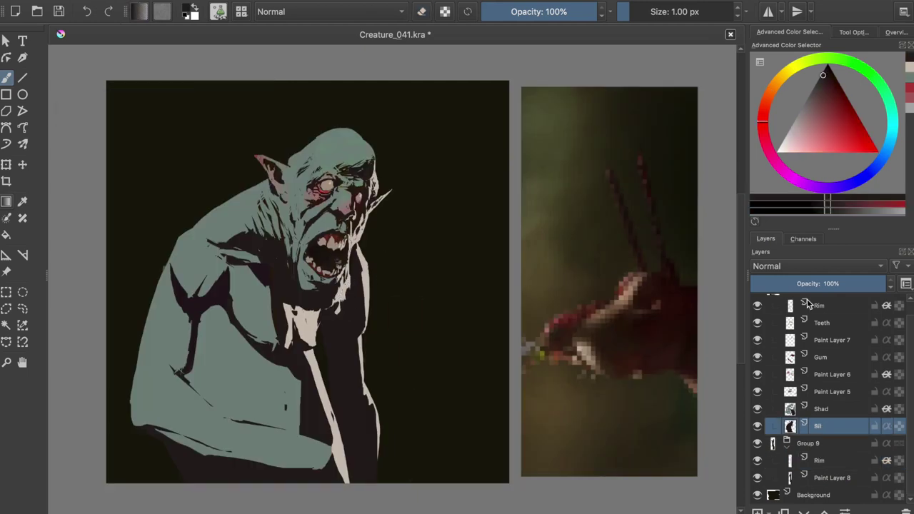
Select the top Rim layer, toggle erasing, check the mirrored view and undo a change.
{"action": "left_click", "coordinate": [819, 305]}
{"action": "key", "text": "e"}
{"action": "key", "text": "m"}
{"action": "key", "text": "e"}
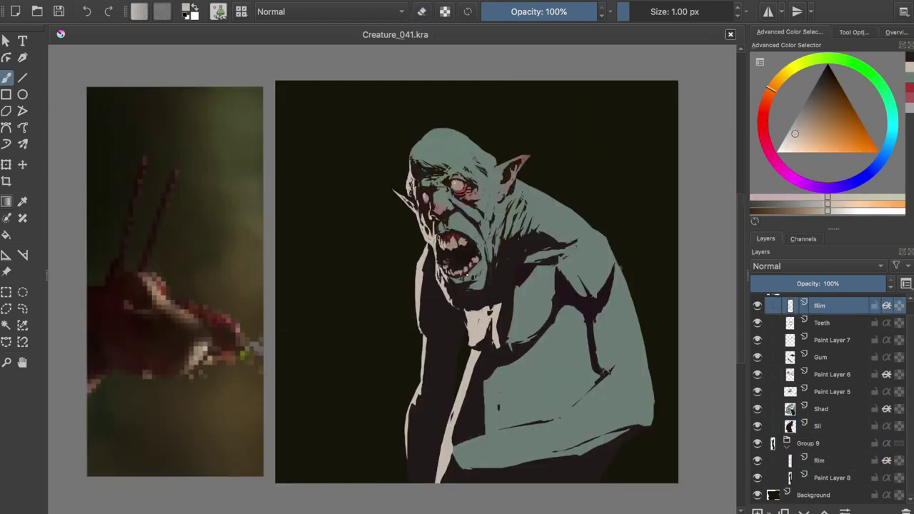
{"action": "key", "text": "ctrl+z"}
{"action": "key", "text": "m"}
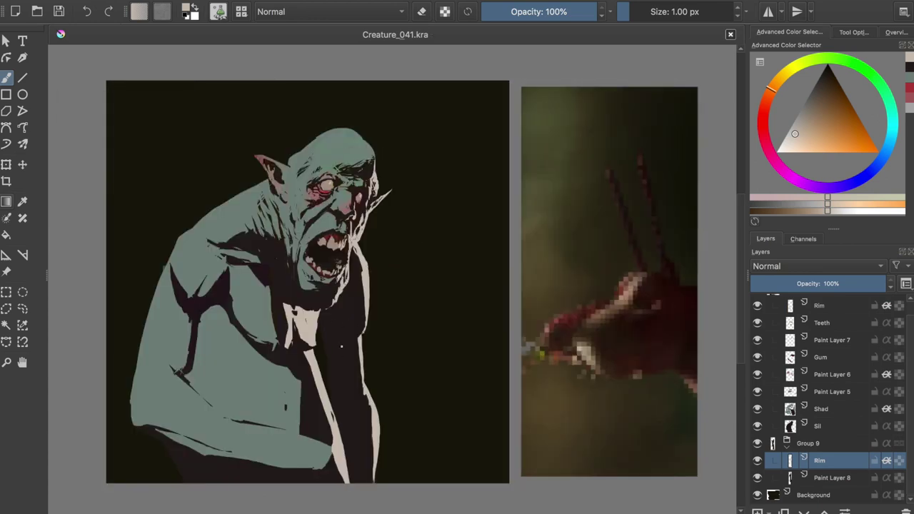
Reselect the top Rim layer, reset the colour to black and toggle the eraser.
{"action": "left_click", "coordinate": [819, 305]}
{"action": "key", "text": "e"}
{"action": "key", "text": "t"}
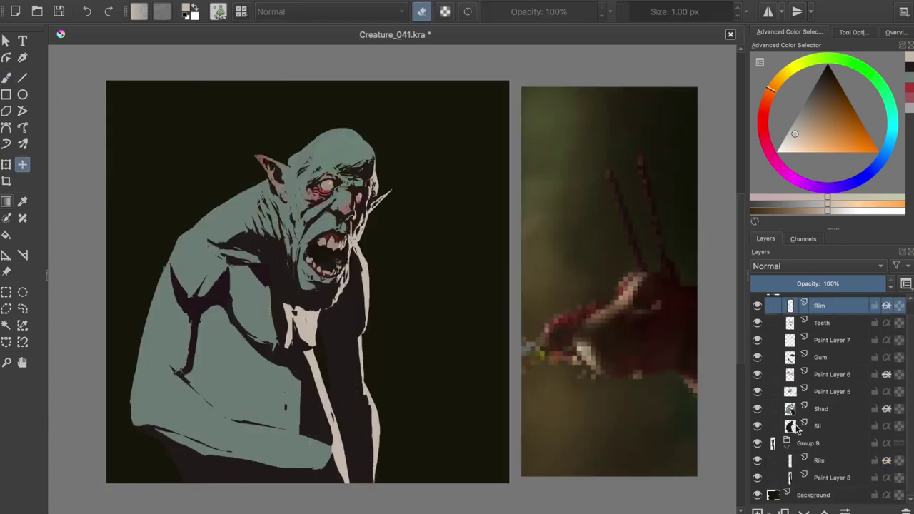
{"action": "key", "text": "d"}
{"action": "key", "text": "b"}
{"action": "key", "text": "e"}
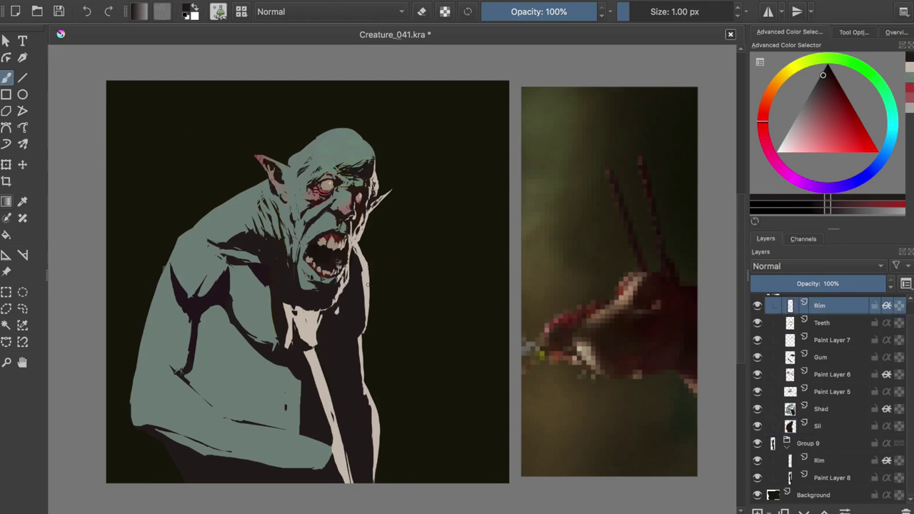
{"action": "key", "text": "e"}
Outline the cloak area as a freehand selection on the lower Rim layer, then save.
{"action": "left_click", "coordinate": [22, 308]}
{"action": "left_click_drag", "start_coordinate": [275, 293], "coordinate": [325, 294]}
{"action": "key", "text": "t"}
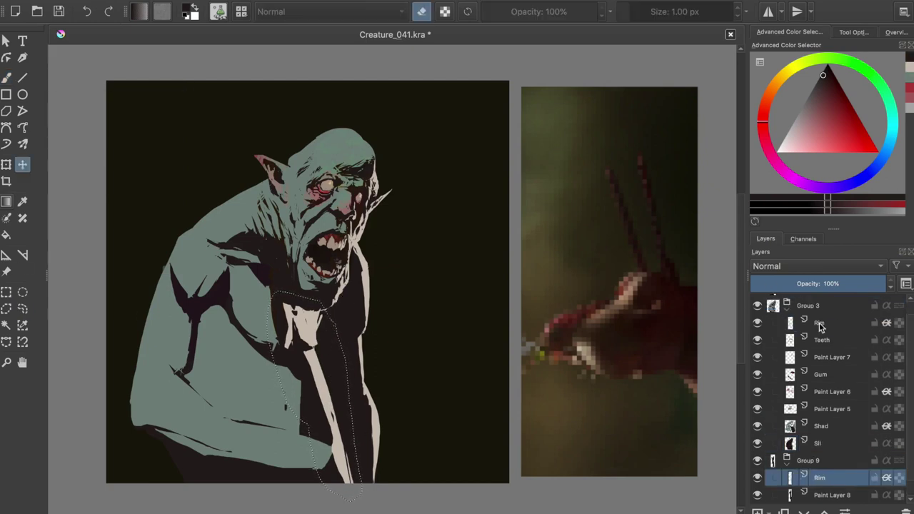
{"action": "left_click", "coordinate": [820, 323]}
{"action": "key", "text": "m"}
{"action": "key", "text": "ctrl+s"}
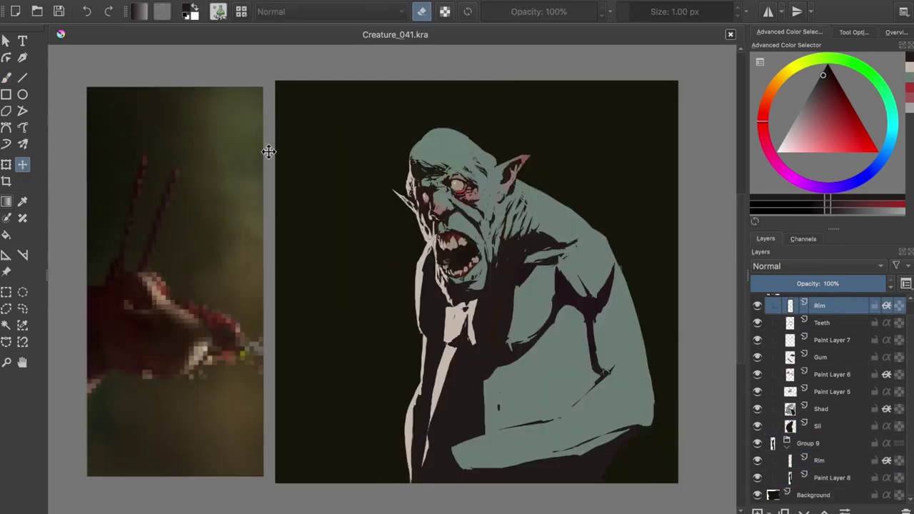
{"action": "key", "text": "b"}
Paint dark shirt strokes, undo a beige one, and move Paint Layer 8 below Shad.
{"action": "left_click_drag", "start_coordinate": [457, 346], "coordinate": [425, 464]}
{"action": "left_click", "coordinate": [450, 318], "text": "ctrl"}
{"action": "left_click_drag", "start_coordinate": [450, 350], "coordinate": [432, 482]}
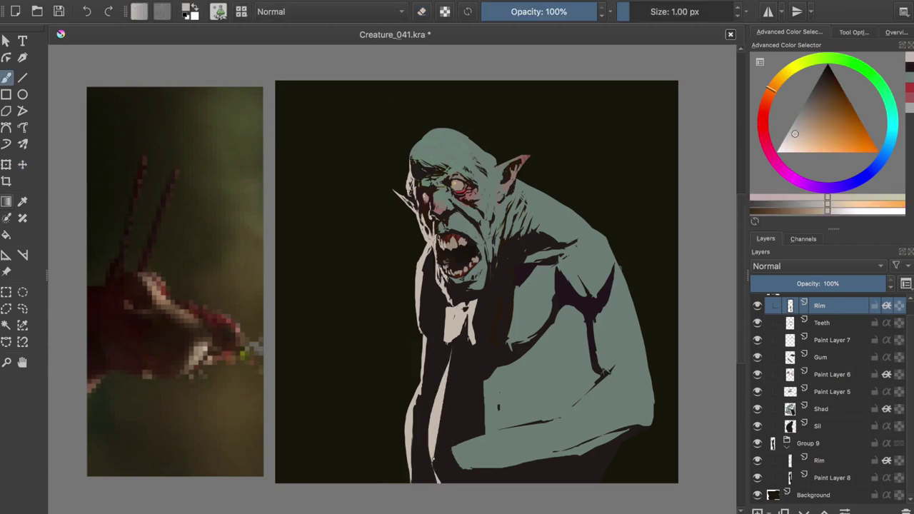
{"action": "key", "text": "ctrl+z"}
{"action": "key", "text": "e"}
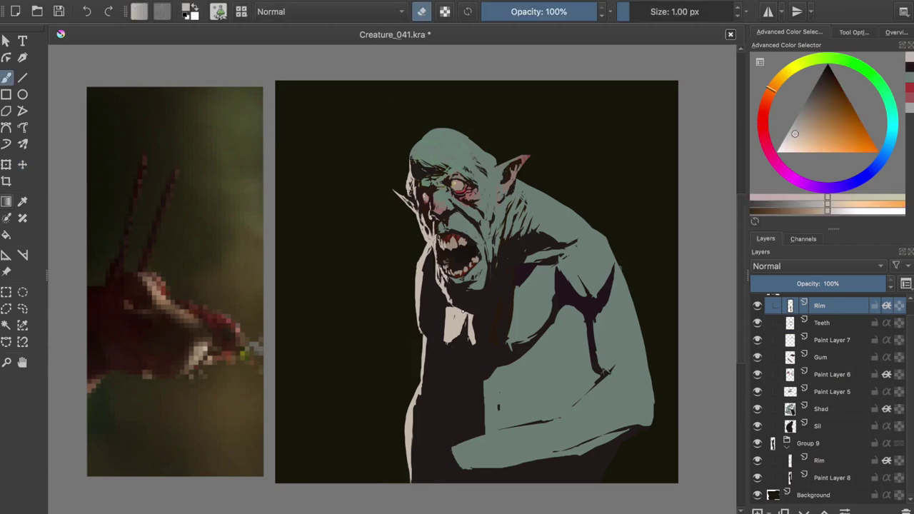
{"action": "key", "text": "e"}
{"action": "key", "text": "m"}
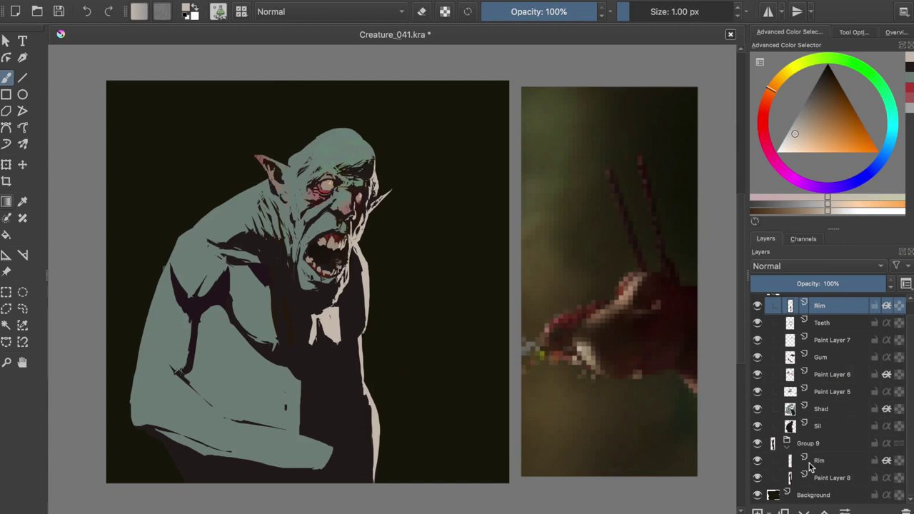
{"action": "left_click_drag", "start_coordinate": [811, 467], "coordinate": [764, 443]}
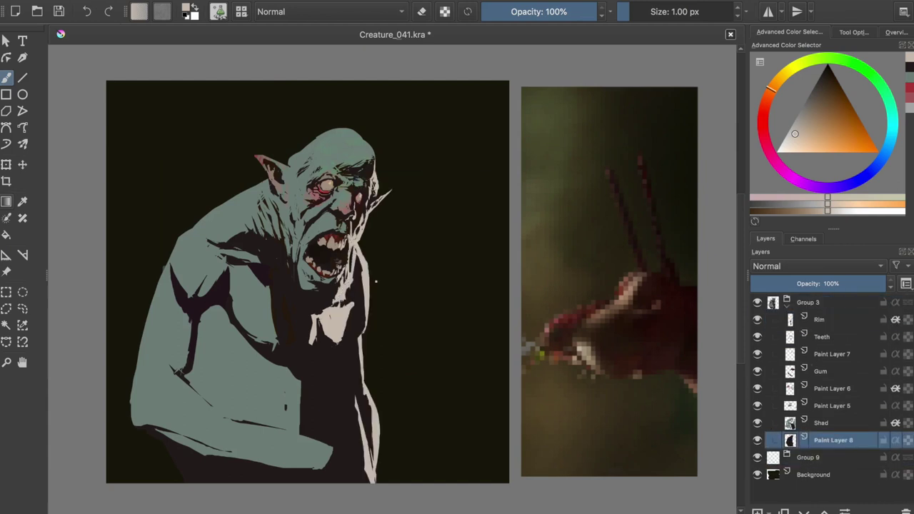
Erase part of the rim light along the torso edge on the Rim layer.
{"action": "left_click", "coordinate": [819, 319]}
{"action": "key", "text": "e"}
{"action": "left_click_drag", "start_coordinate": [357, 396], "coordinate": [370, 482]}
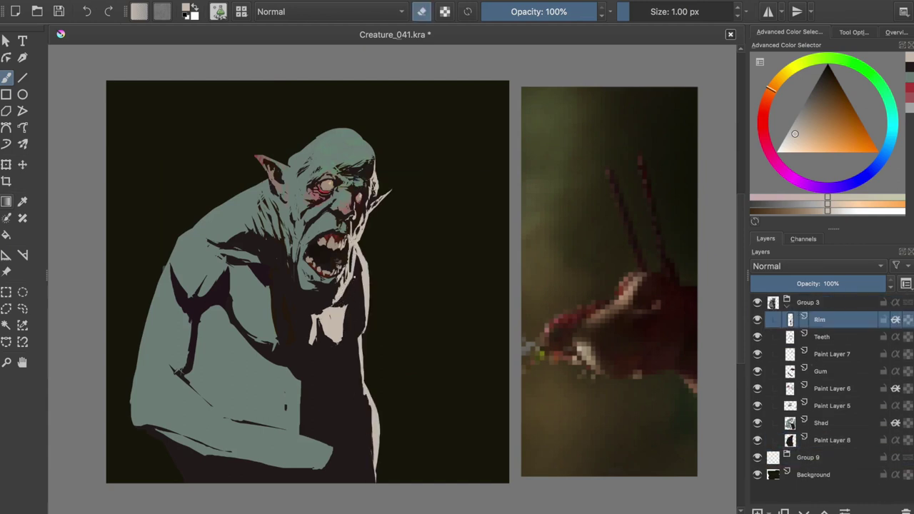
{"action": "key", "text": "e"}
{"action": "key", "text": "e"}
{"action": "key", "text": "m"}
{"action": "key", "text": "e"}
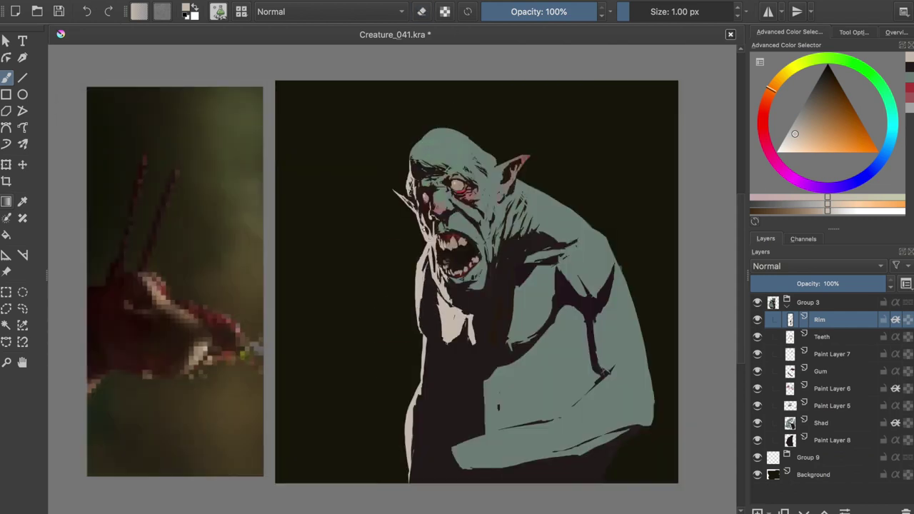
{"action": "key", "text": "m"}
Erase part of the neck rim and repaint a light rim stroke down neck and chest.
{"action": "key", "text": "e"}
{"action": "left_click_drag", "start_coordinate": [347, 287], "coordinate": [337, 341]}
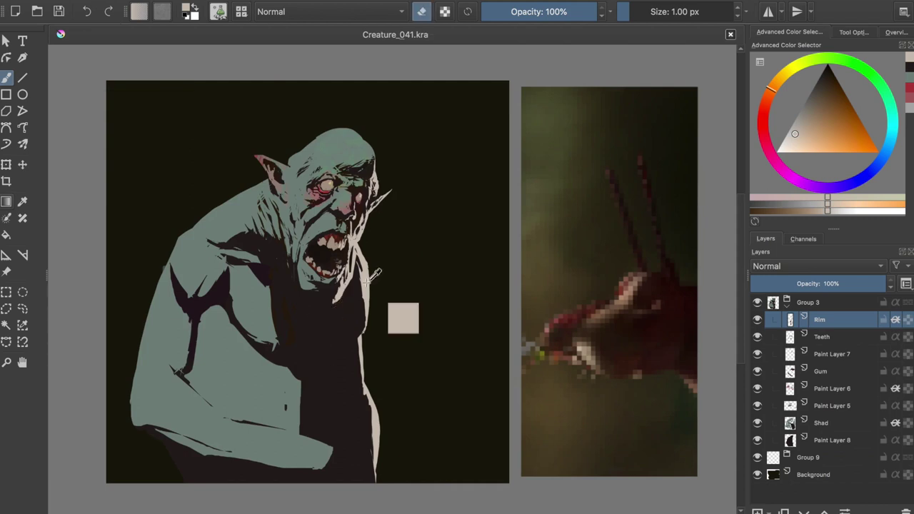
{"action": "key", "text": "e"}
{"action": "key", "text": "ctrl+s"}
{"action": "left_click_drag", "start_coordinate": [357, 277], "coordinate": [342, 362]}
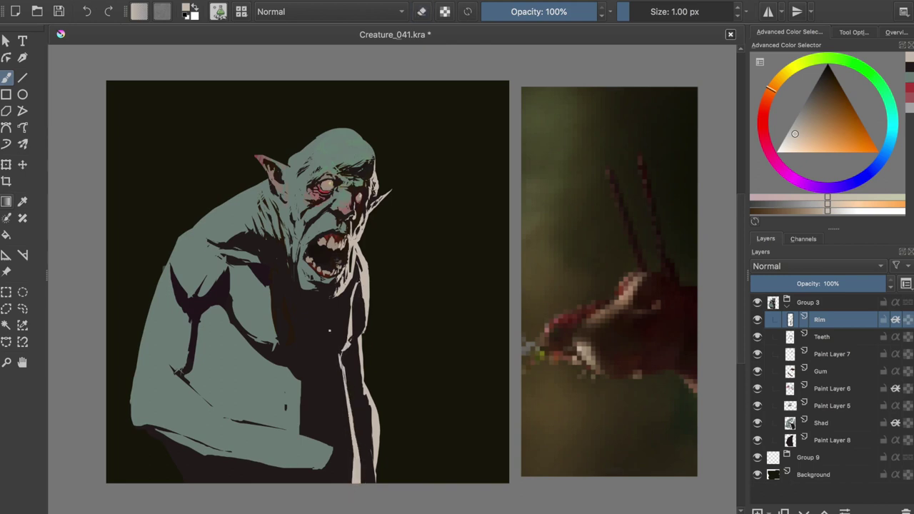
{"action": "key", "text": "m"}
{"action": "key", "text": "ctrl+s"}
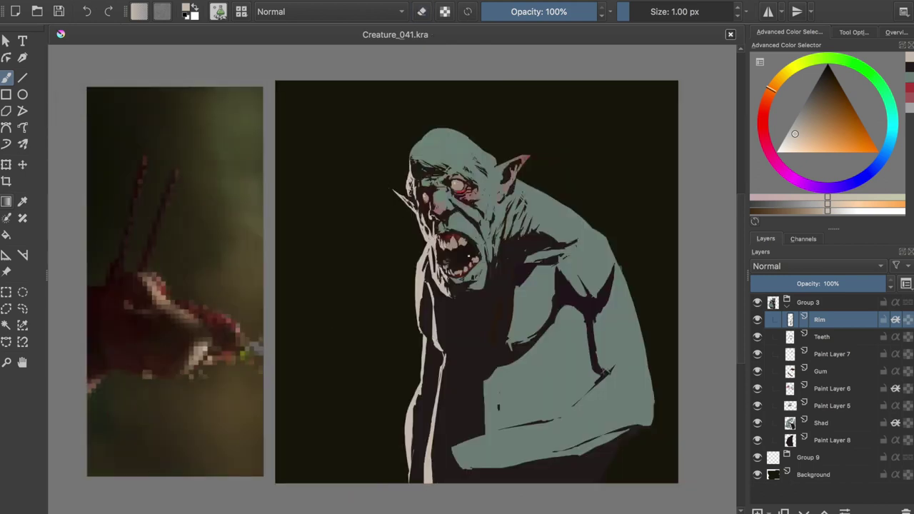
Dab a rim mark near the neck and add a light rim stroke along the chest edge.
{"action": "left_click", "coordinate": [446, 296]}
{"action": "key", "text": "e"}
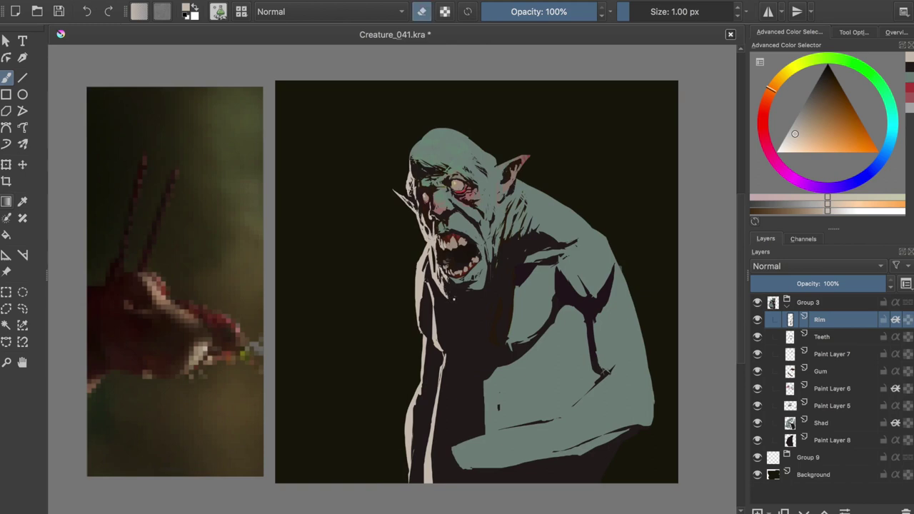
{"action": "key", "text": "m"}
{"action": "key", "text": "ctrl+s"}
{"action": "key", "text": "e"}
{"action": "left_click_drag", "start_coordinate": [336, 352], "coordinate": [350, 472]}
{"action": "key", "text": "ctrl+s"}
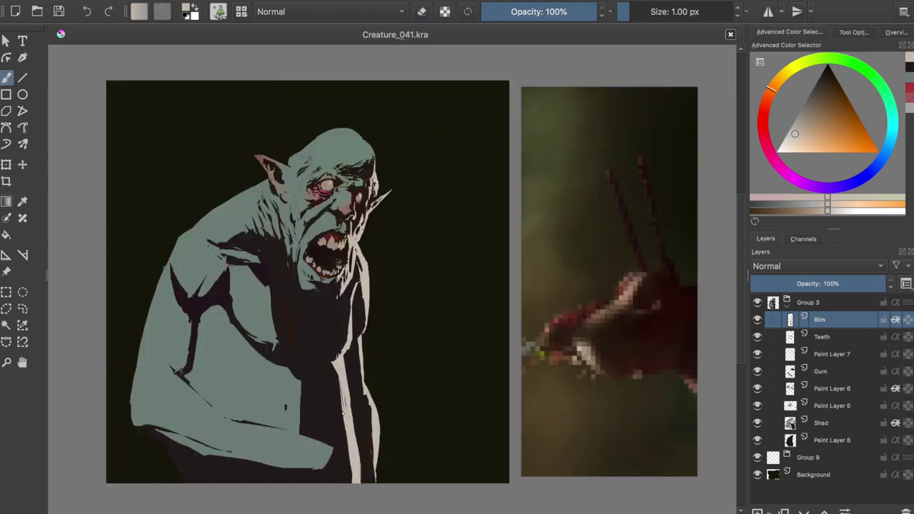
Add a small stroke near the canvas bottom and insert a new layer above Rim.
{"action": "key", "text": "e"}
{"action": "key", "text": "m"}
{"action": "key", "text": "e"}
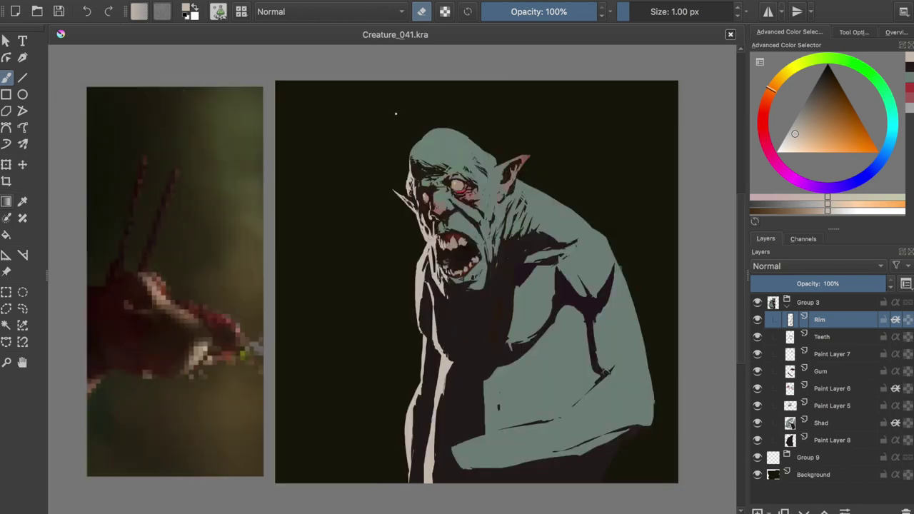
{"action": "left_click_drag", "start_coordinate": [428, 450], "coordinate": [457, 471]}
{"action": "key", "text": "Insert"}
Name the new layer 'Hand' and try a teal hand blob, then undo it.
{"action": "type", "text": "Handm"}
{"action": "mouse_move", "coordinate": [389, 432]}
{"action": "left_mouse_down"}
{"action": "mouse_move", "coordinate": [328, 437]}
{"action": "mouse_move", "coordinate": [357, 418]}
{"action": "mouse_move", "coordinate": [382, 432]}
{"action": "mouse_move", "coordinate": [363, 481]}
{"action": "mouse_move", "coordinate": [330, 460]}
{"action": "left_mouse_up"}
{"action": "key", "text": "ctrl+z"}
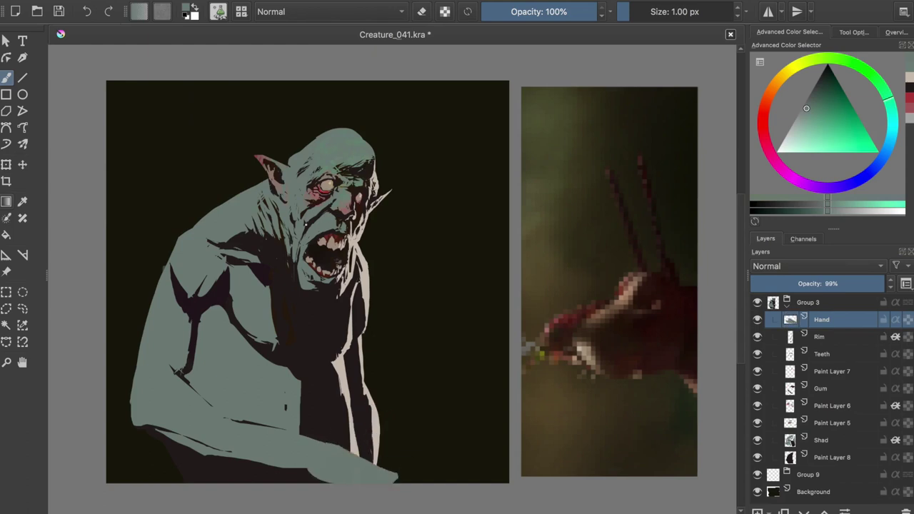
Transform Group 3 to move the whole creature up slightly.
{"action": "left_click", "coordinate": [808, 302]}
{"action": "key", "text": "ctrl+t"}
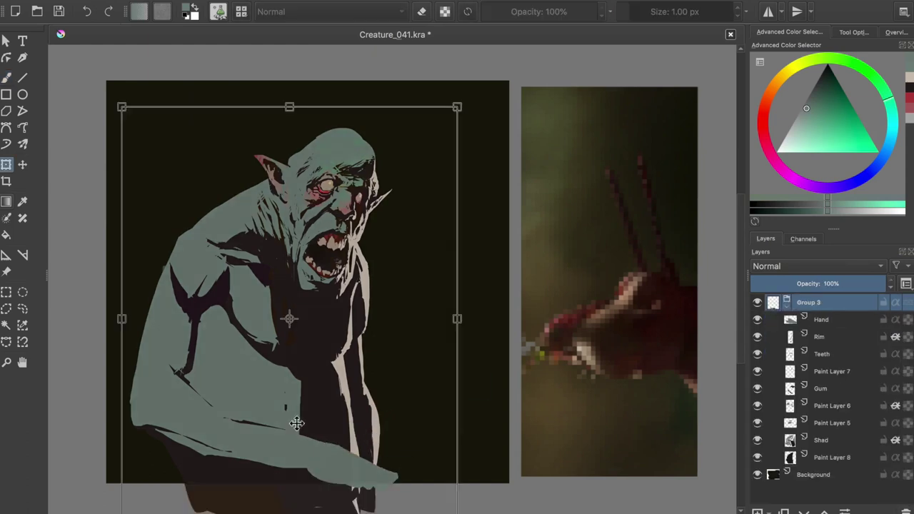
{"action": "left_click_drag", "start_coordinate": [289, 115], "coordinate": [288, 94]}
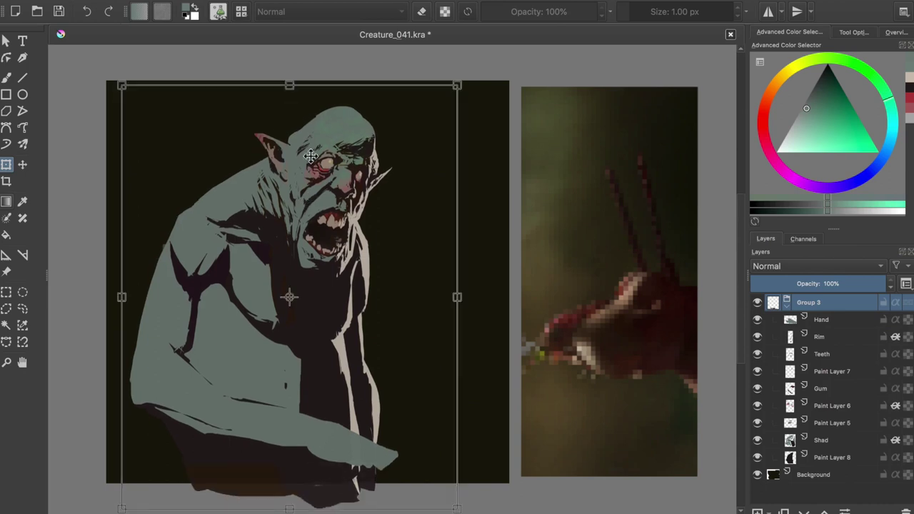
{"action": "key", "text": "Return"}
{"action": "key", "text": "b"}
{"action": "left_click", "coordinate": [814, 474]}
Paint cream rim light down the lower body edge on the Rim layer.
{"action": "left_click", "coordinate": [834, 458]}
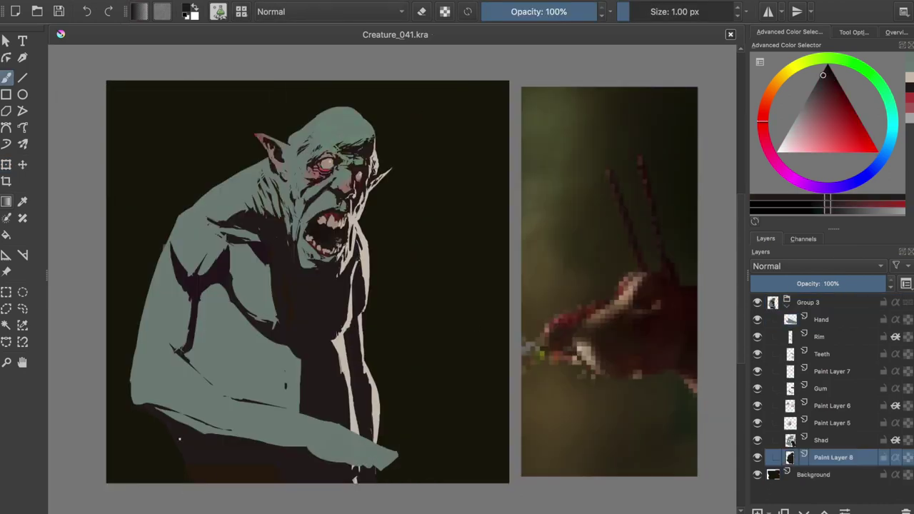
{"action": "left_click_drag", "start_coordinate": [390, 409], "coordinate": [390, 447]}
{"action": "left_click", "coordinate": [819, 337]}
{"action": "left_click", "coordinate": [372, 336], "text": "ctrl"}
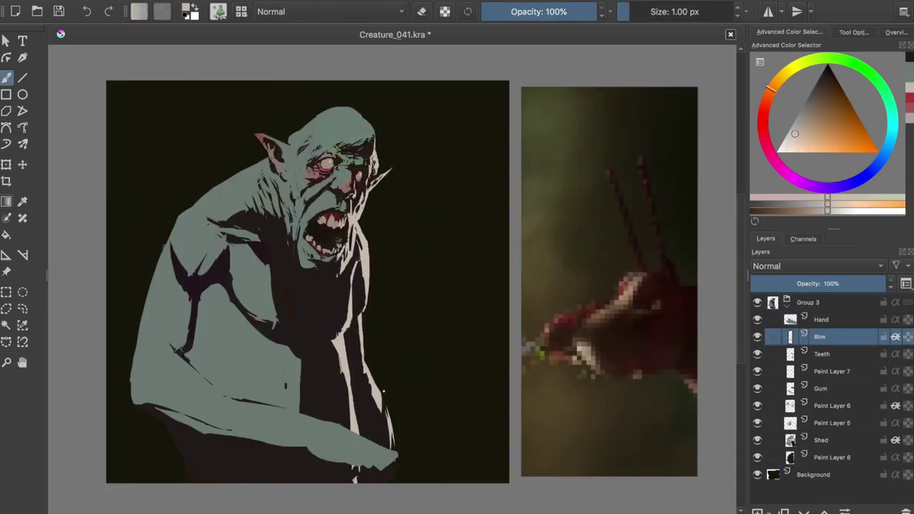
{"action": "left_click_drag", "start_coordinate": [384, 393], "coordinate": [385, 424]}
{"action": "mouse_move", "coordinate": [368, 379]}
{"action": "left_mouse_down"}
{"action": "mouse_move", "coordinate": [381, 426]}
{"action": "mouse_move", "coordinate": [374, 378]}
{"action": "left_mouse_up"}
Trim the new rim strokes with the eraser, checking the mirrored view, and save.
{"action": "key", "text": "e"}
{"action": "key", "text": "m"}
{"action": "left_click_drag", "start_coordinate": [395, 450], "coordinate": [409, 389]}
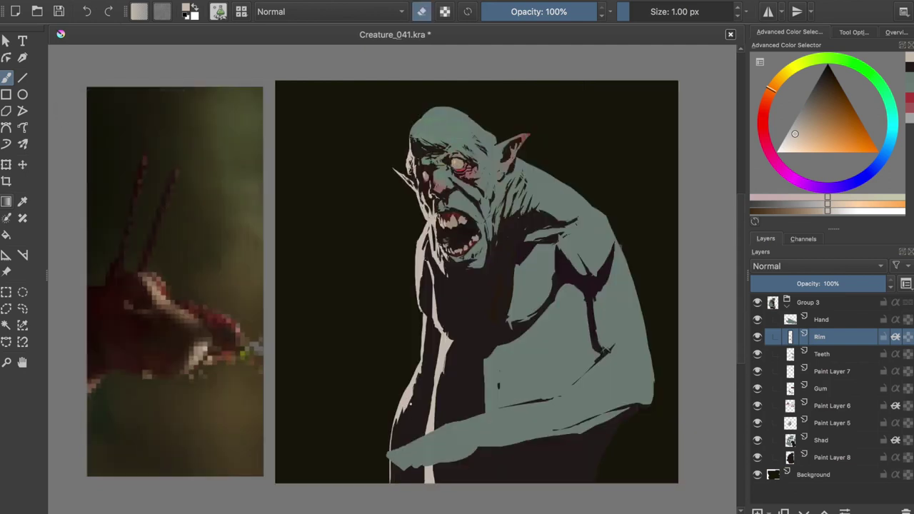
{"action": "key", "text": "m"}
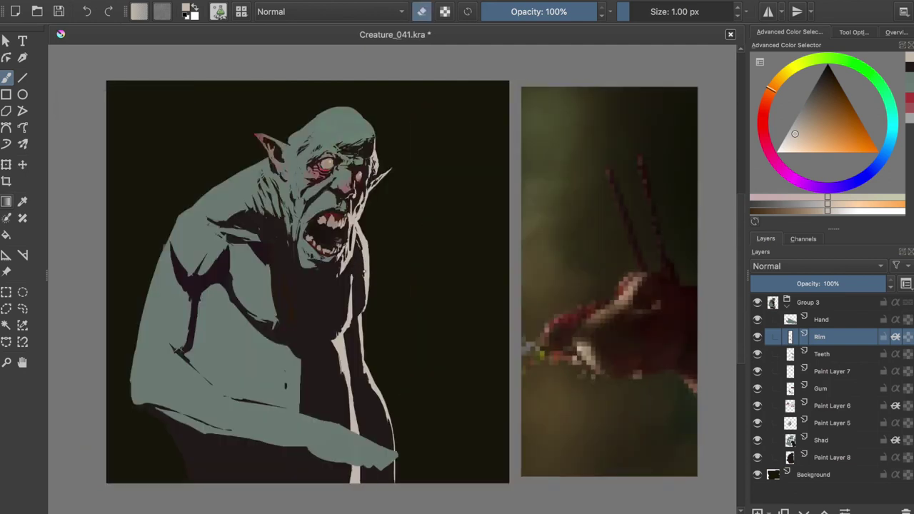
{"action": "key", "text": "e"}
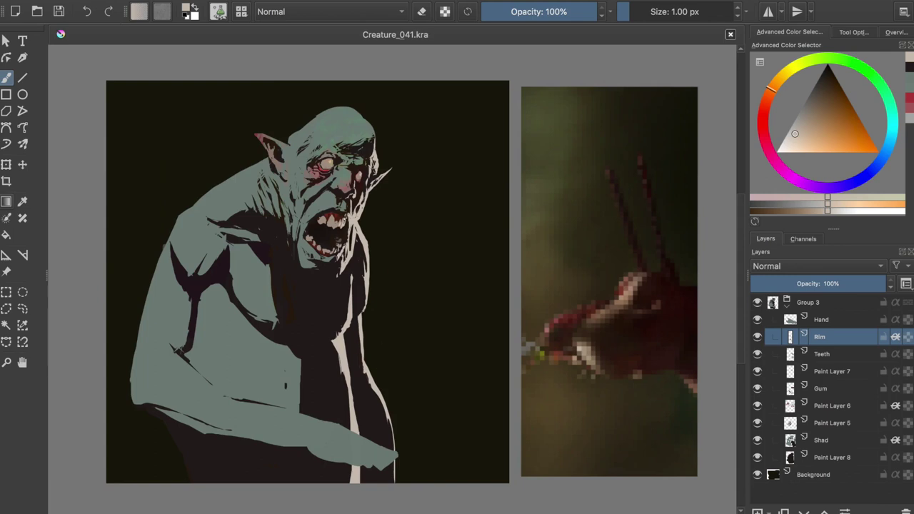
{"action": "key", "text": "e"}
{"action": "key", "text": "m"}
{"action": "key", "text": "ctrl+s"}
{"action": "key", "text": "m"}
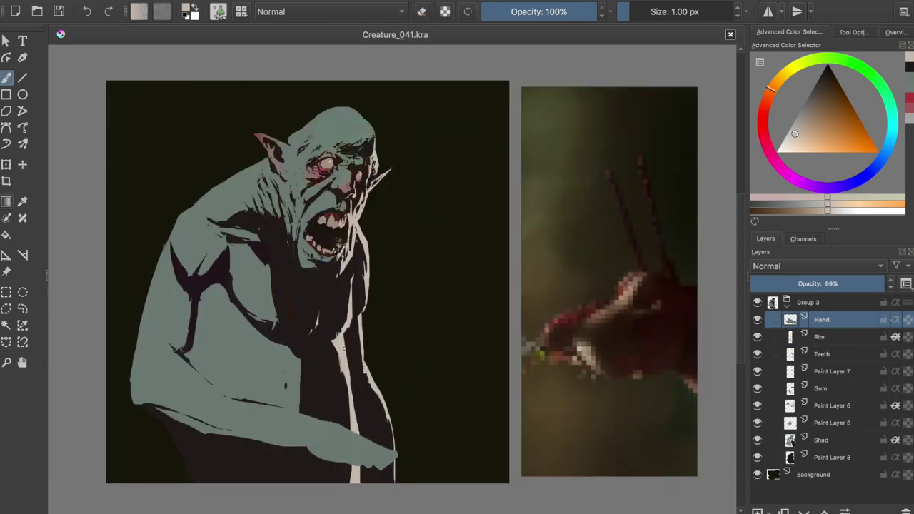
Try a dark shadow stroke on the torso on the Shad layer, undo it, and save.
{"action": "left_click", "coordinate": [294, 361], "text": "ctrl"}
{"action": "left_click_drag", "start_coordinate": [294, 361], "coordinate": [298, 359]}
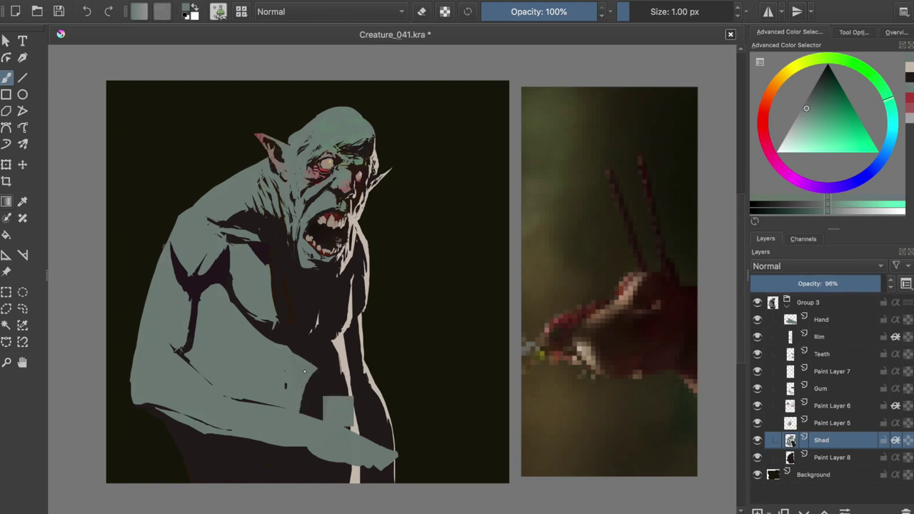
{"action": "key", "text": "ctrl+z"}
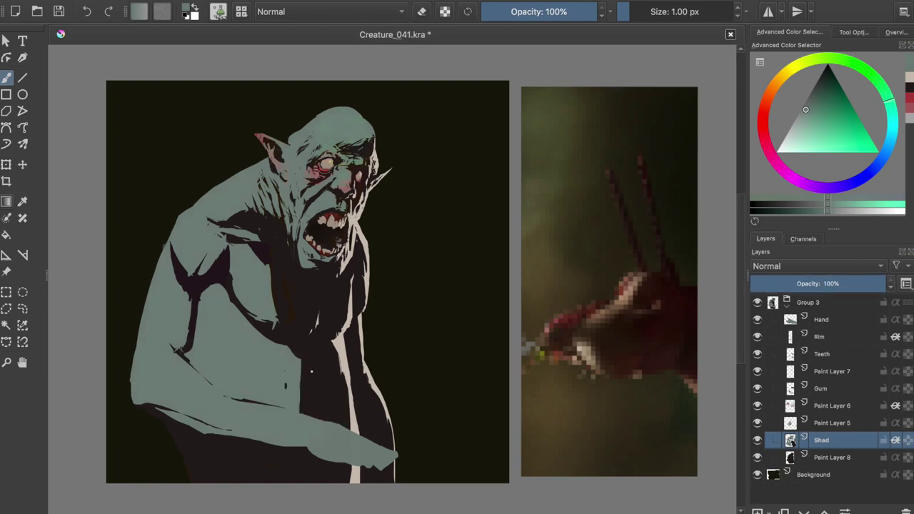
{"action": "key", "text": "e"}
{"action": "key", "text": "ctrl+s"}
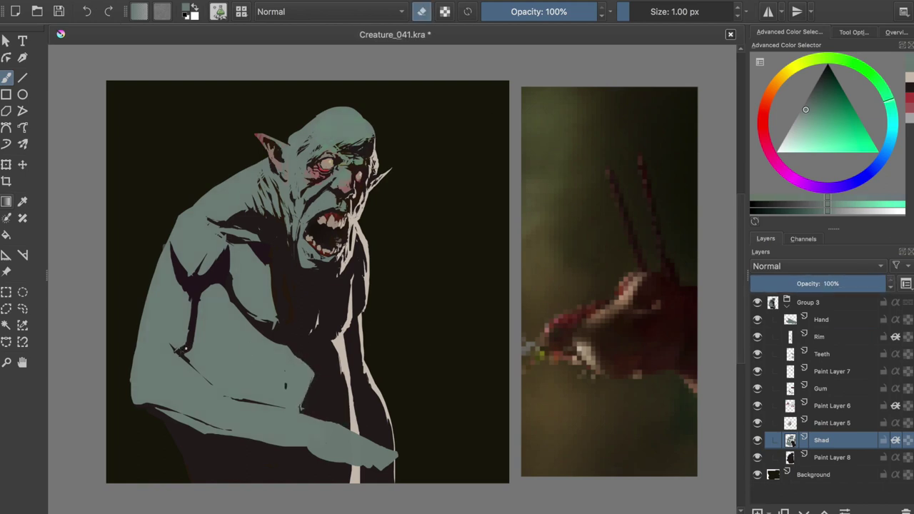
Try a dark desaturated green, return to reddish-black on a lower layer, and save.
{"action": "key", "text": "d"}
{"action": "left_click", "coordinate": [226, 277], "text": "ctrl"}
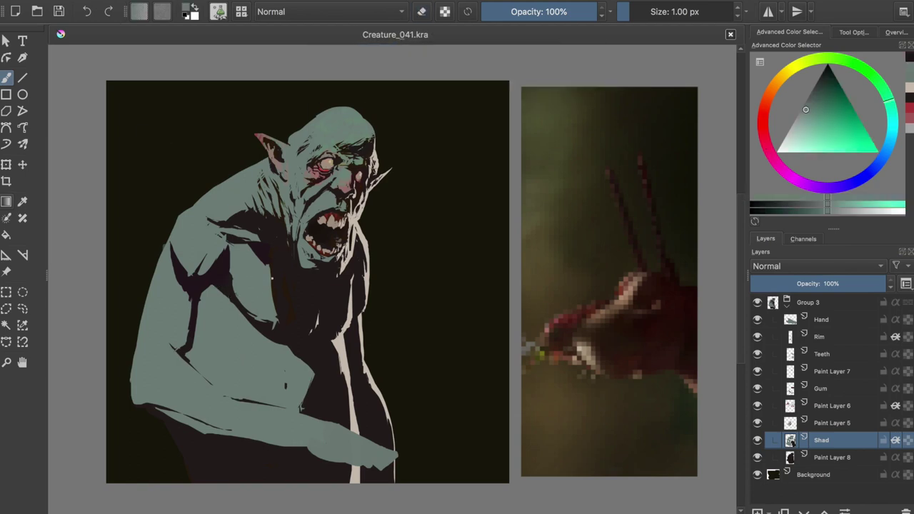
{"action": "key", "text": "d"}
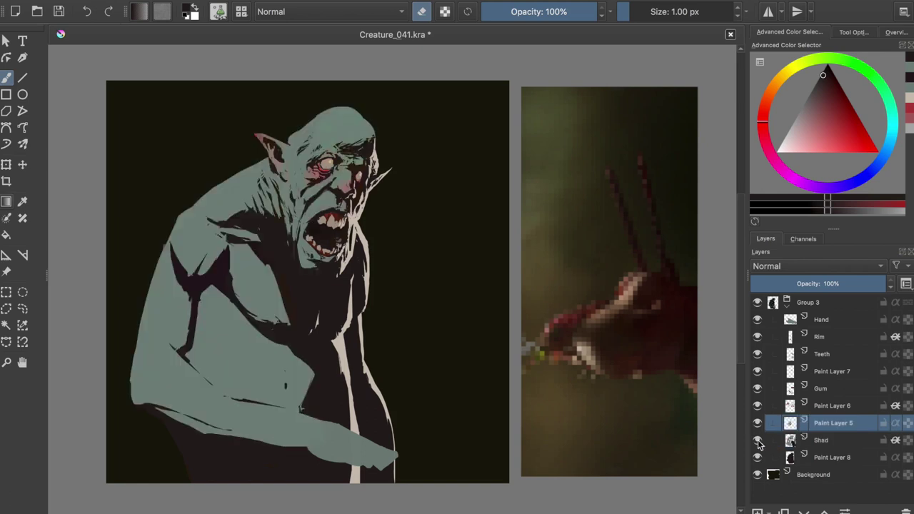
{"action": "left_click", "coordinate": [790, 457]}
{"action": "key", "text": "e"}
{"action": "key", "text": "ctrl+s"}
Paint a green clawed hand on the Hand layer, then undo it and the layer.
{"action": "left_click", "coordinate": [821, 319]}
{"action": "left_click", "coordinate": [379, 458], "text": "ctrl"}
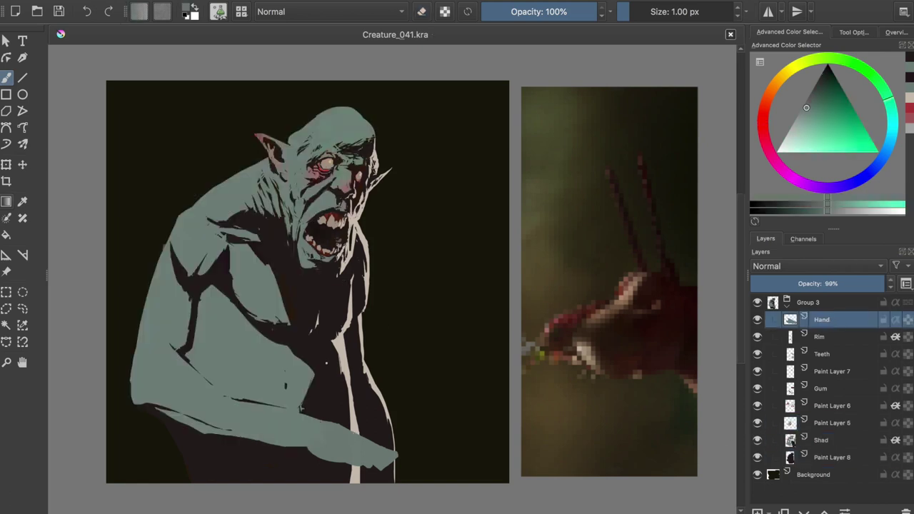
{"action": "left_click_drag", "start_coordinate": [360, 468], "coordinate": [425, 475]}
{"action": "left_click_drag", "start_coordinate": [400, 444], "coordinate": [437, 483]}
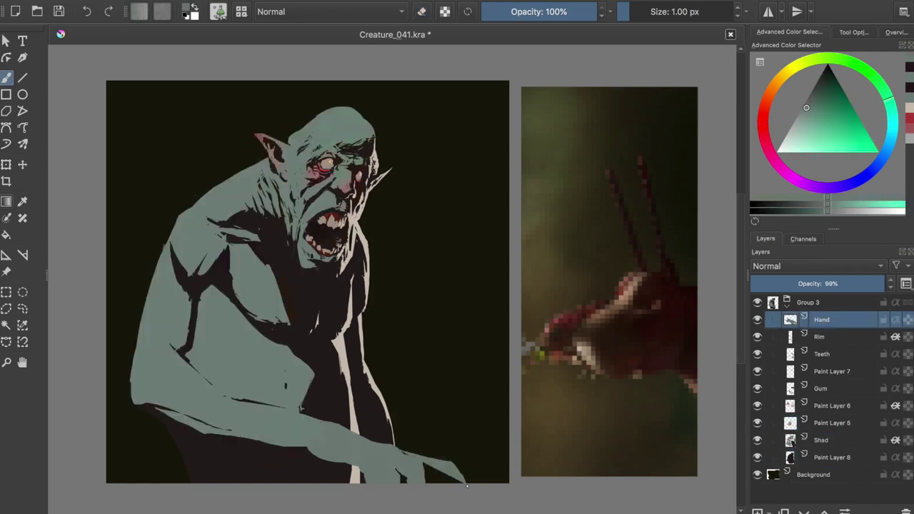
{"action": "key", "text": "ctrl+z"}
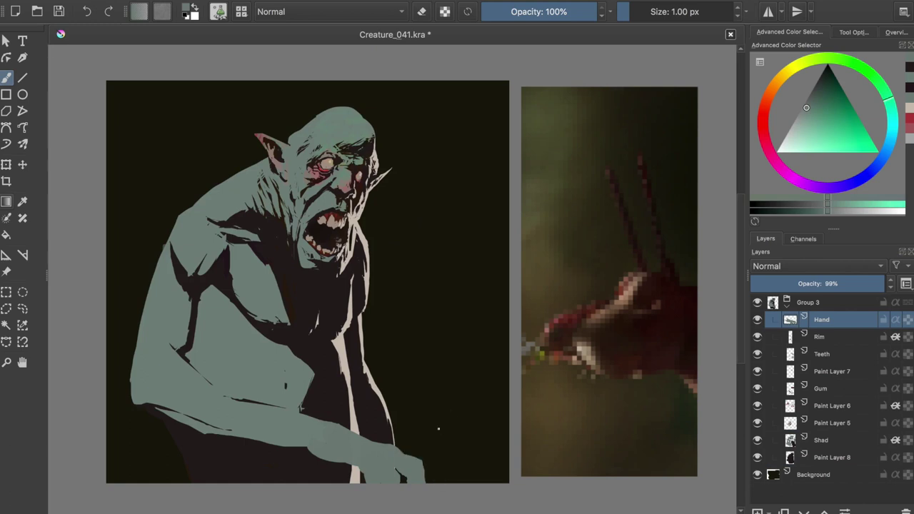
{"action": "key", "text": "m"}
{"action": "key", "text": "m"}
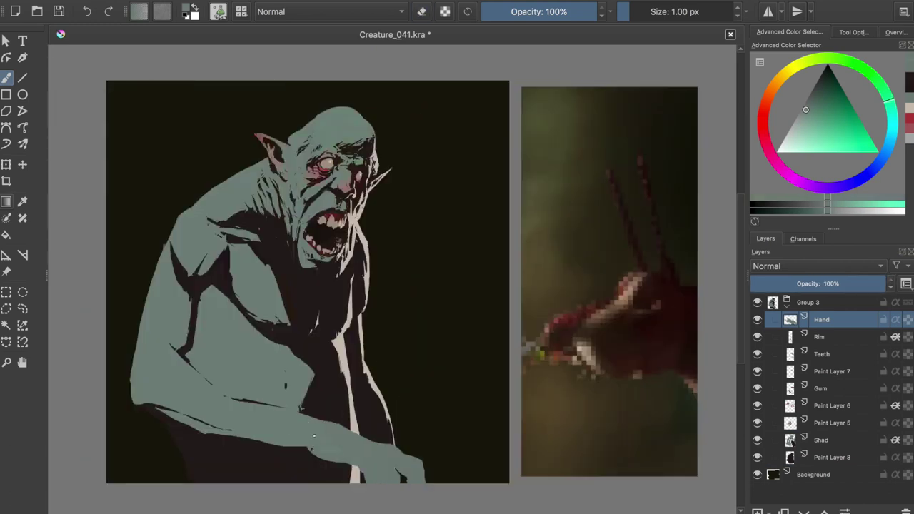
{"action": "key", "text": "ctrl+z"}
{"action": "key", "text": "ctrl+z"}
{"action": "key", "text": "ctrl+z"}
{"action": "key", "text": "ctrl+z"}
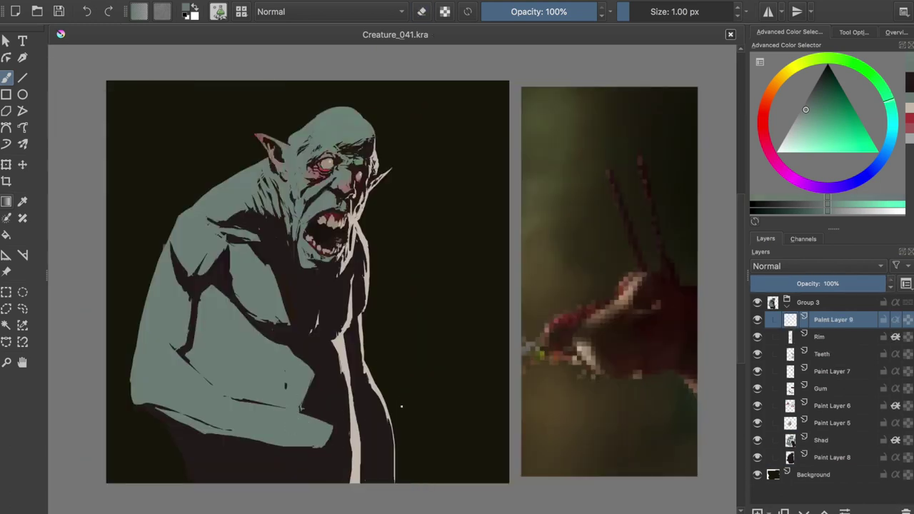
{"action": "mouse_move", "coordinate": [345, 467]}
{"action": "left_mouse_down"}
{"action": "mouse_move", "coordinate": [400, 436]}
{"action": "mouse_move", "coordinate": [480, 472]}
{"action": "mouse_move", "coordinate": [431, 491]}
{"action": "mouse_move", "coordinate": [386, 459]}
{"action": "left_mouse_up"}
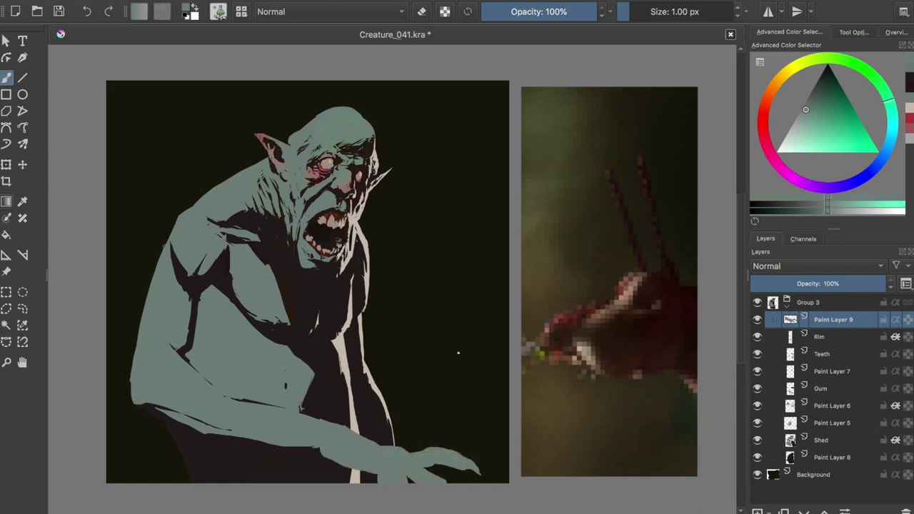
{"action": "key", "text": "ctrl+z"}
{"action": "key", "text": "ctrl+z"}
{"action": "key", "text": "ctrl+z"}
{"action": "key", "text": "ctrl+z"}
{"action": "key", "text": "ctrl+z"}
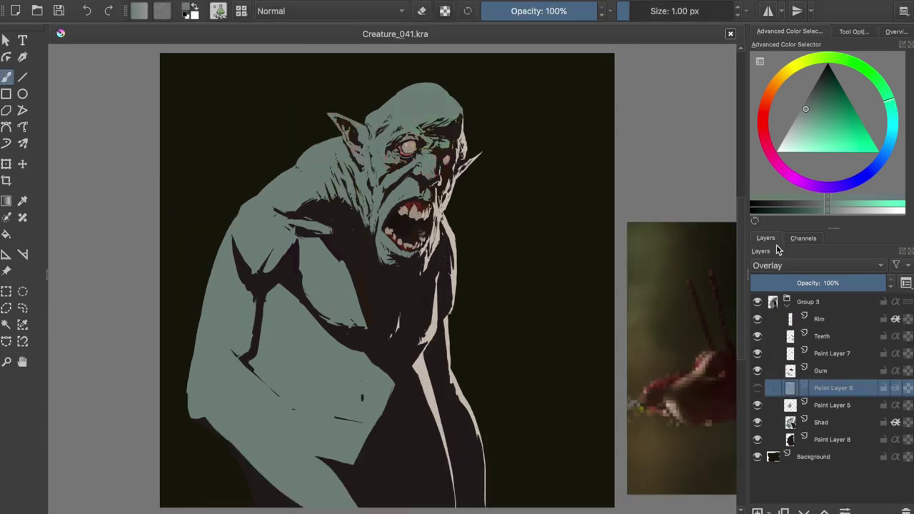
Select the Shad layer, check the mirrored view, save, and undo a small light stroke.
{"action": "left_click", "coordinate": [765, 426]}
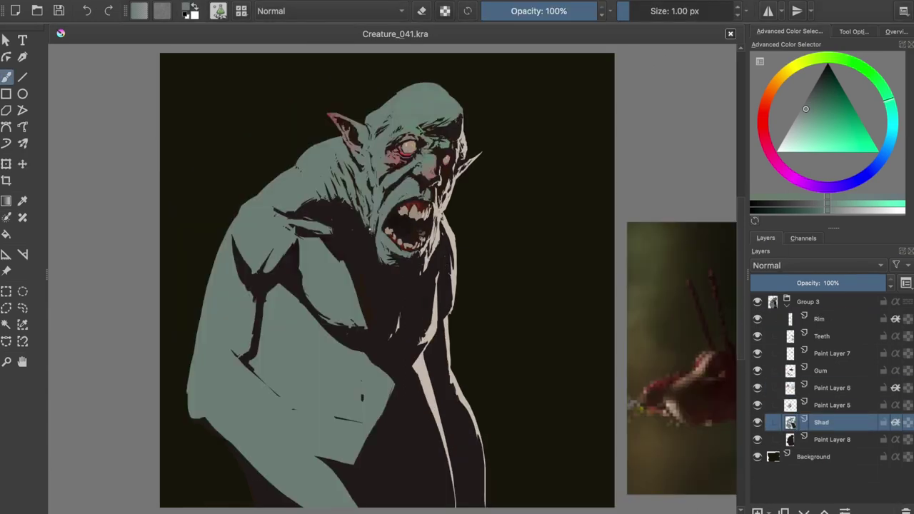
{"action": "key", "text": "m"}
{"action": "key", "text": "e"}
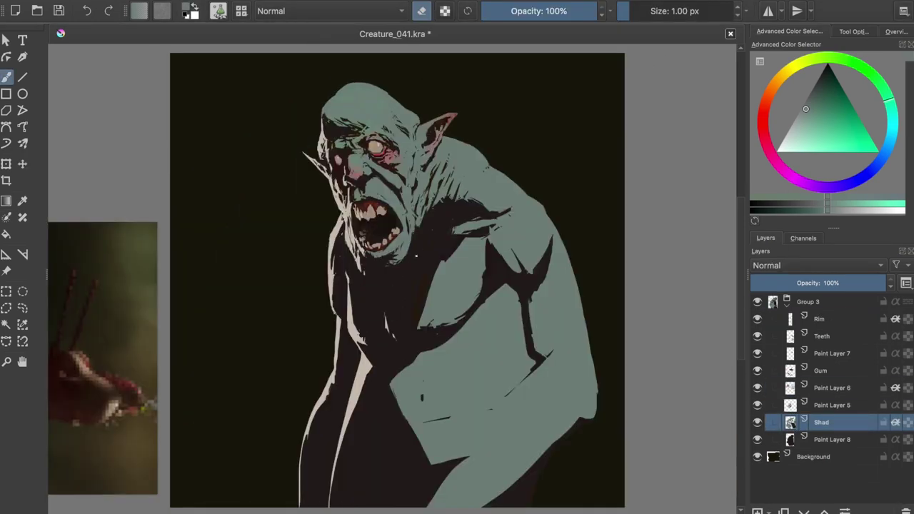
{"action": "key", "text": "e"}
{"action": "key", "text": "e"}
{"action": "key", "text": "m"}
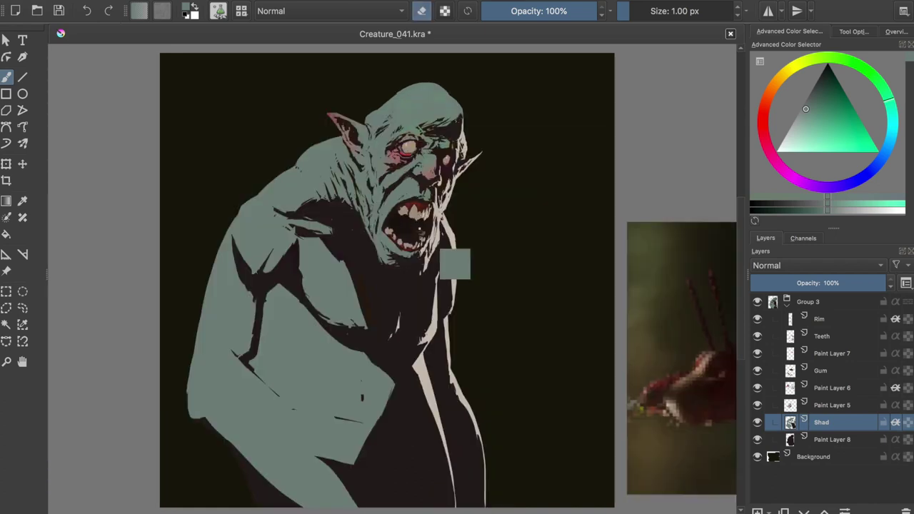
{"action": "key", "text": "ctrl+s"}
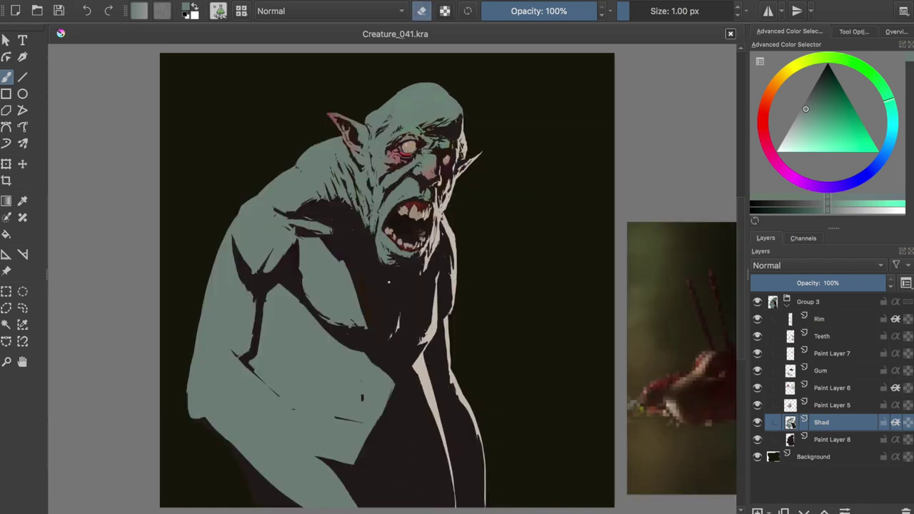
{"action": "key", "text": "e"}
{"action": "left_click_drag", "start_coordinate": [373, 234], "coordinate": [375, 245]}
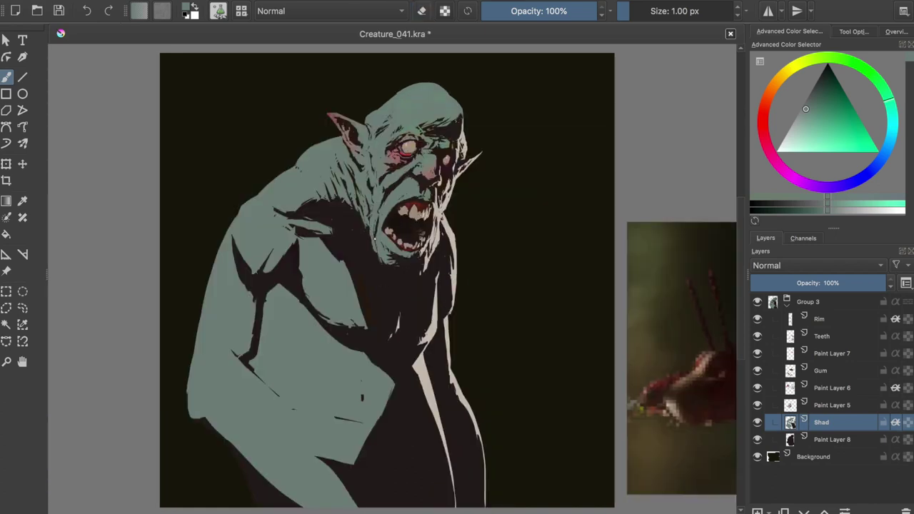
{"action": "key", "text": "ctrl+z"}
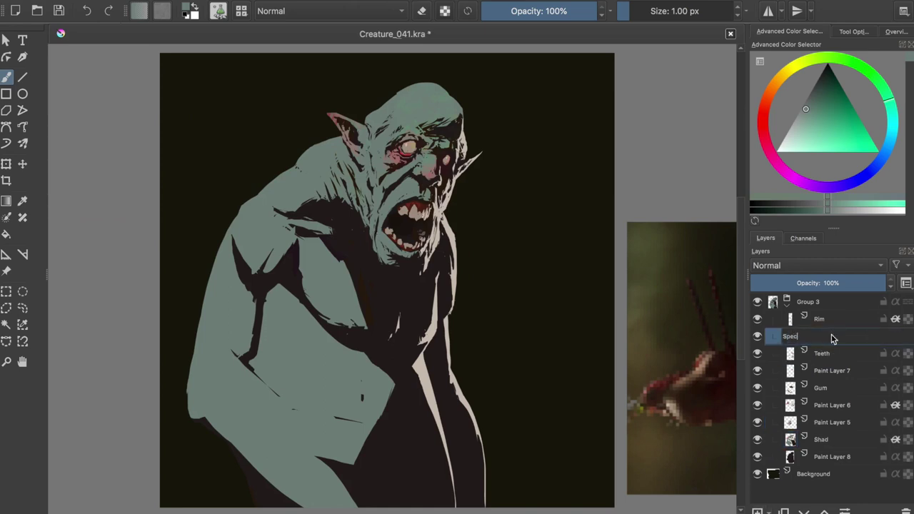
Confirm the Spec layer name and paint highlights on the head and shoulder.
{"action": "left_click", "coordinate": [803, 122]}
{"action": "mouse_move", "coordinate": [410, 102]}
{"action": "left_mouse_down"}
{"action": "mouse_move", "coordinate": [419, 96]}
{"action": "mouse_move", "coordinate": [403, 112]}
{"action": "left_mouse_up"}
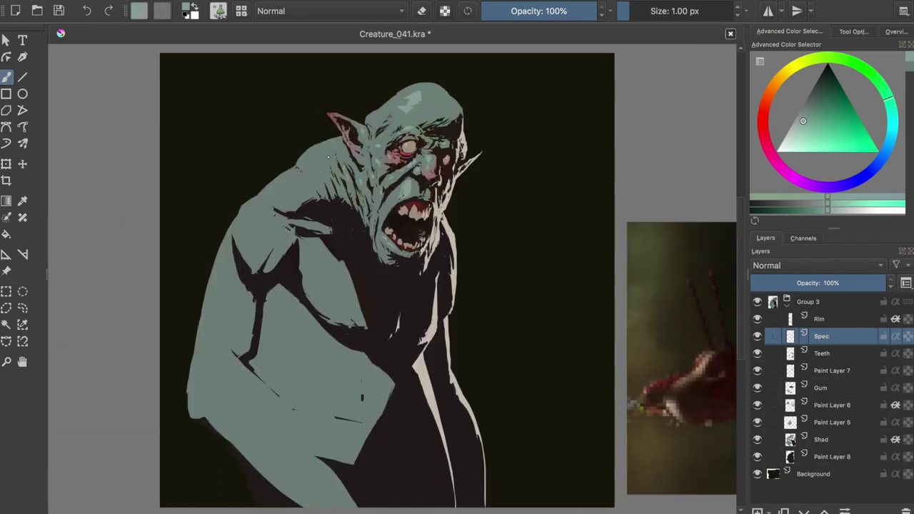
{"action": "left_click", "coordinate": [297, 173]}
{"action": "left_click", "coordinate": [259, 219]}
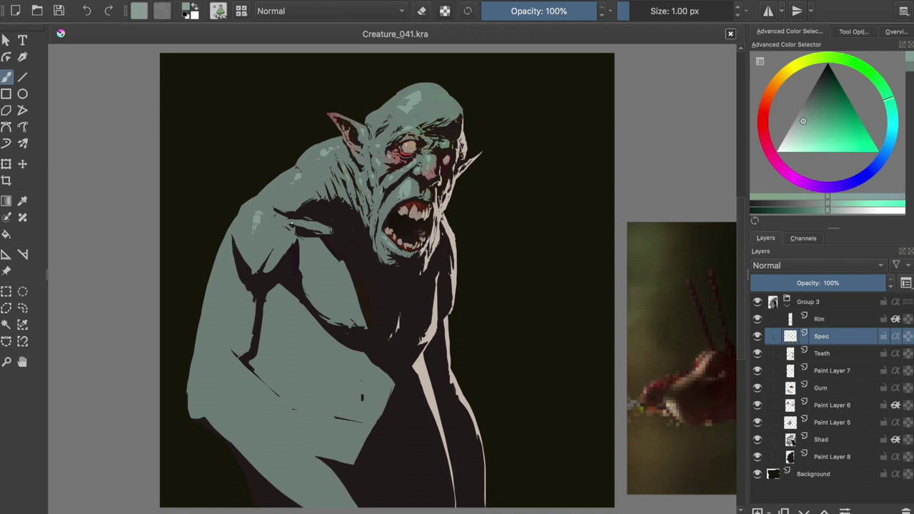
Paint highlights along the left shoulder edge and across the chest.
{"action": "key", "text": "e"}
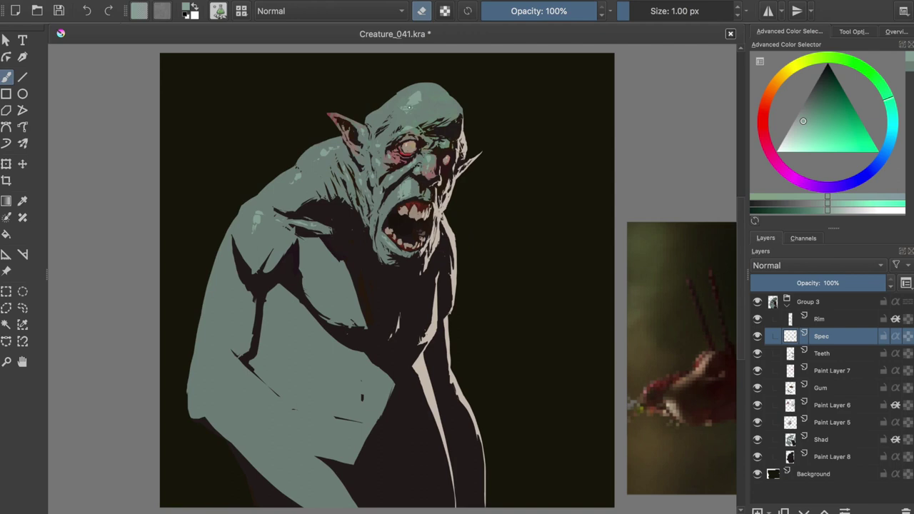
{"action": "key", "text": "m"}
{"action": "key", "text": "m"}
{"action": "key", "text": "e"}
{"action": "left_click_drag", "start_coordinate": [223, 290], "coordinate": [223, 268]}
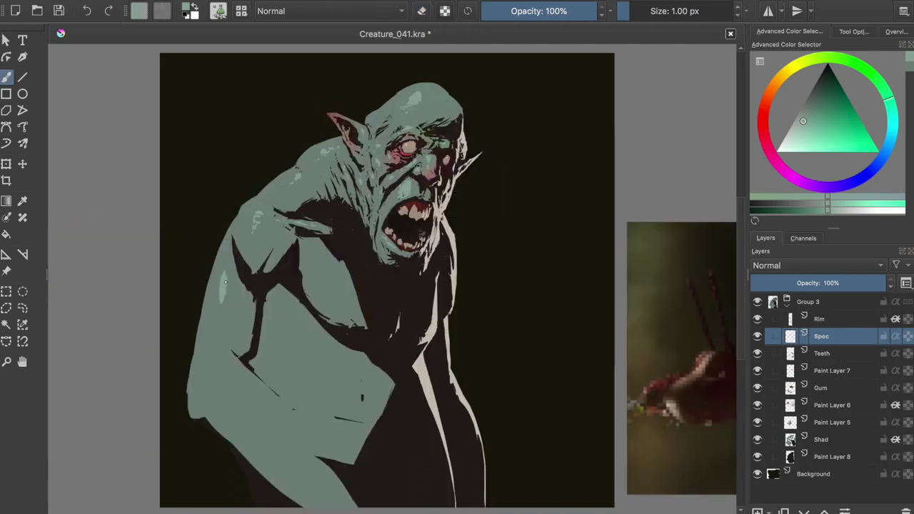
{"action": "mouse_move", "coordinate": [309, 318]}
{"action": "left_mouse_down"}
{"action": "mouse_move", "coordinate": [289, 389]}
{"action": "mouse_move", "coordinate": [286, 357]}
{"action": "left_mouse_up"}
Trim the chest highlight strokes with the eraser and save.
{"action": "key", "text": "e"}
{"action": "key", "text": "ctrl+s"}
{"action": "key", "text": "e"}
{"action": "left_click_drag", "start_coordinate": [297, 317], "coordinate": [295, 300]}
{"action": "key", "text": "e"}
{"action": "key", "text": "ctrl+s"}
Cancel a hue/saturation adjustment and paint a dark chest stroke on the Shad layer.
{"action": "key", "text": "ctrl+u"}
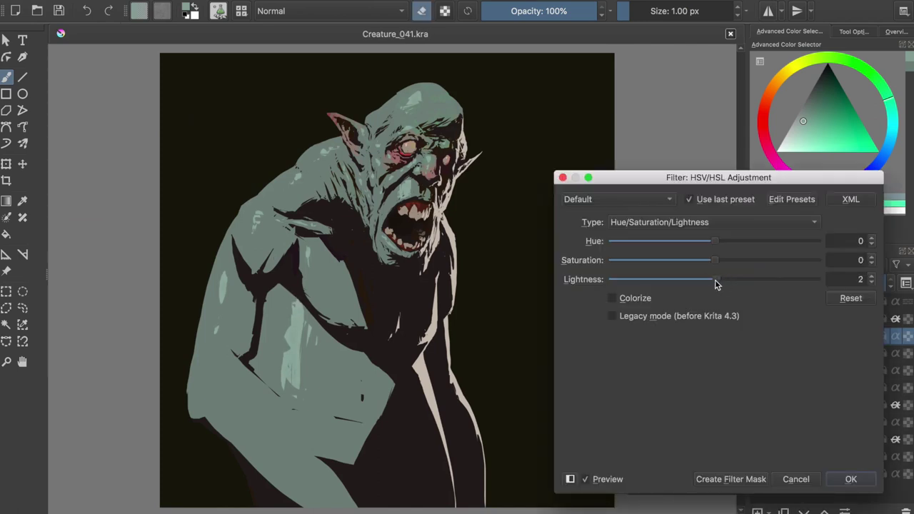
{"action": "key", "text": "Escape"}
{"action": "key", "text": "Page_Down"}
{"action": "key", "text": "Page_Down"}
{"action": "key", "text": "Page_Down"}
{"action": "left_click_drag", "start_coordinate": [337, 405], "coordinate": [389, 395]}
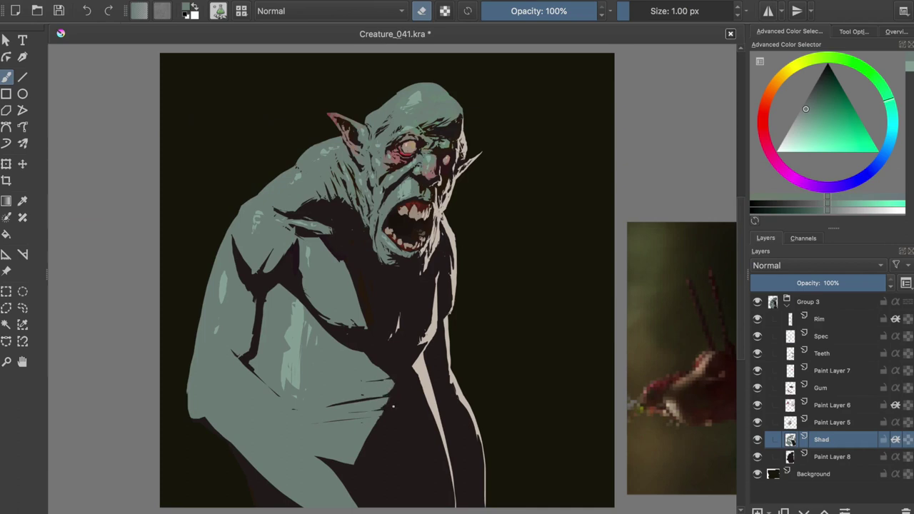
Undo the dark chest stroke, then add dark hatching on the lower-left torso and erase parts of it.
{"action": "key", "text": "e"}
{"action": "key", "text": "ctrl+z"}
{"action": "key", "text": "e"}
{"action": "mouse_move", "coordinate": [215, 362]}
{"action": "left_mouse_down"}
{"action": "mouse_move", "coordinate": [220, 383]}
{"action": "mouse_move", "coordinate": [267, 394]}
{"action": "mouse_move", "coordinate": [314, 493]}
{"action": "left_mouse_up"}
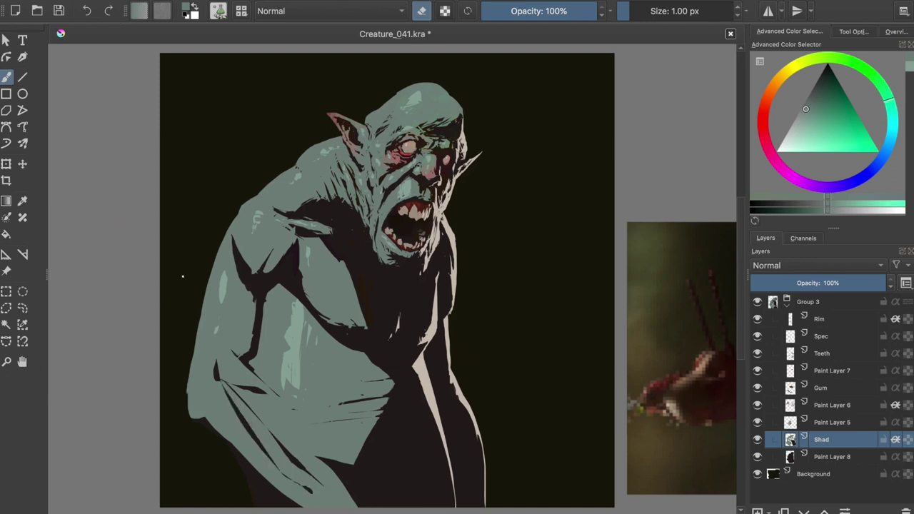
{"action": "key", "text": "e"}
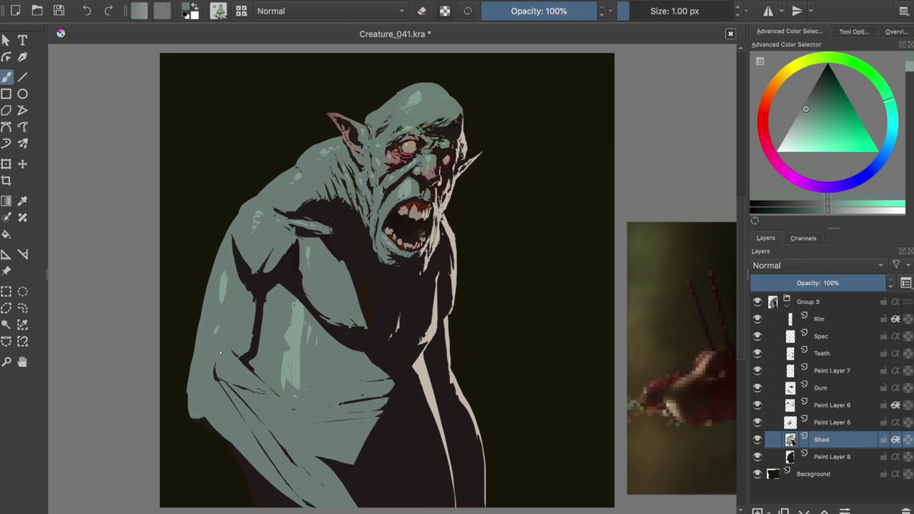
{"action": "key", "text": "e"}
{"action": "left_click_drag", "start_coordinate": [218, 445], "coordinate": [259, 472]}
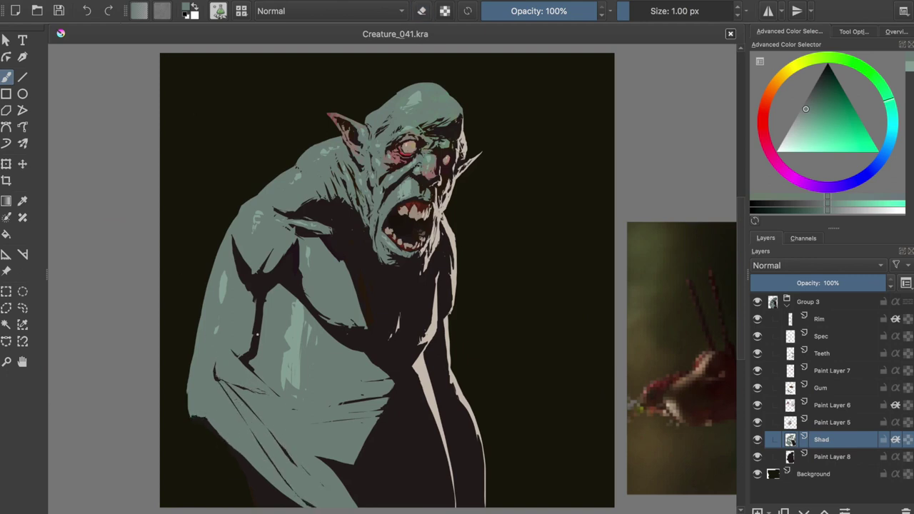
{"action": "left_click_drag", "start_coordinate": [246, 389], "coordinate": [294, 426]}
Reshape the dark strokes along the lower torso diagonal, carve back its green edge, and save.
{"action": "key", "text": "e"}
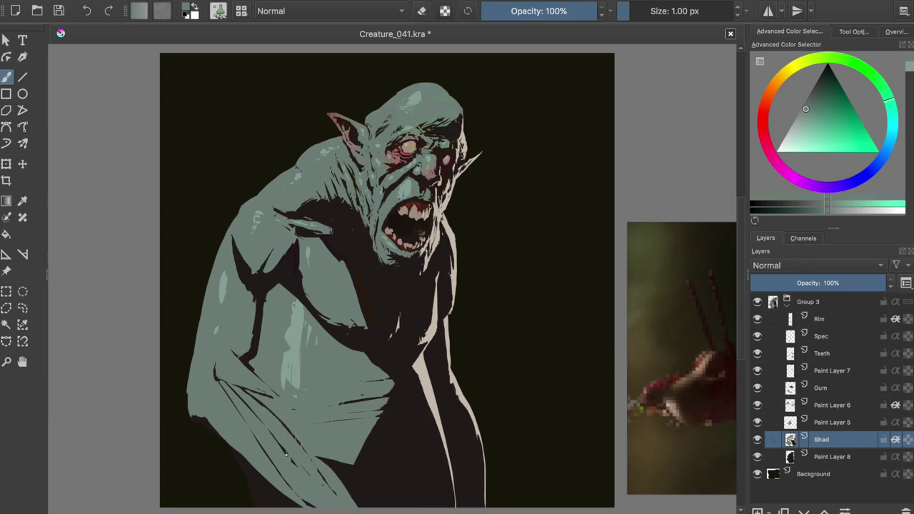
{"action": "key", "text": "e"}
{"action": "left_click_drag", "start_coordinate": [243, 366], "coordinate": [335, 478]}
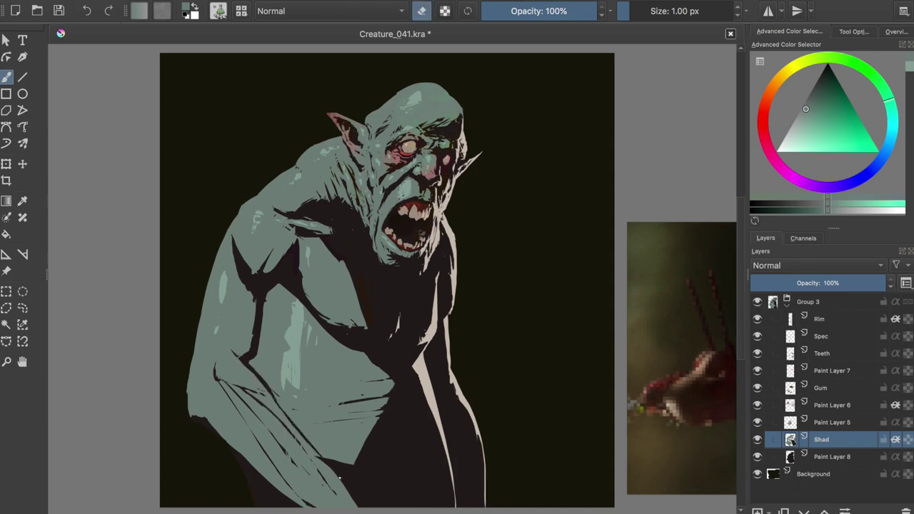
{"action": "key", "text": "e"}
{"action": "key", "text": "e"}
{"action": "key", "text": "e"}
{"action": "key", "text": "e"}
{"action": "left_click_drag", "start_coordinate": [246, 362], "coordinate": [272, 399]}
{"action": "key", "text": "e"}
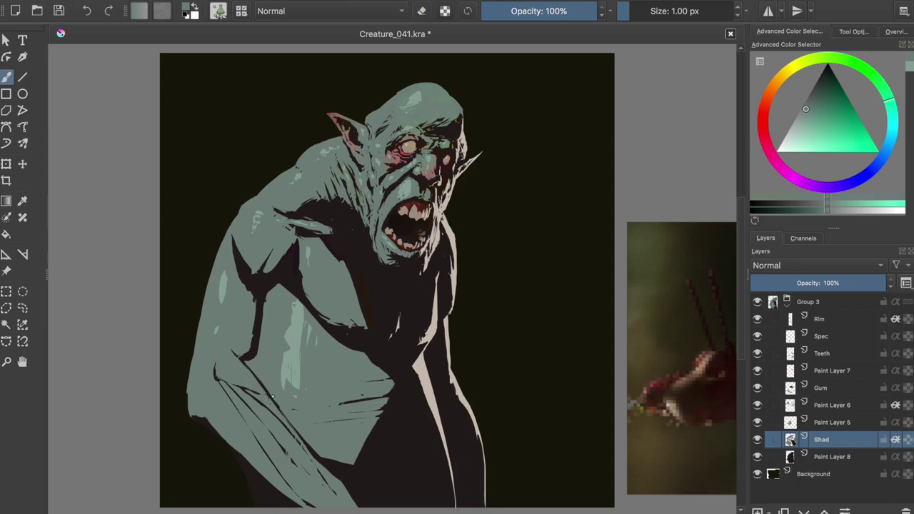
{"action": "key", "text": "e"}
{"action": "key", "text": "e"}
{"action": "key", "text": "e"}
{"action": "key", "text": "e"}
{"action": "key", "text": "e"}
{"action": "key", "text": "e"}
{"action": "key", "text": "e"}
{"action": "key", "text": "e"}
{"action": "key", "text": "e"}
{"action": "key", "text": "e"}
{"action": "key", "text": "e"}
{"action": "left_click_drag", "start_coordinate": [255, 453], "coordinate": [217, 428]}
{"action": "key", "text": "ctrl+s"}
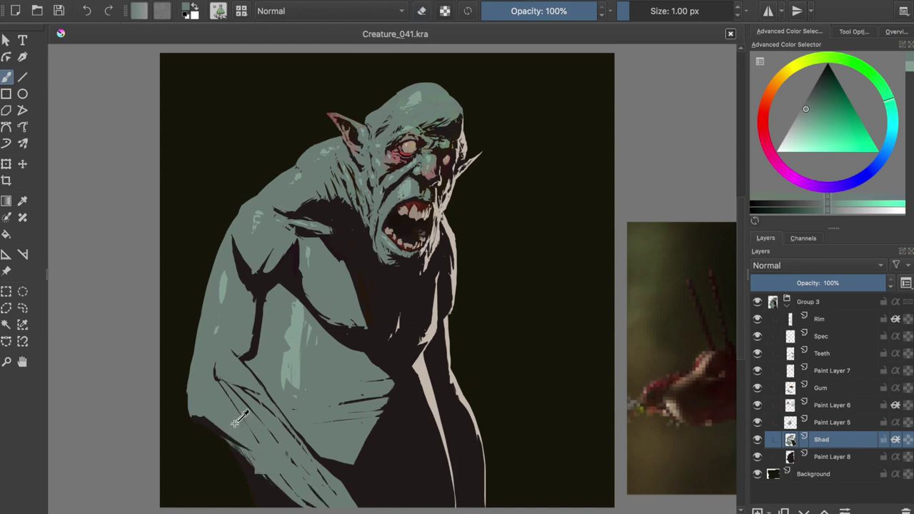
Check the mirrored view, then dab a pale pink highlight on the ear tip on the Spec layer.
{"action": "key", "text": "e"}
{"action": "key", "text": "m"}
{"action": "key", "text": "m"}
{"action": "left_click", "coordinate": [822, 336]}
{"action": "left_click", "coordinate": [763, 114]}
{"action": "mouse_move", "coordinate": [814, 115]}
{"action": "left_mouse_down"}
{"action": "mouse_move", "coordinate": [829, 127]}
{"action": "mouse_move", "coordinate": [801, 127]}
{"action": "left_mouse_up"}
{"action": "left_click_drag", "start_coordinate": [332, 115], "coordinate": [343, 119]}
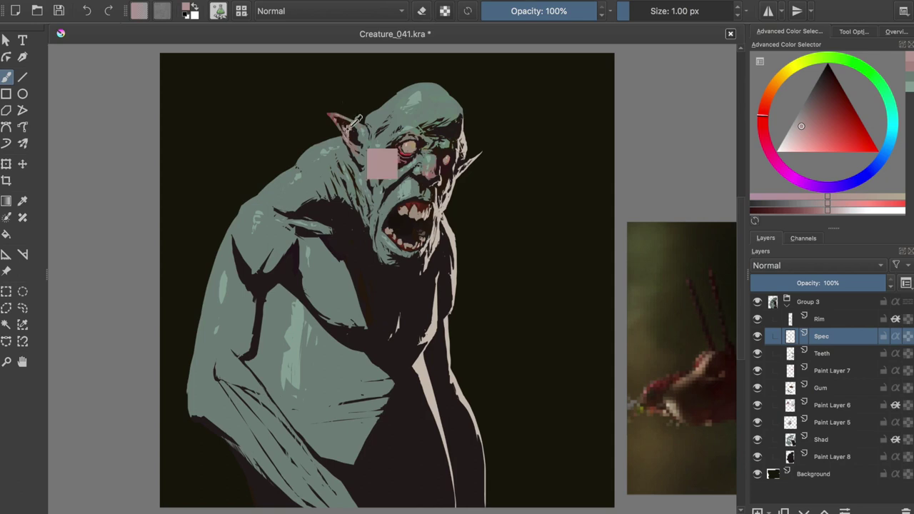
Check the drawing in the mirrored view, save, and move down to the Shad shadow layer.
{"action": "key", "text": "ctrl+s"}
{"action": "key", "text": "e"}
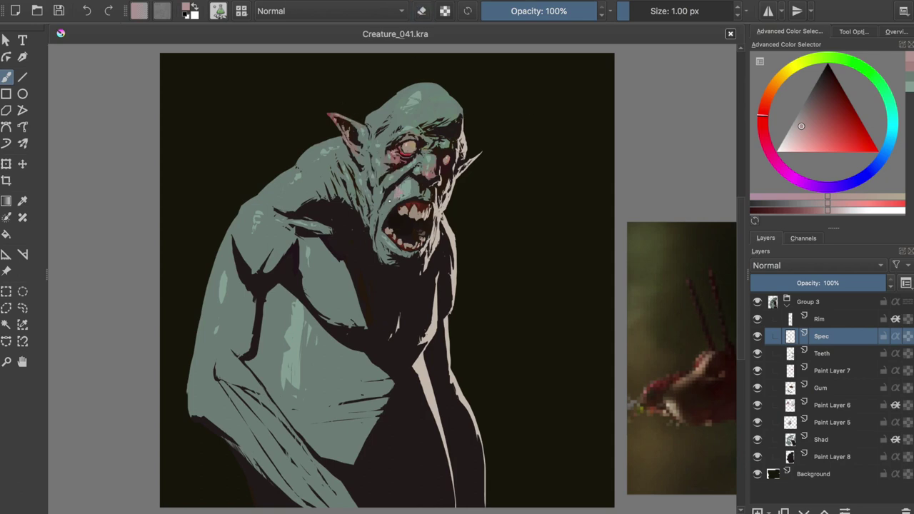
{"action": "left_click", "coordinate": [418, 55]}
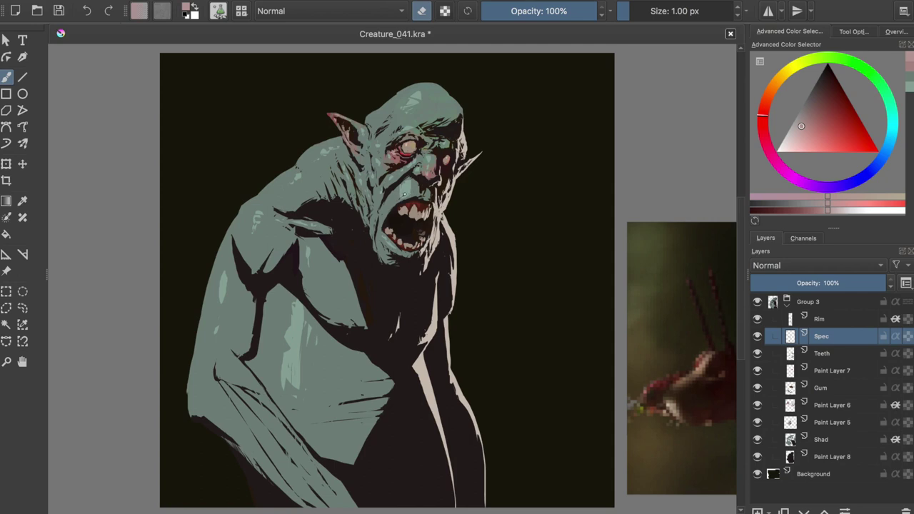
{"action": "key", "text": "m"}
{"action": "key", "text": "ctrl+s"}
{"action": "key", "text": "e"}
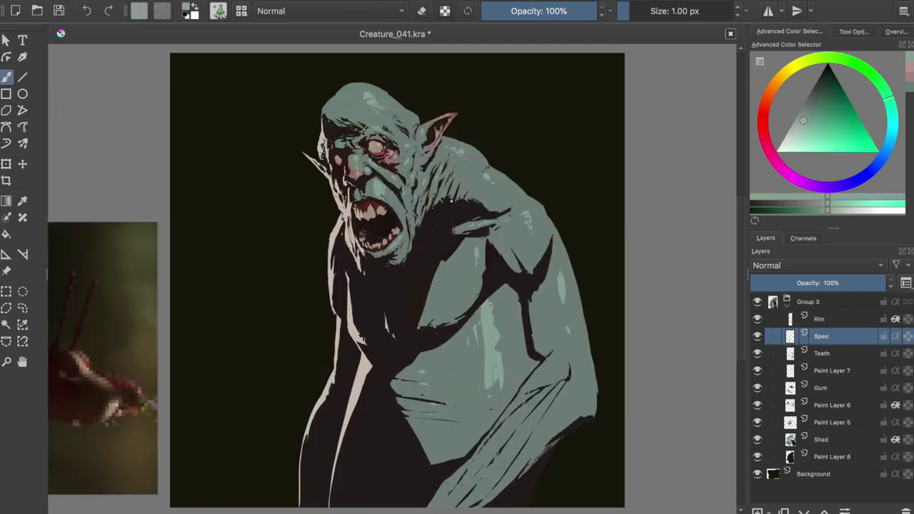
{"action": "key", "text": "e"}
{"action": "key", "text": "m"}
{"action": "key", "text": "ctrl+s"}
{"action": "key", "text": "Page_Down"}
{"action": "key", "text": "Page_Down"}
{"action": "key", "text": "Page_Down"}
{"action": "key", "text": "e"}
{"action": "key", "text": "e"}
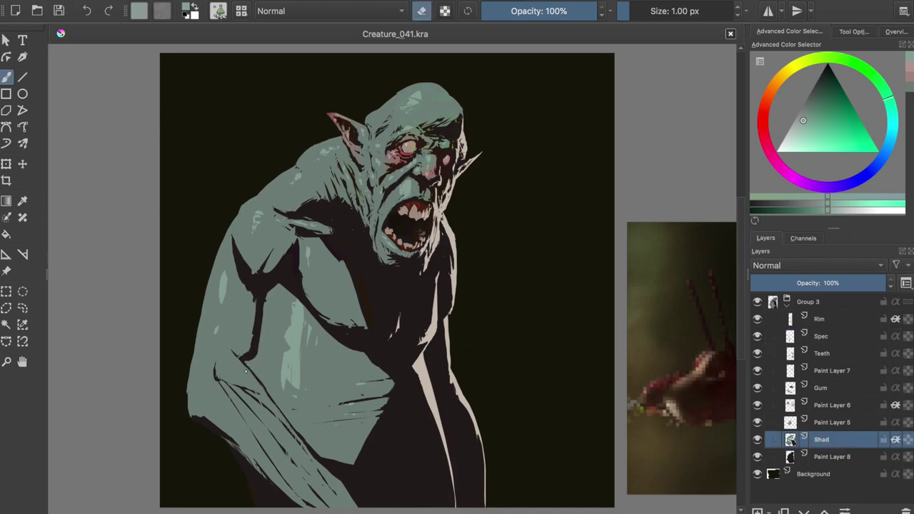
Paint and partly erase dark shadow strokes down the torso, adding short black strokes.
{"action": "left_click_drag", "start_coordinate": [249, 365], "coordinate": [284, 417]}
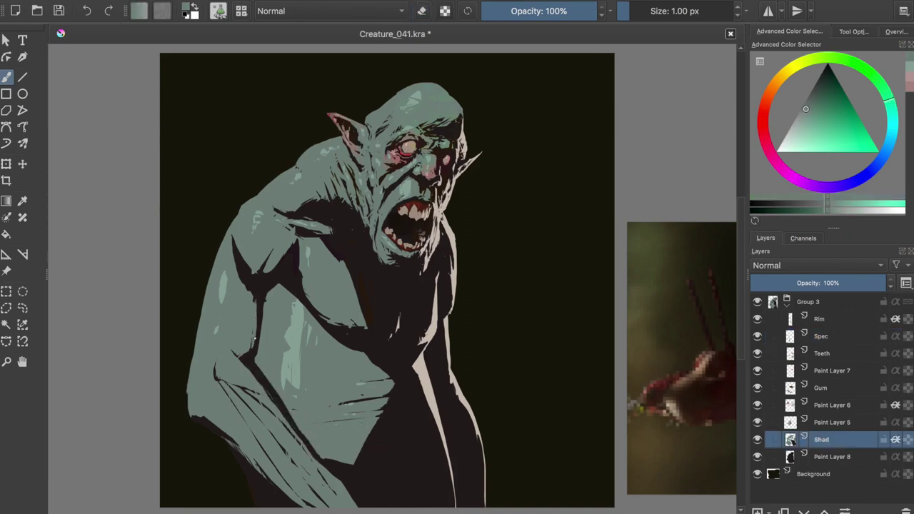
{"action": "key", "text": "e"}
{"action": "mouse_move", "coordinate": [236, 386]}
{"action": "left_mouse_down"}
{"action": "mouse_move", "coordinate": [262, 389]}
{"action": "mouse_move", "coordinate": [284, 408]}
{"action": "left_mouse_up"}
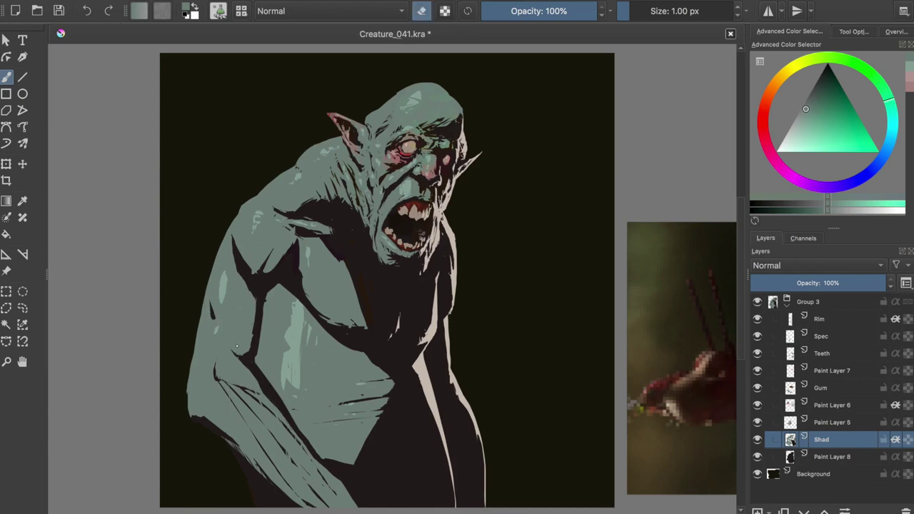
{"action": "key", "text": "e"}
{"action": "key", "text": "m"}
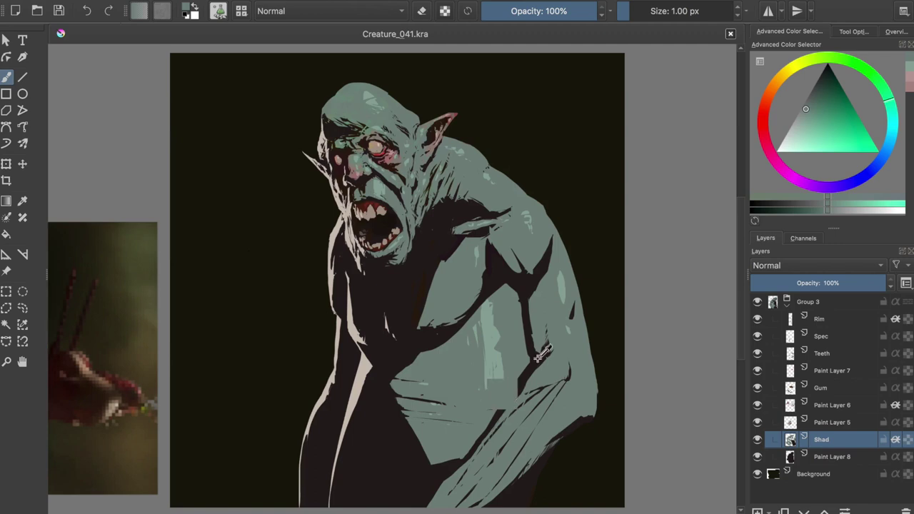
{"action": "key", "text": "d"}
{"action": "mouse_move", "coordinate": [566, 378]}
{"action": "left_mouse_down"}
{"action": "mouse_move", "coordinate": [528, 391]}
{"action": "mouse_move", "coordinate": [495, 457]}
{"action": "left_mouse_up"}
Erase a bit of the dark shading, then brush pale green highlights on the creature's arm.
{"action": "key", "text": "ctrl+s"}
{"action": "key", "text": "m"}
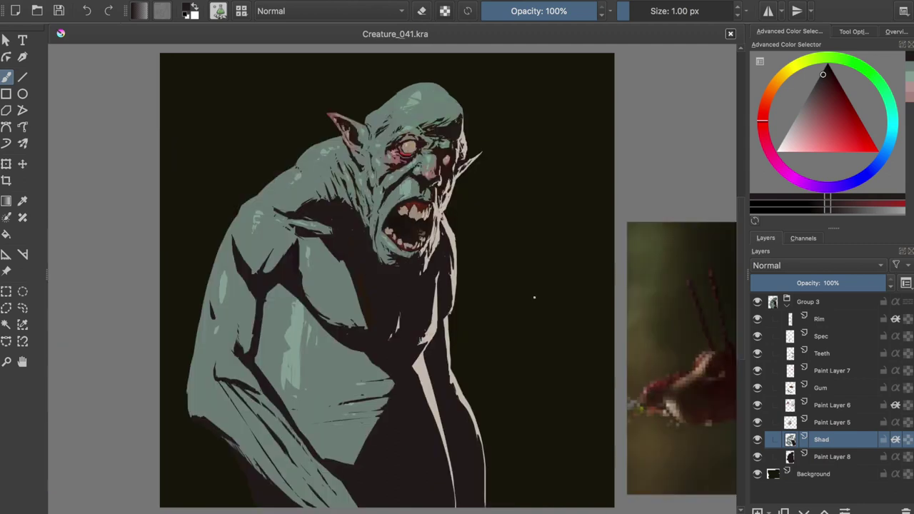
{"action": "key", "text": "e"}
{"action": "left_click_drag", "start_coordinate": [354, 322], "coordinate": [364, 327]}
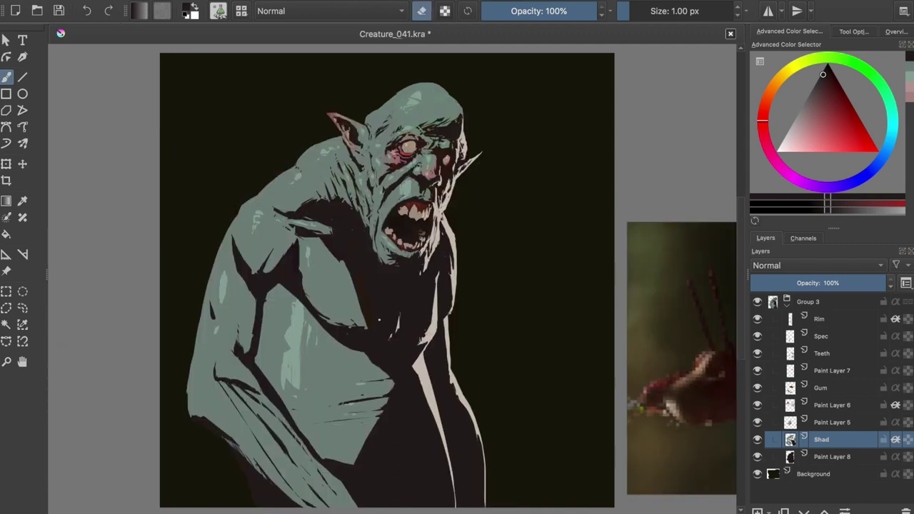
{"action": "key", "text": "e"}
{"action": "left_click", "coordinate": [257, 383], "text": "ctrl"}
{"action": "left_click_drag", "start_coordinate": [236, 350], "coordinate": [292, 423]}
Pick a dark red-brown, restore the normal view, save, and switch to the Spec layer.
{"action": "left_click", "coordinate": [264, 343], "text": "ctrl"}
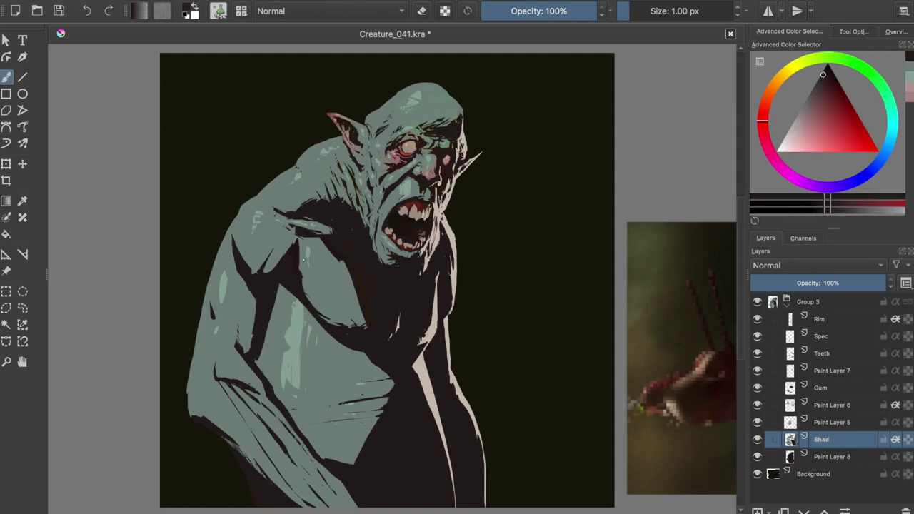
{"action": "key", "text": "m"}
{"action": "key", "text": "ctrl+s"}
{"action": "key", "text": "Page_Up"}
{"action": "key", "text": "Page_Up"}
{"action": "key", "text": "Page_Up"}
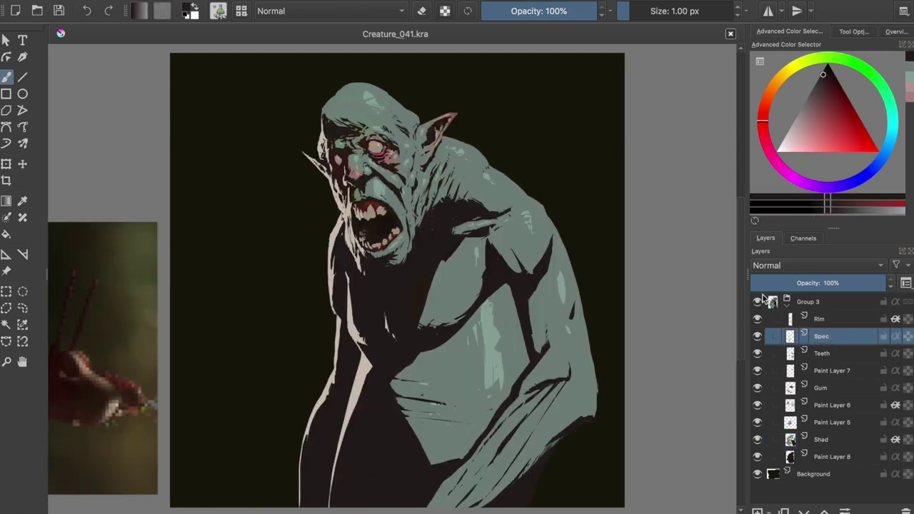
{"action": "key", "text": "e"}
{"action": "key", "text": "ctrl+s"}
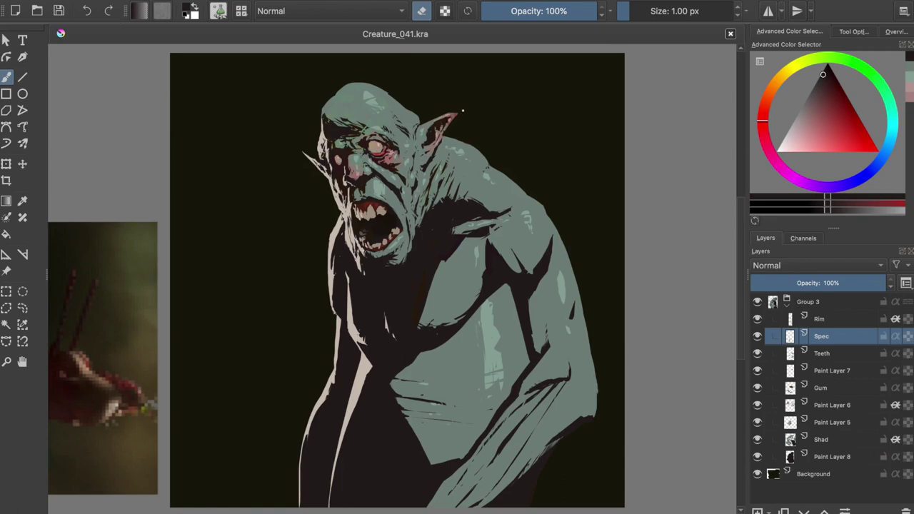